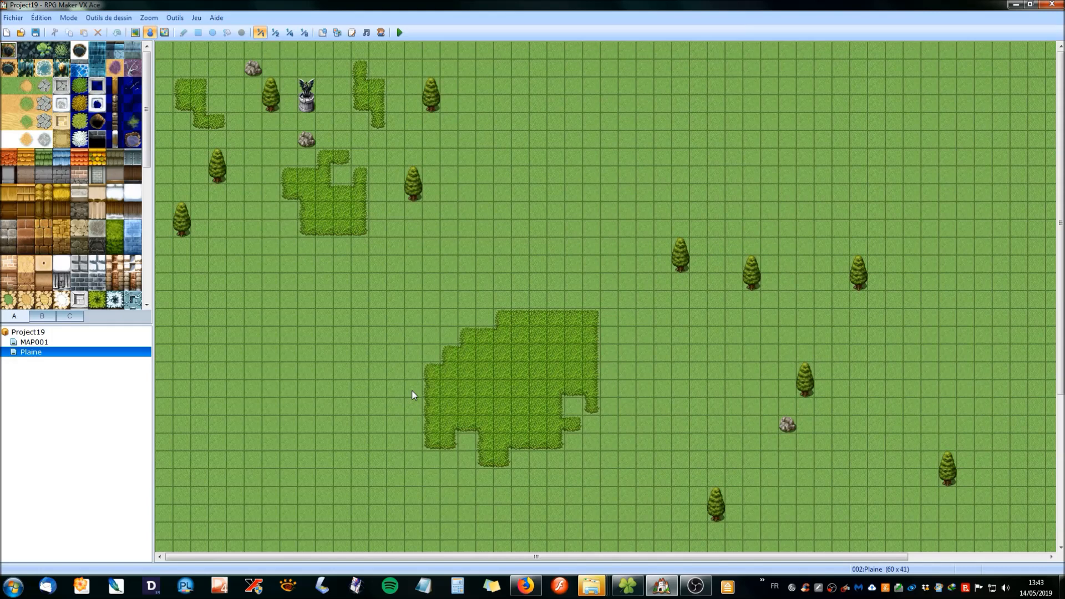
# Step: Place the party's starting position on the Plaine map and move it to tile 010,012, dismissing the backup error dialog
pyautogui.rightClick(359, 302)
pyautogui.moveTo(415, 404)
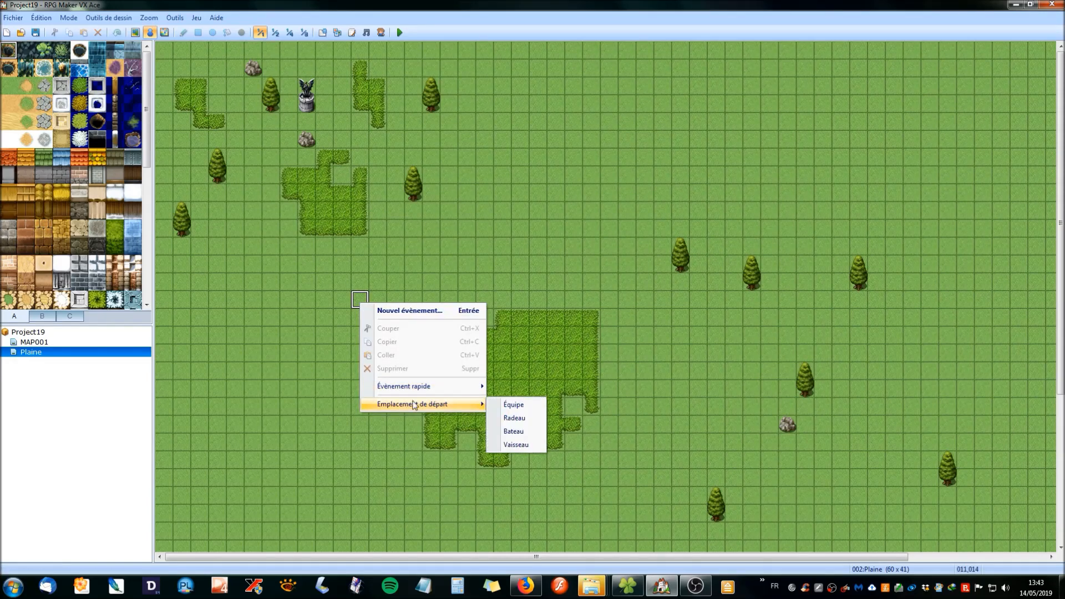
pyautogui.click(503, 405)
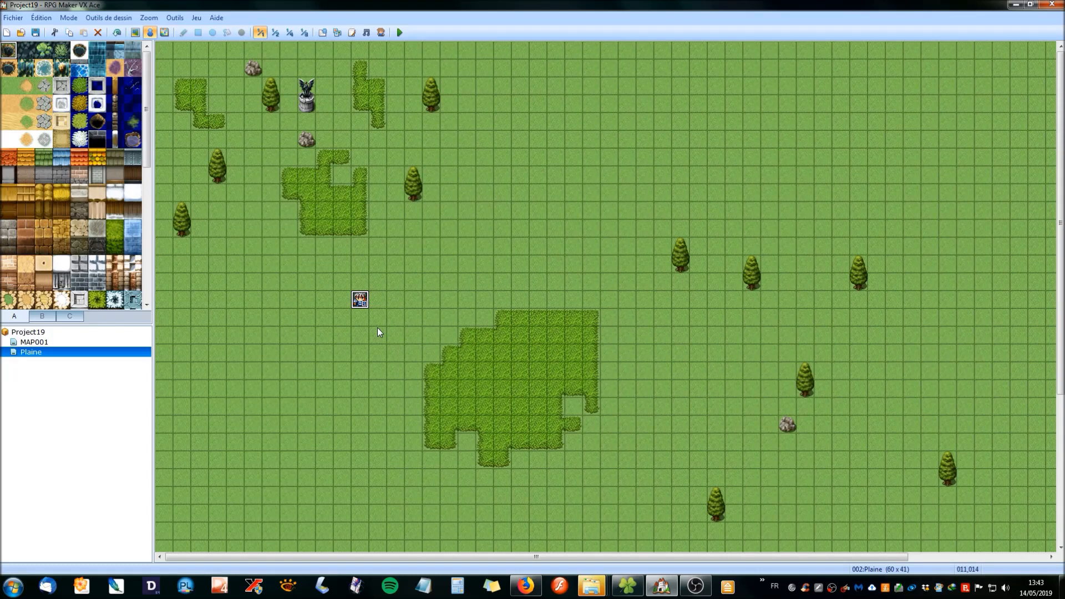
pyautogui.moveTo(361, 299); pyautogui.dragTo(344, 261)
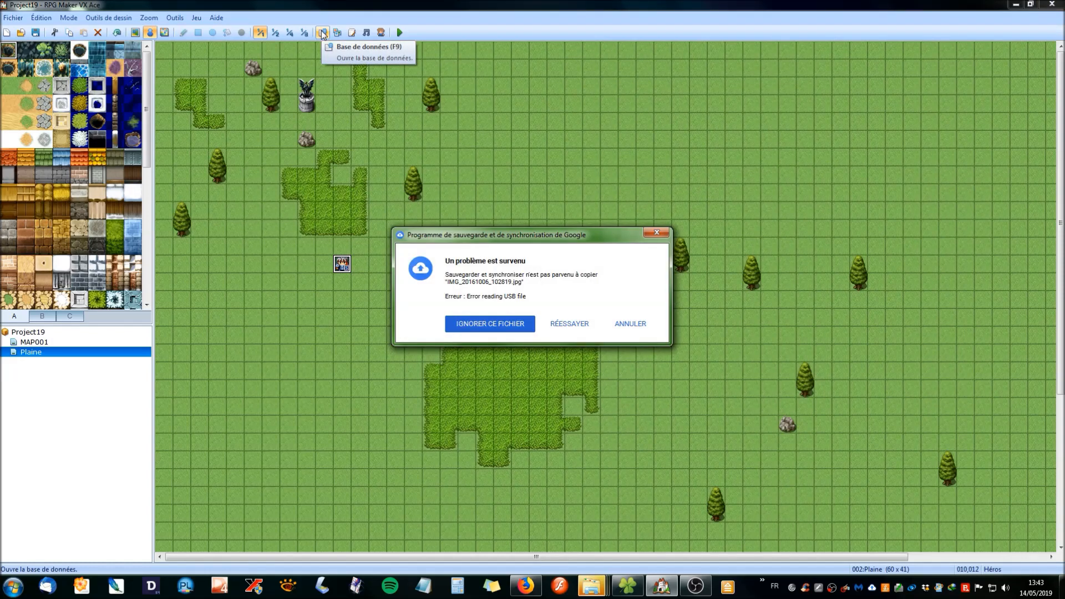
pyautogui.click(657, 236)
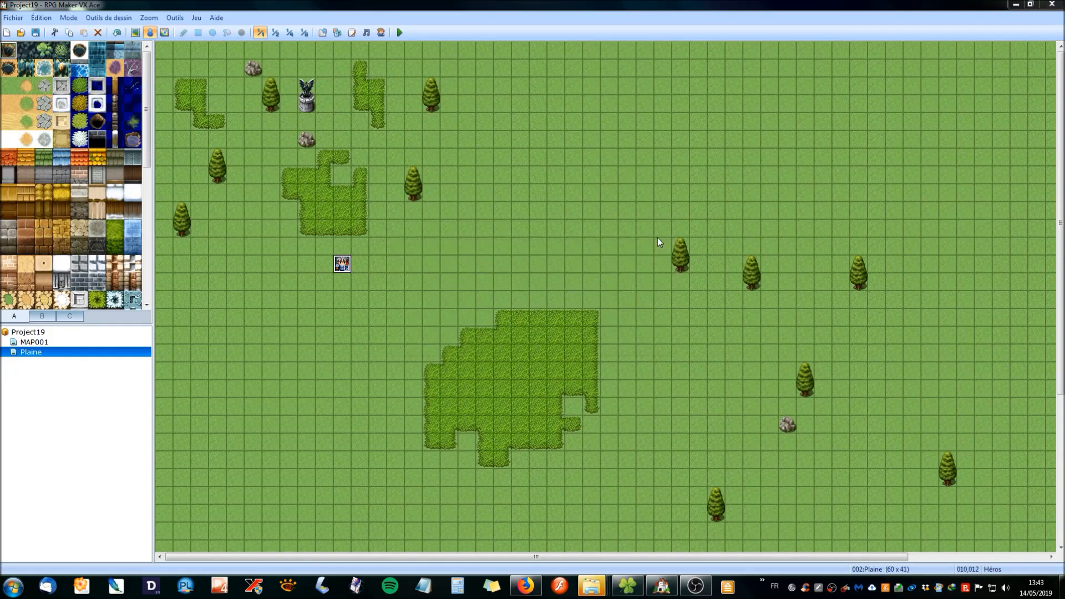
# Step: Open the game's project folder and examine the Characters and Parallaxes folders inside Graphics
pyautogui.click(195, 18)
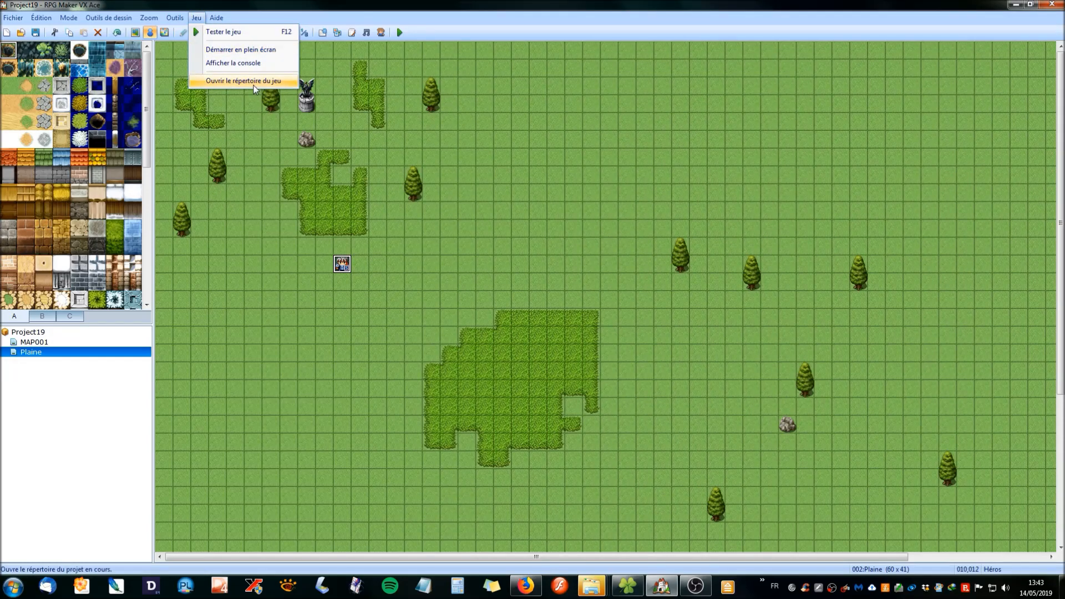
pyautogui.click(255, 82)
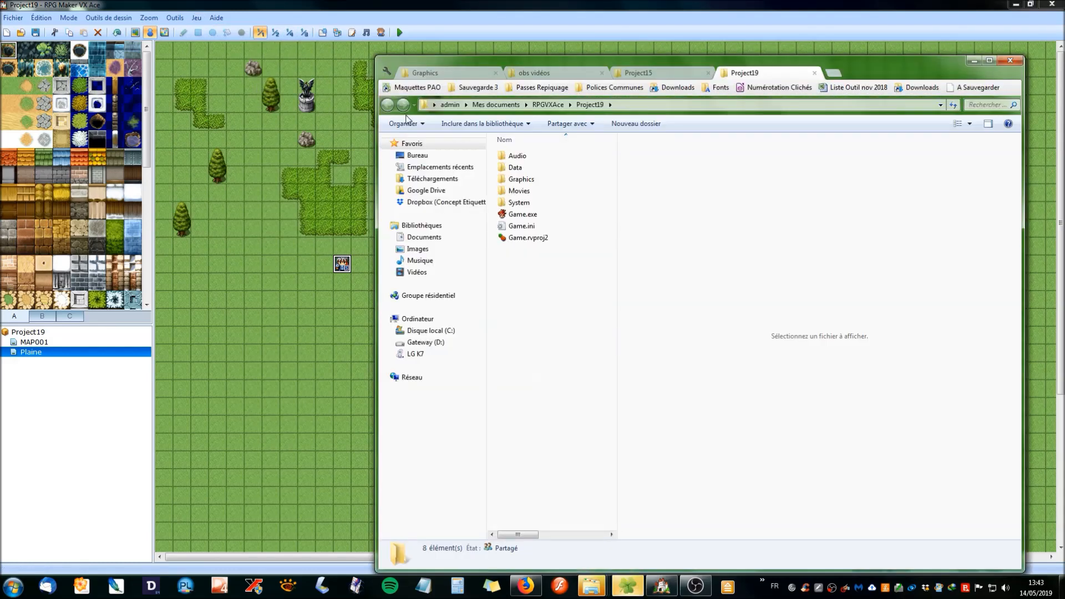
pyautogui.click(516, 184)
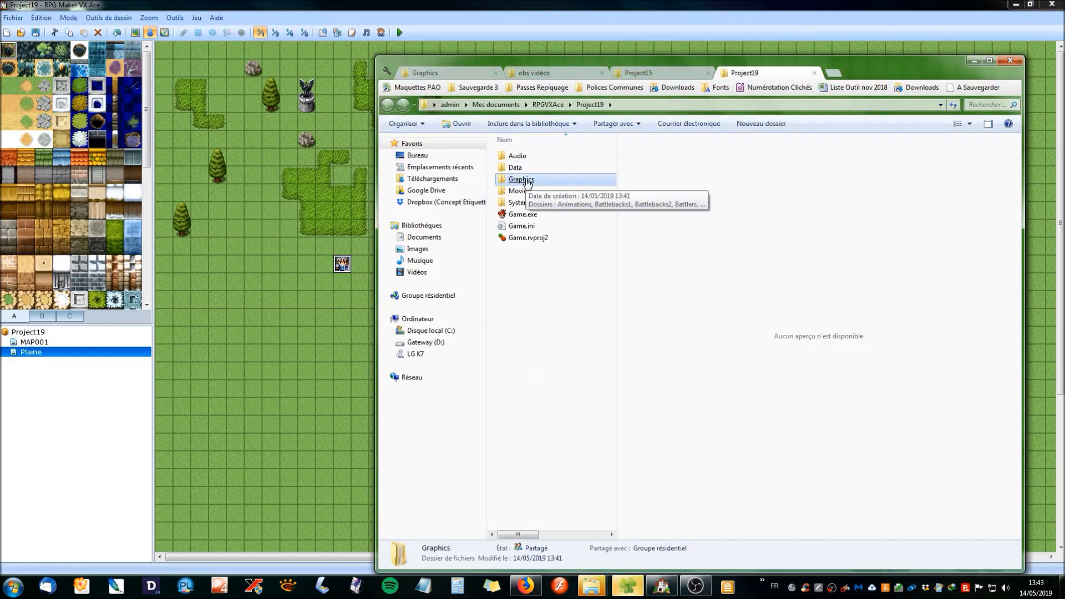
pyautogui.doubleClick(528, 181)
pyautogui.doubleClick(528, 202)
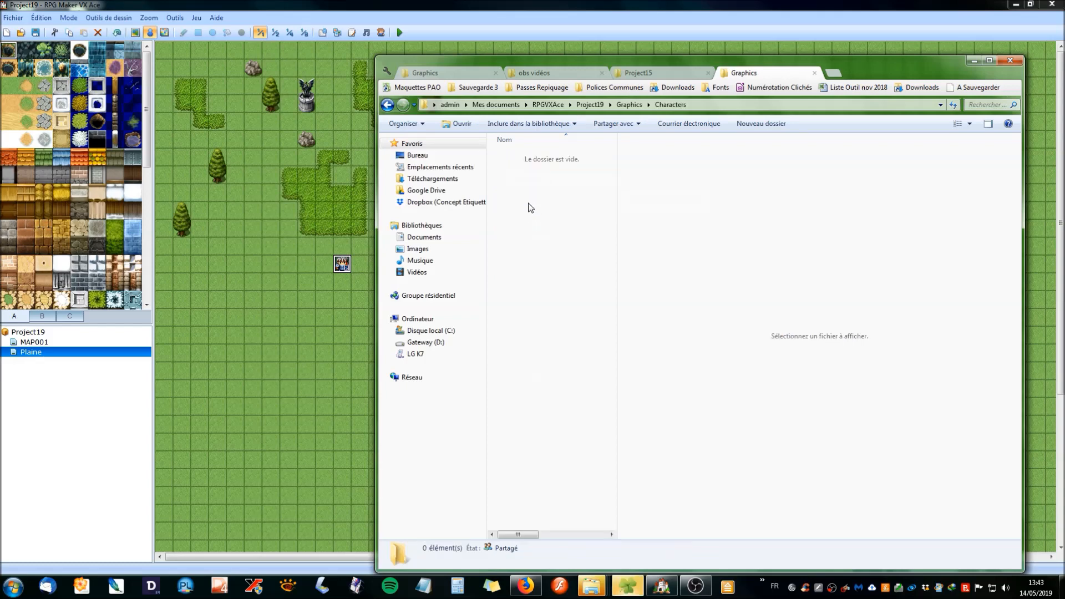
pyautogui.click(387, 105)
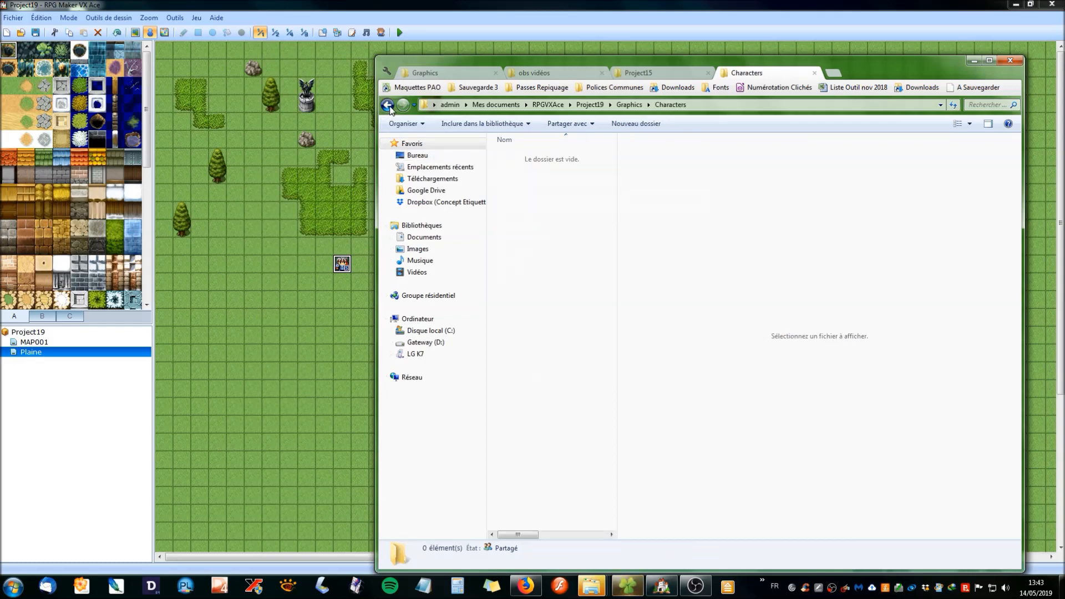
pyautogui.doubleClick(522, 226)
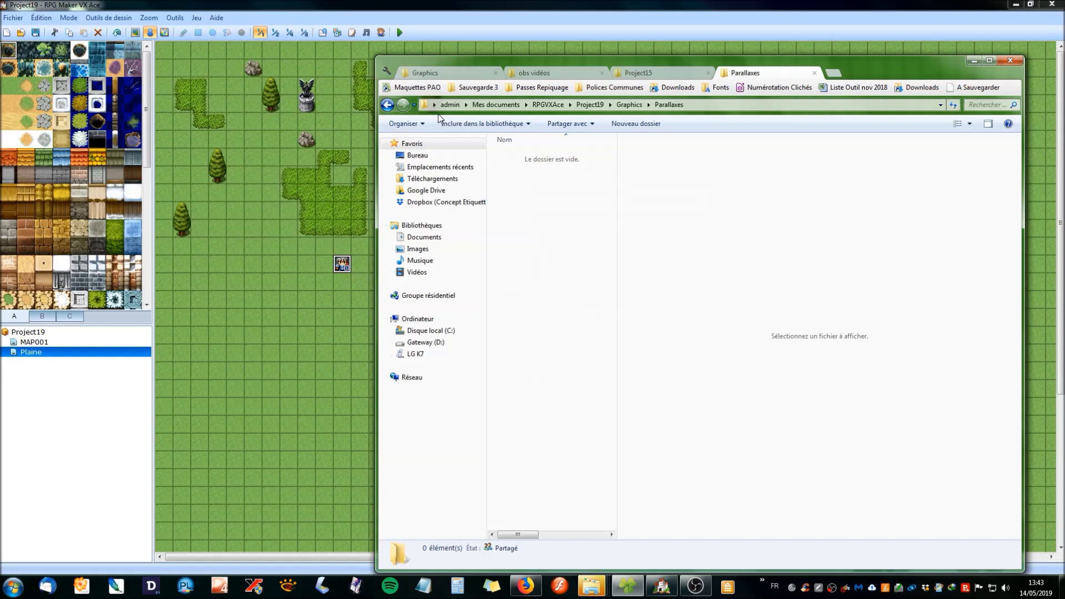
pyautogui.click(389, 109)
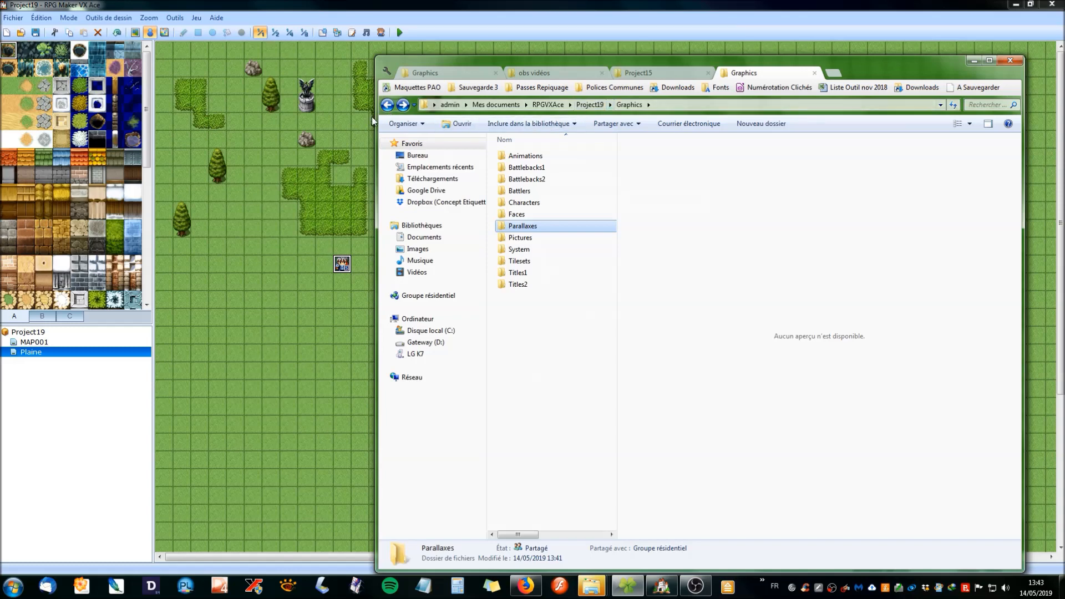
pyautogui.click(387, 104)
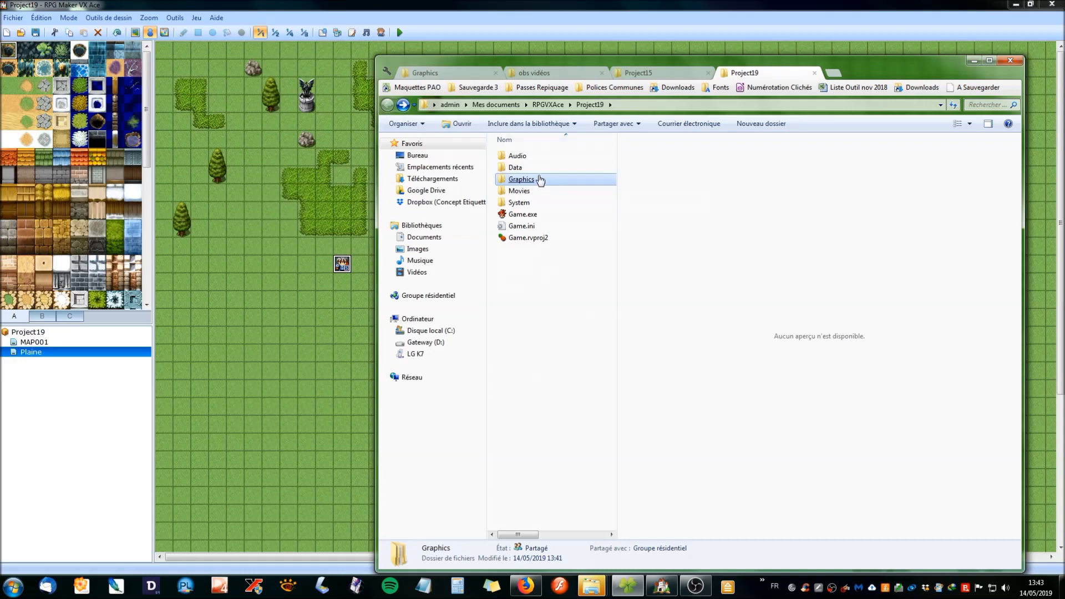
# Step: Examine the Faces and Characters subfolders of Graphics again, closing the colour scheme warning, and return to the project's root folder
pyautogui.doubleClick(523, 180)
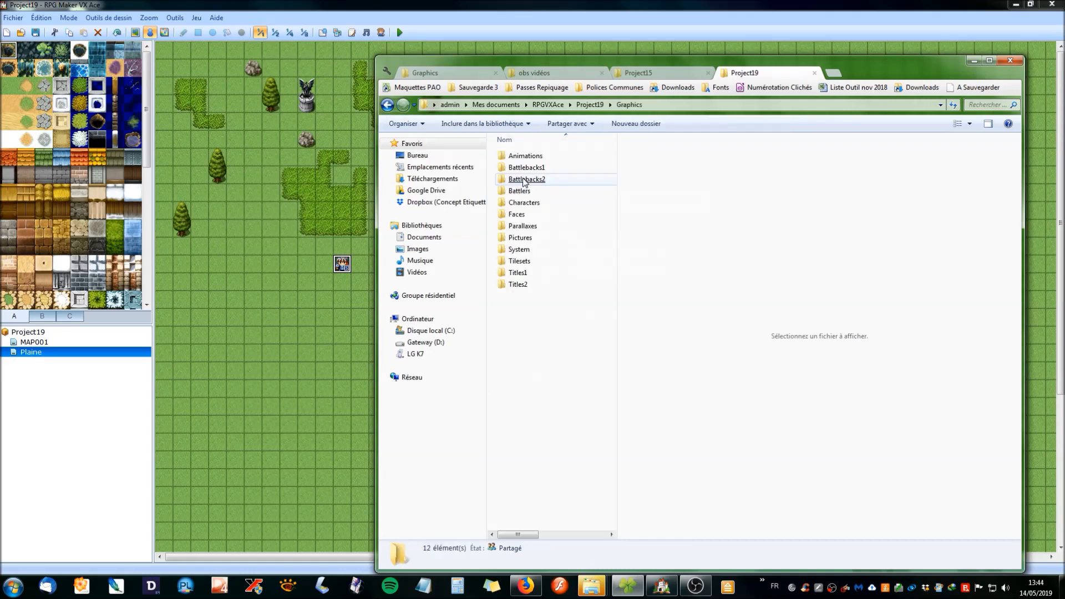
pyautogui.click(541, 206)
pyautogui.click(518, 216)
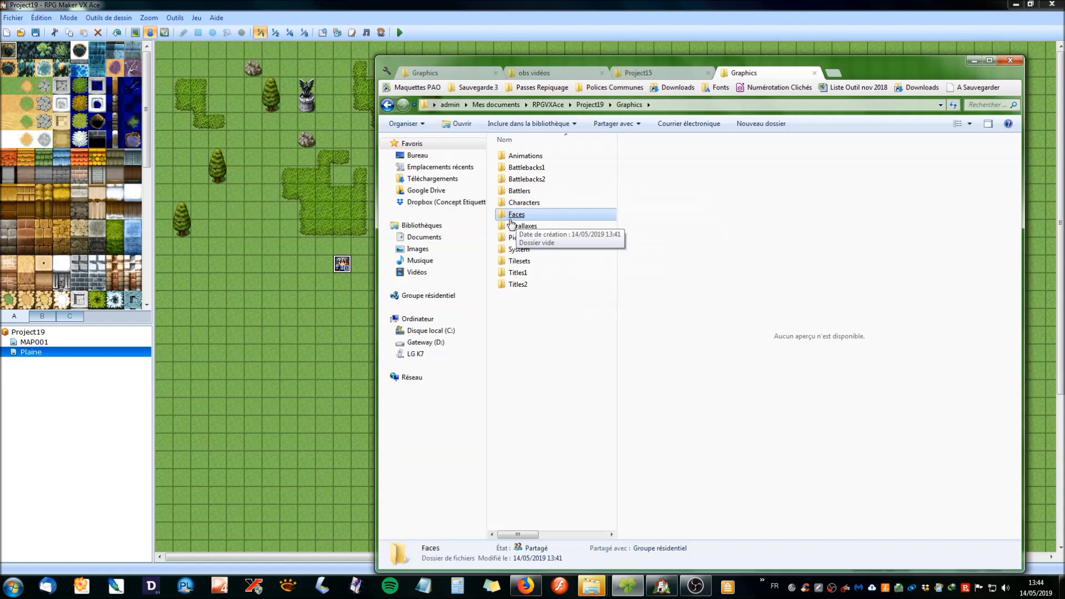
pyautogui.doubleClick(522, 204)
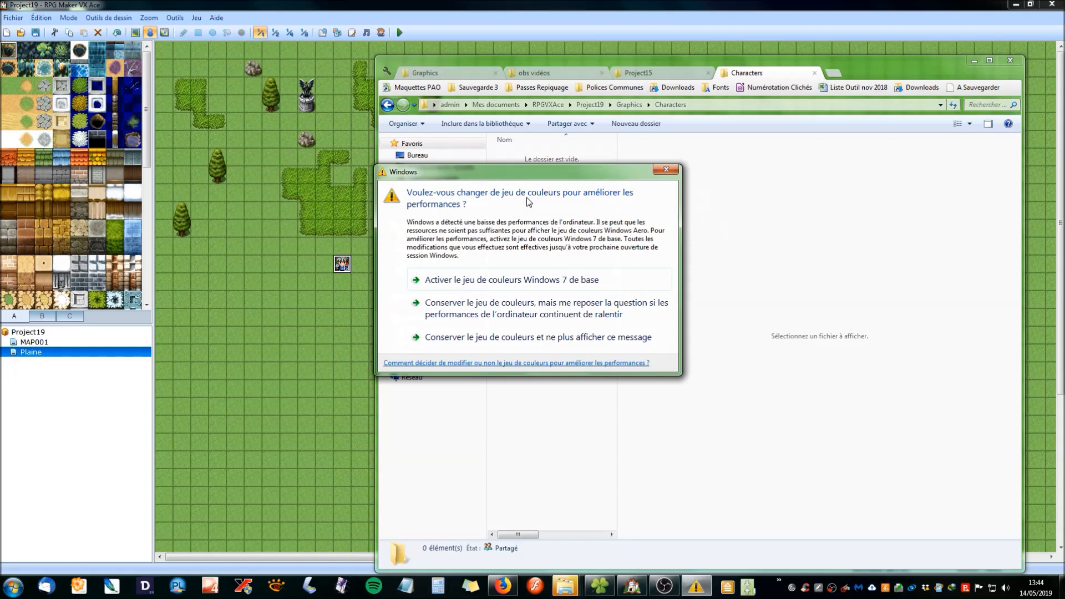
pyautogui.click(666, 170)
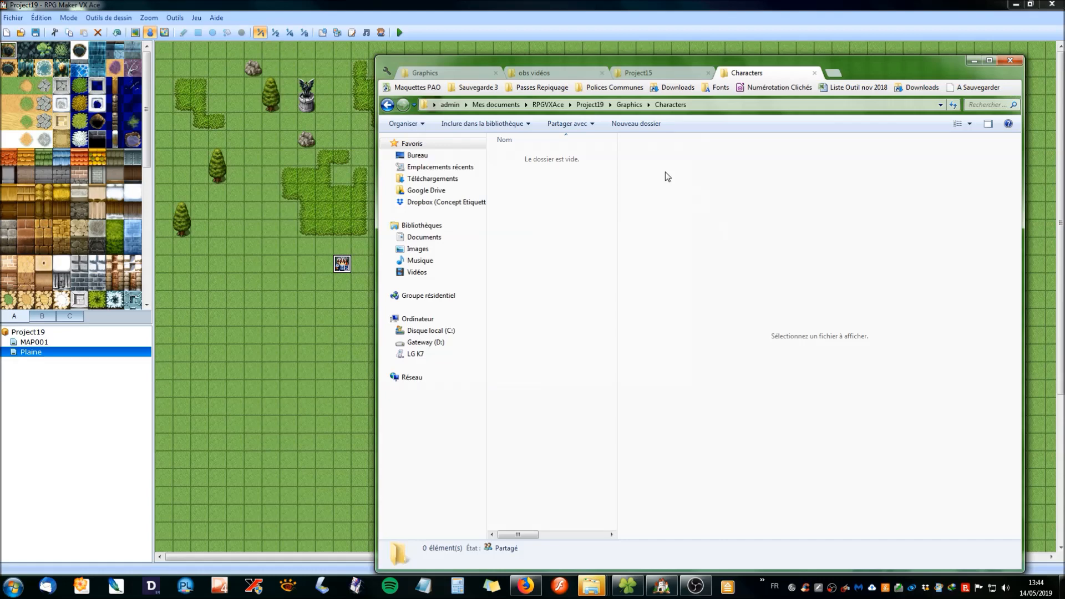
pyautogui.click(388, 105)
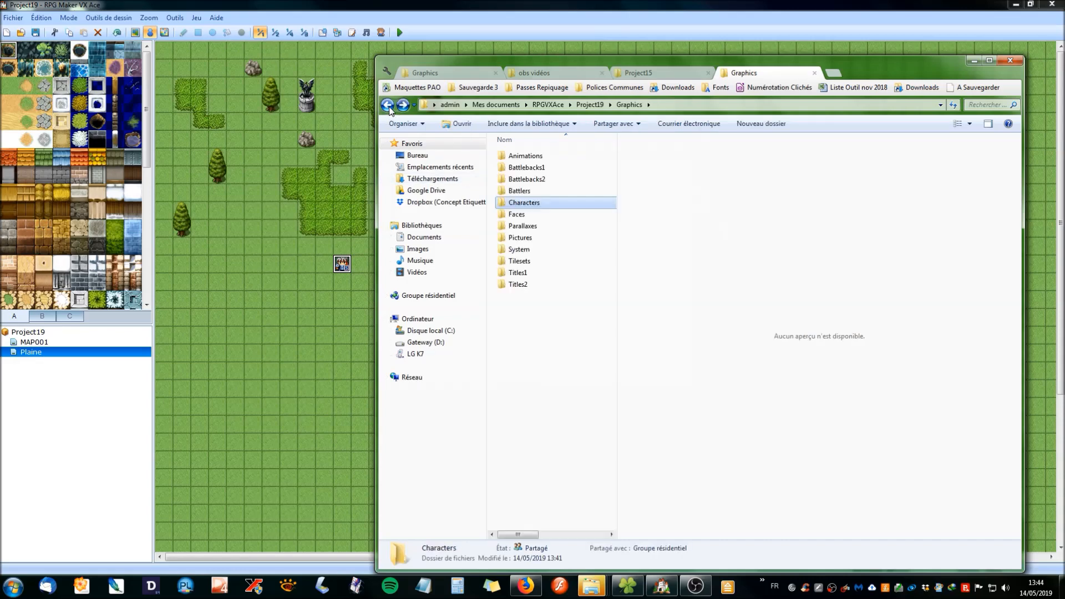
pyautogui.click(388, 105)
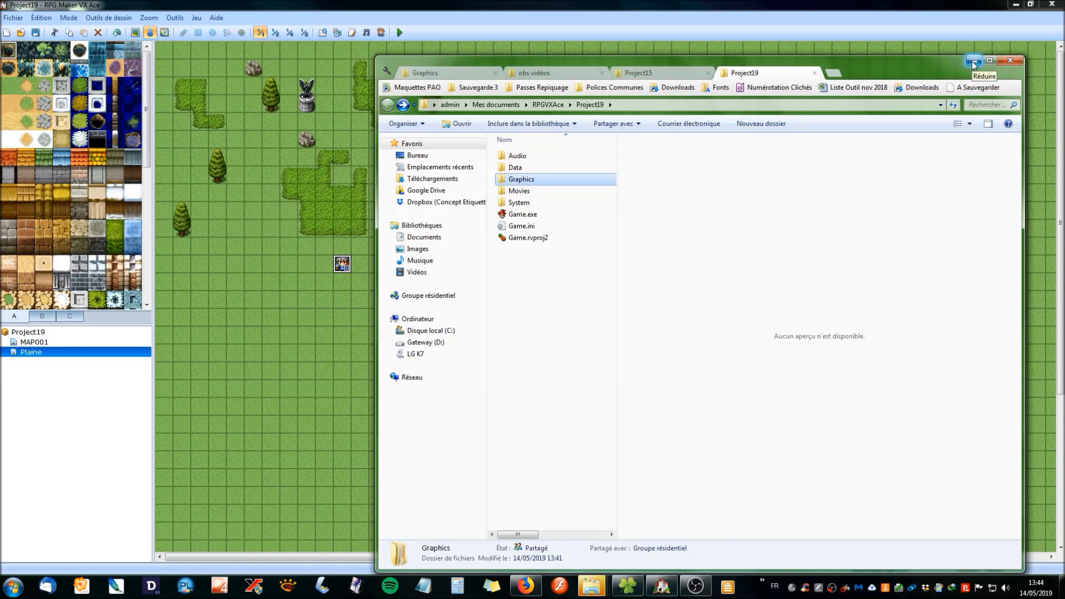
# Step: Go back to the map editor and move the party's starting position onto the small grass patch at tile 009,009
pyautogui.moveTo(922, 61); pyautogui.dragTo(864, 53)
pyautogui.click(915, 51)
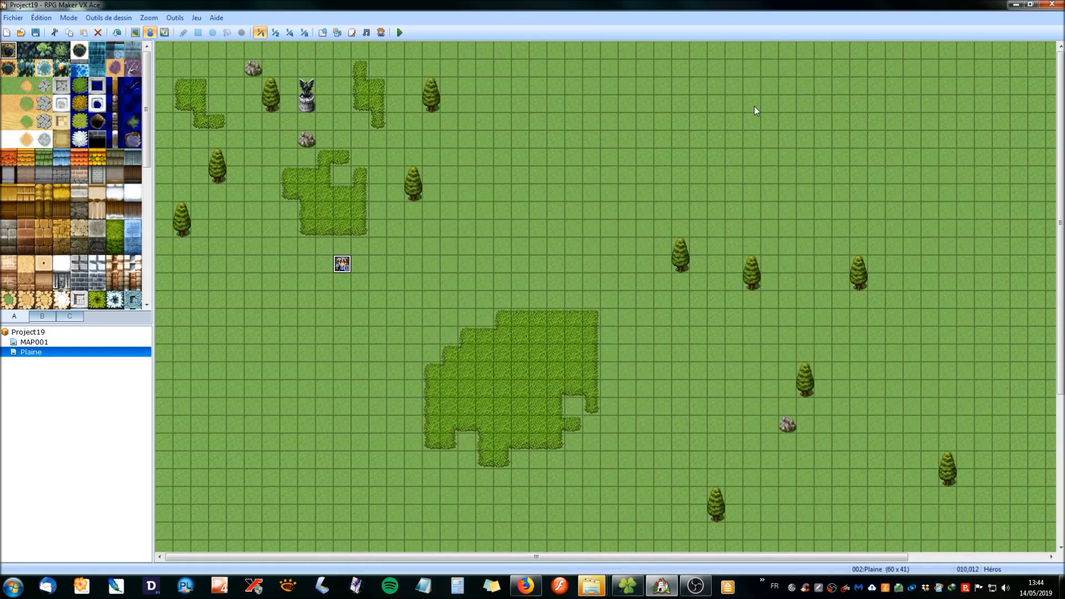
pyautogui.moveTo(342, 264); pyautogui.dragTo(326, 211)
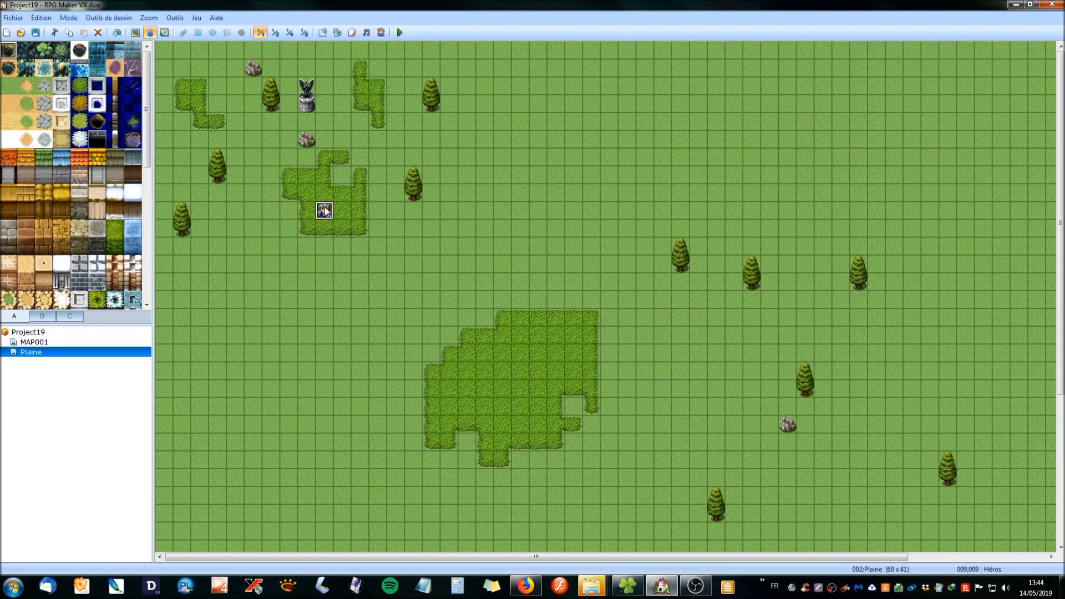
# Step: Reduce the maximum number of heroes in the database to 1
pyautogui.click(322, 33)
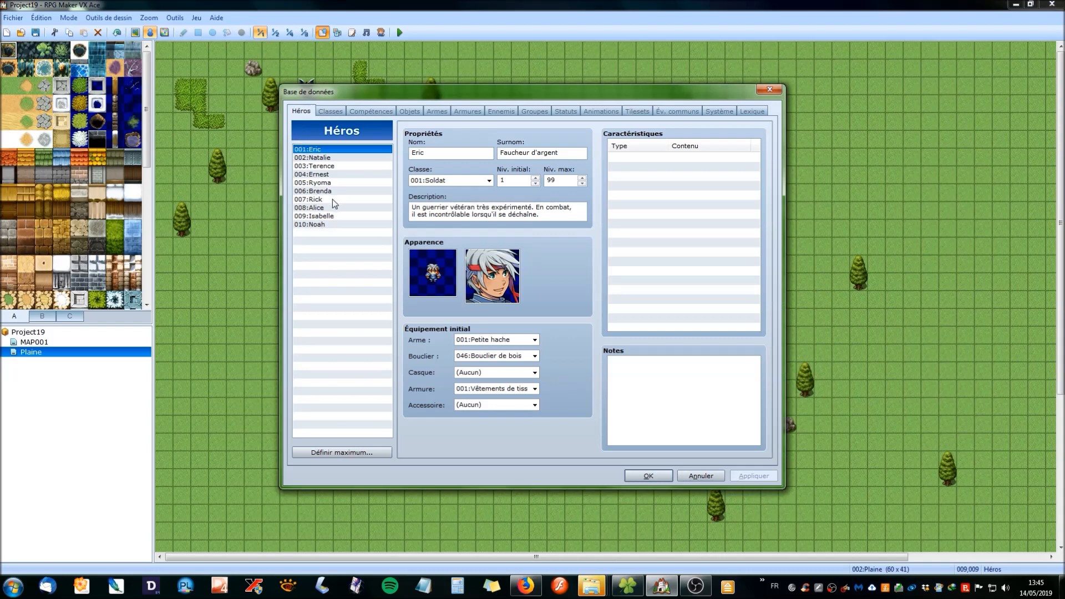
pyautogui.click(321, 225)
pyautogui.click(308, 149)
pyautogui.click(344, 454)
pyautogui.click(341, 463)
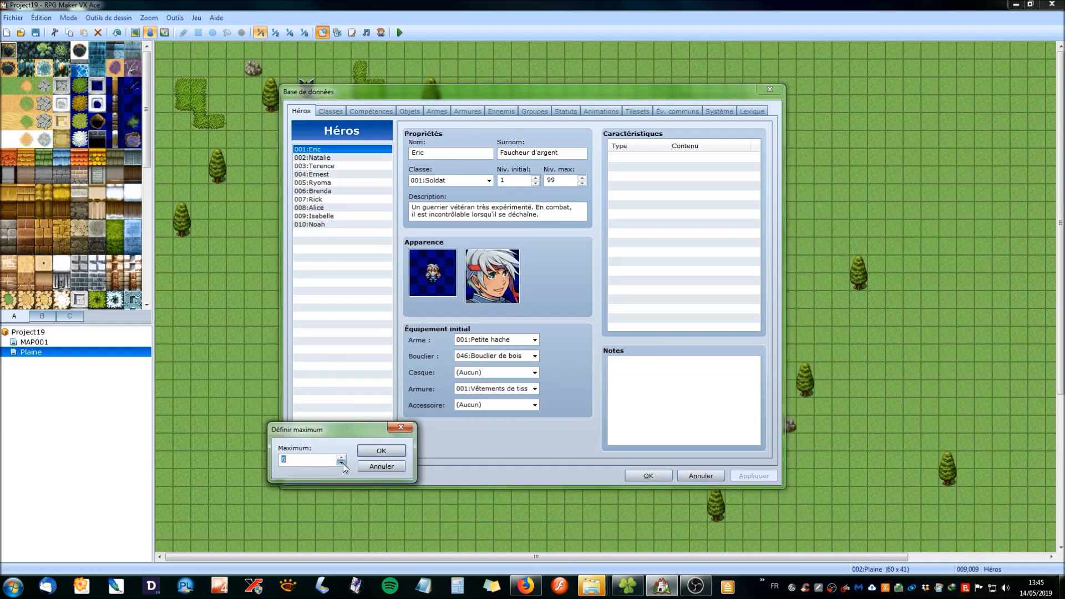
pyautogui.click(341, 463)
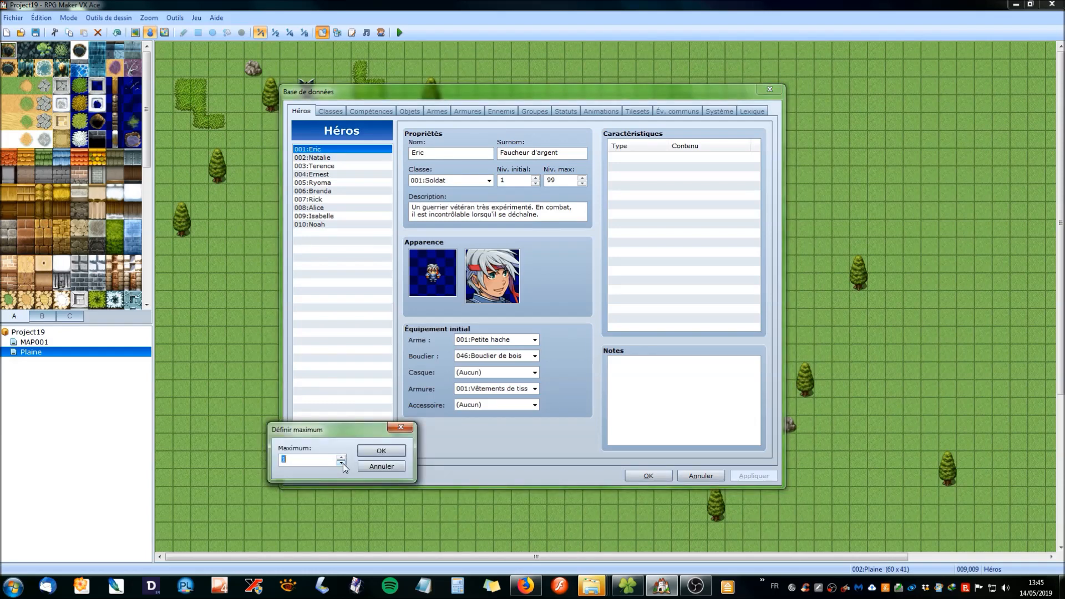
pyautogui.click(382, 450)
# Step: Assign the hero the hooded walking sprite, fourth in the upper row of the Evil character set
pyautogui.doubleClick(444, 265)
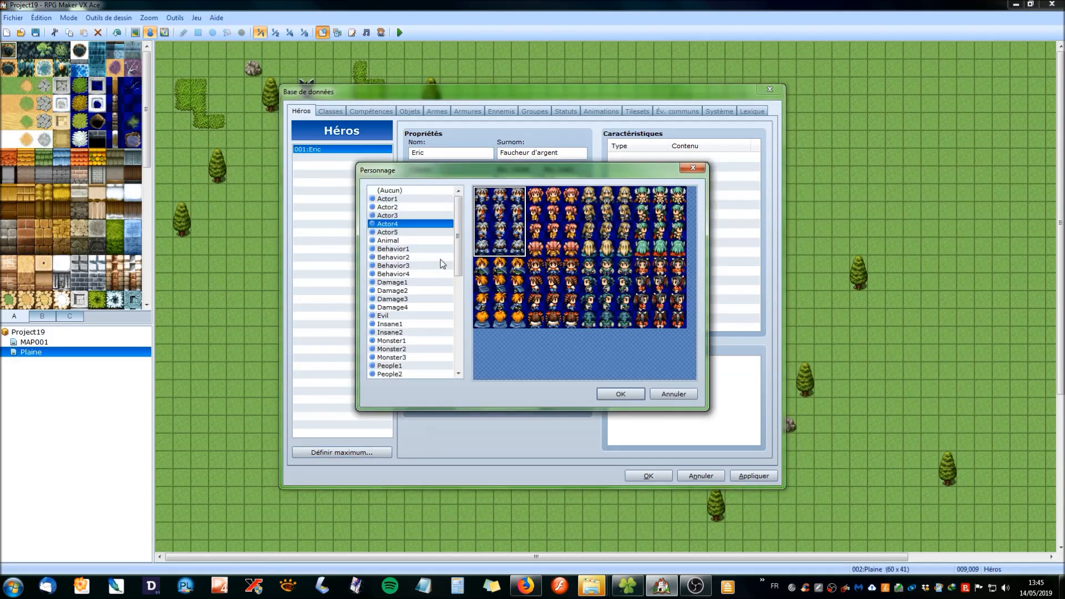
pyautogui.scroll(-5, 465, 253)
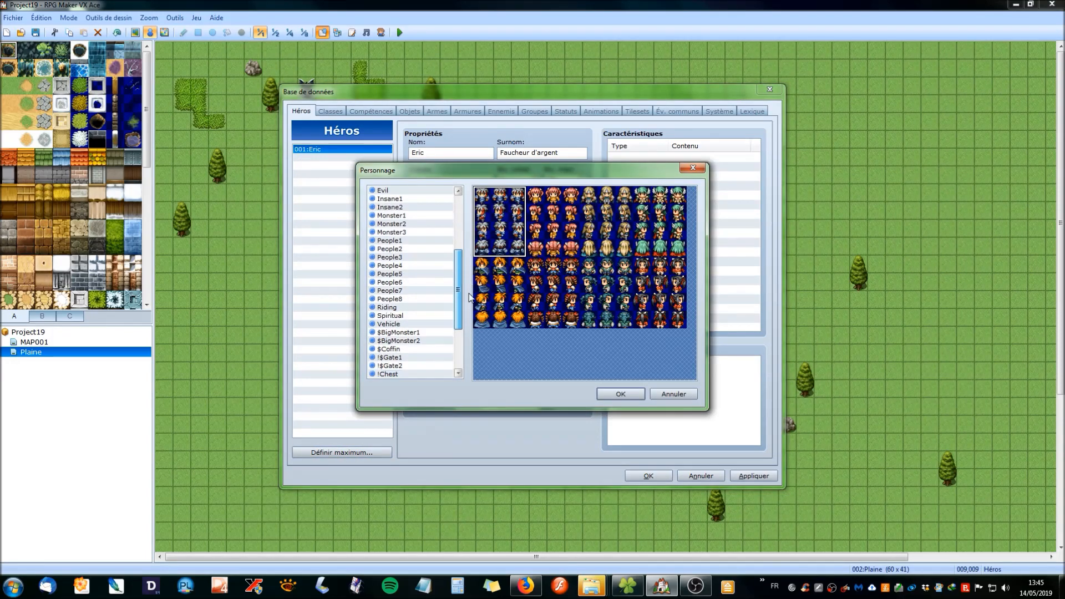
pyautogui.scroll(7, 467, 245)
pyautogui.scroll(-1, 467, 252)
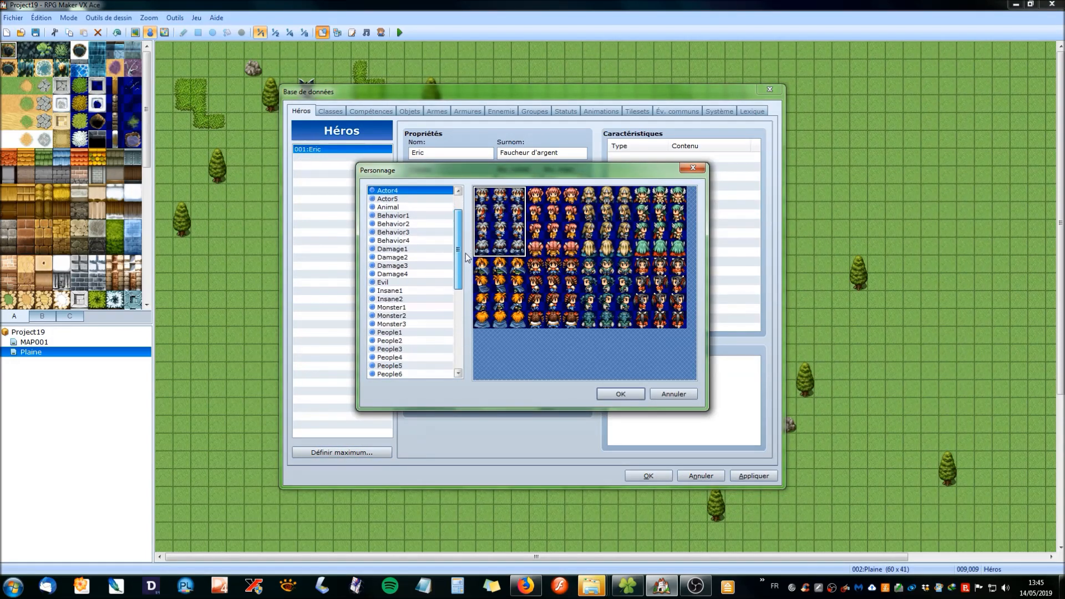
pyautogui.click(408, 283)
pyautogui.click(654, 209)
pyautogui.click(616, 393)
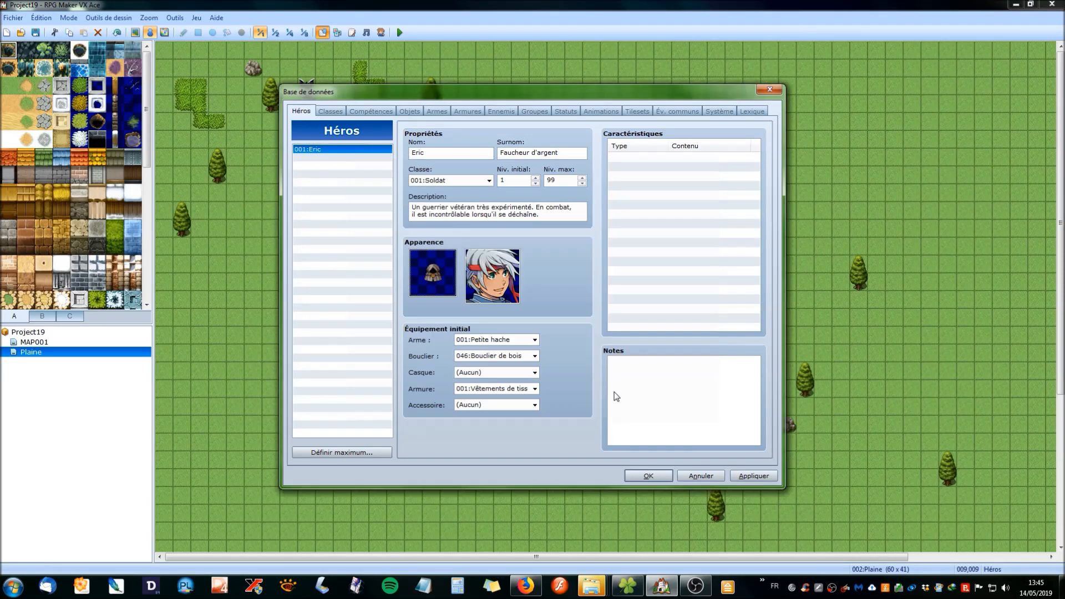
pyautogui.doubleClick(493, 268)
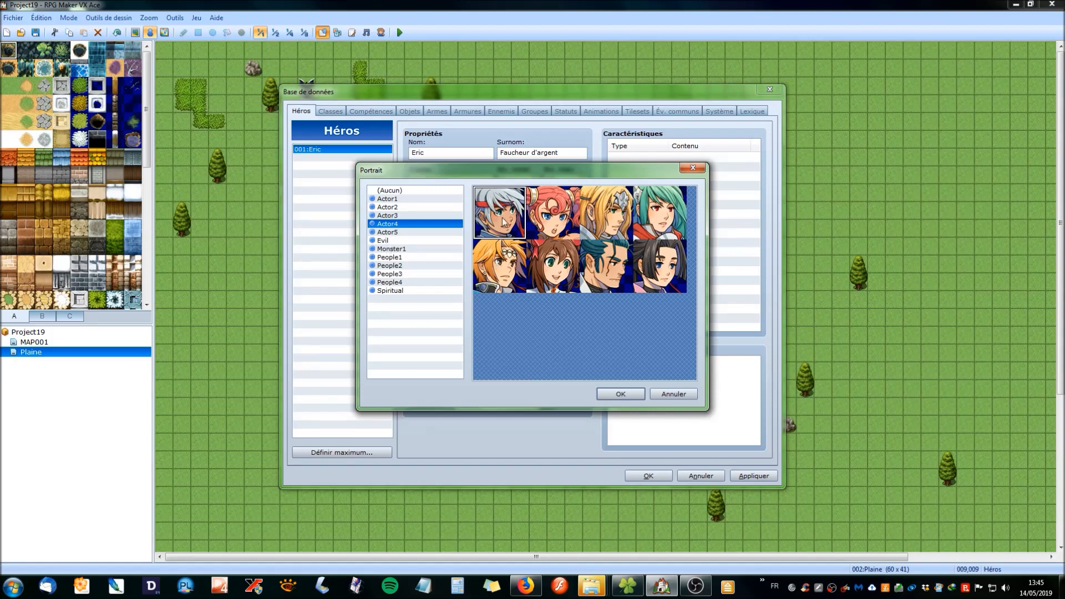
pyautogui.click(693, 168)
pyautogui.click(430, 272)
pyautogui.click(488, 264)
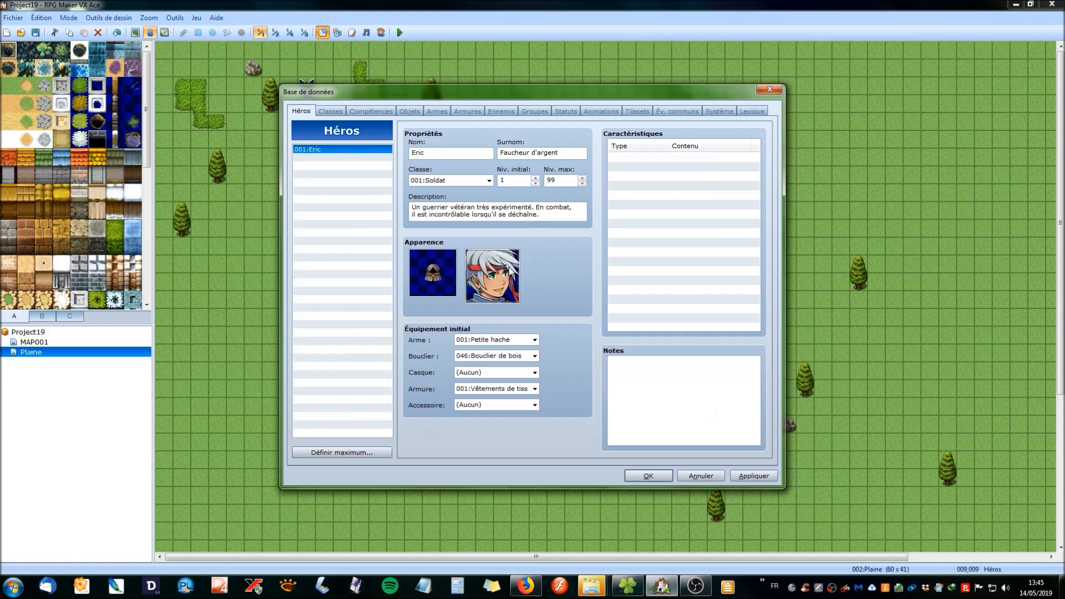
# Step: Give the hero the matching hooded portrait from the Evil face set, apply the change and close the database
pyautogui.doubleClick(496, 279)
pyautogui.click(392, 242)
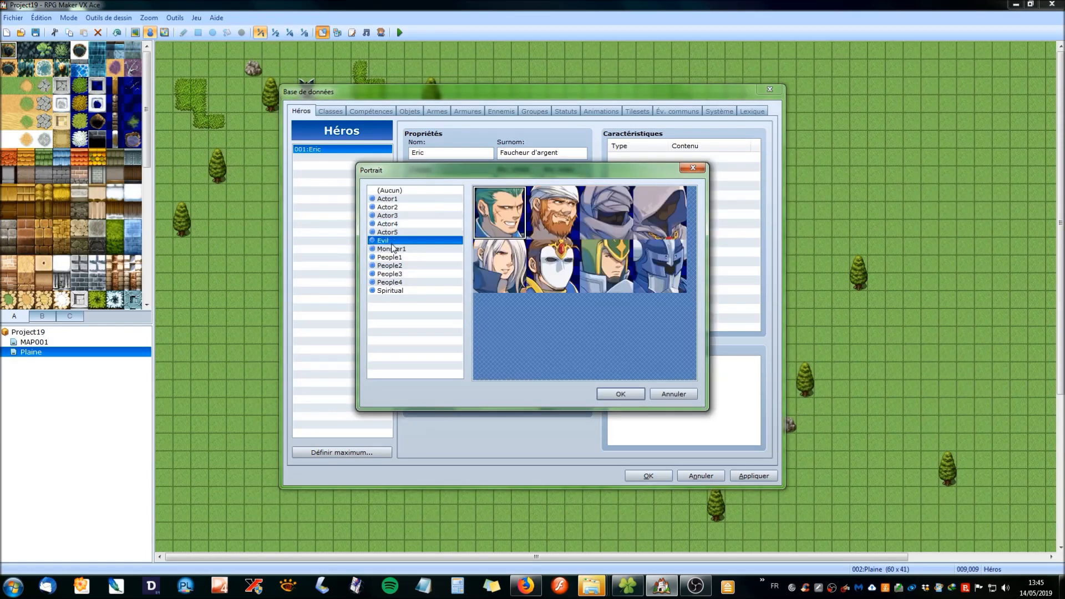
pyautogui.click(659, 230)
pyautogui.click(620, 393)
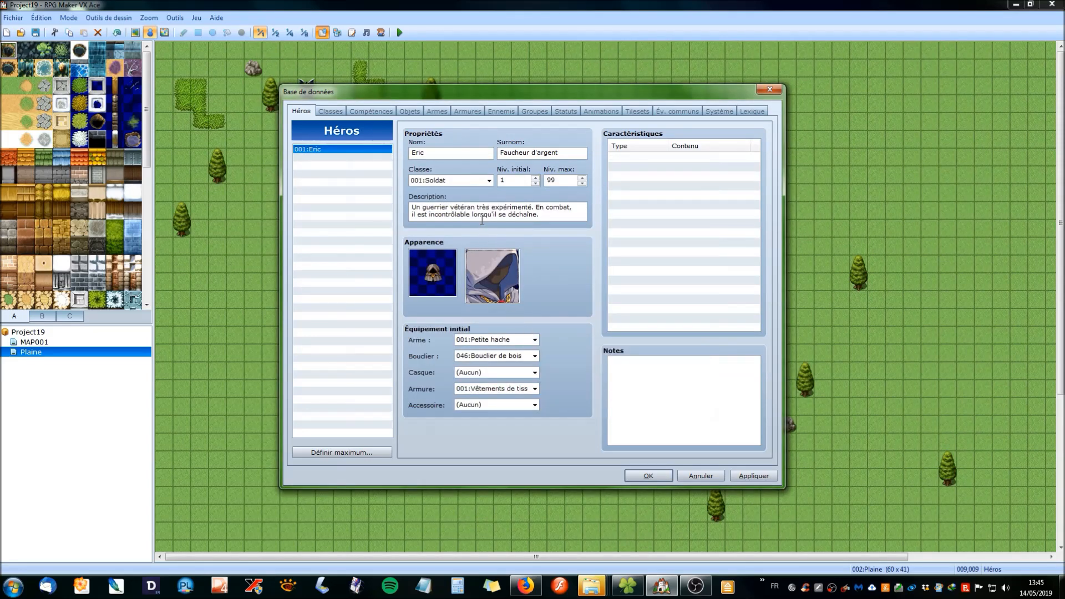
pyautogui.click(752, 476)
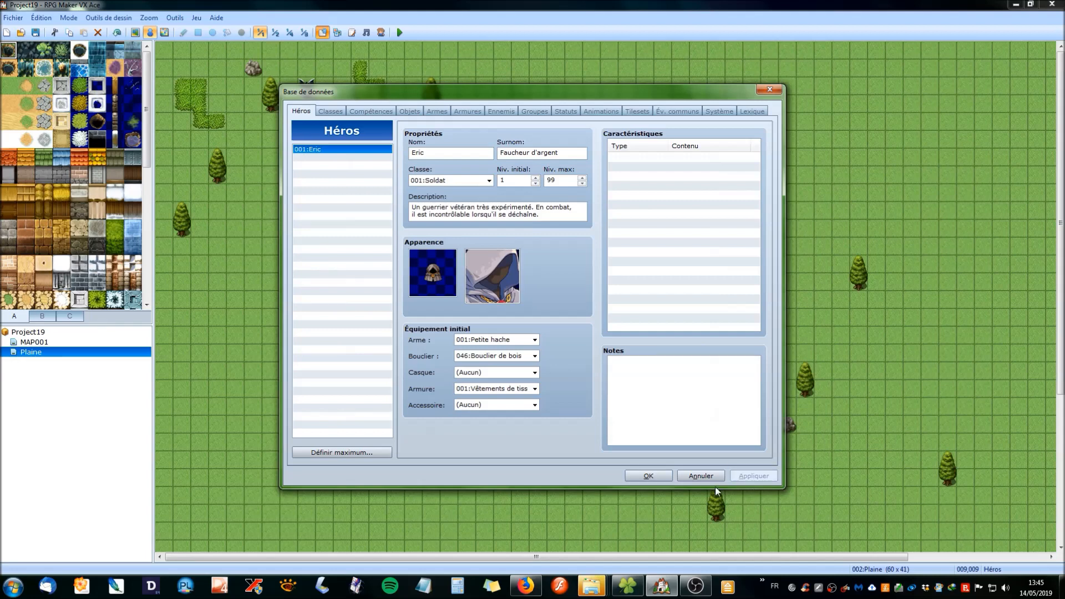
pyautogui.click(638, 475)
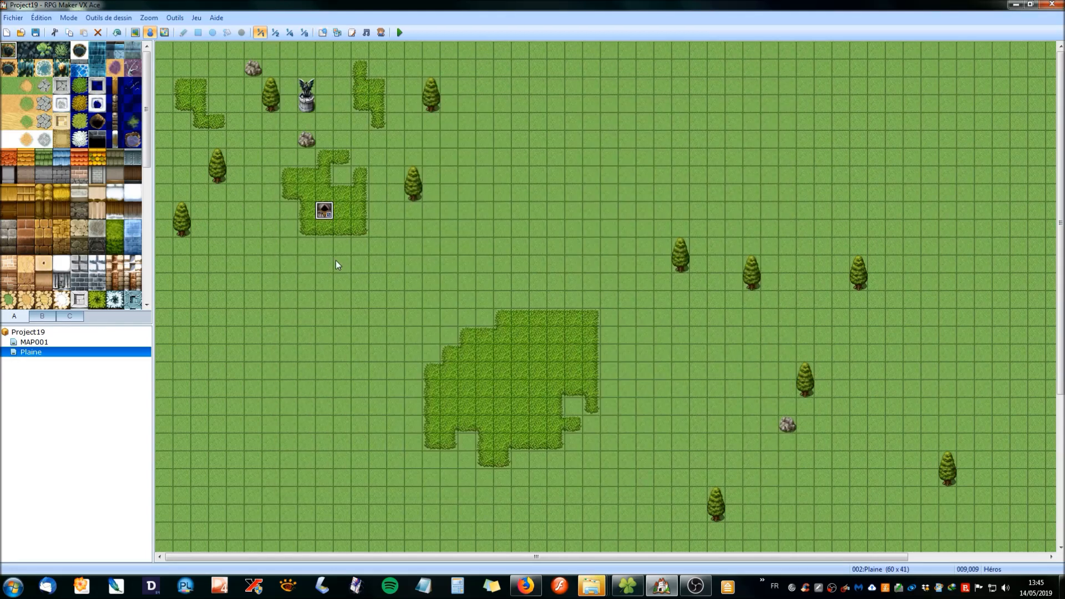
# Step: Launch a playtest of the game, saving the changes to Project19
pyautogui.click(398, 34)
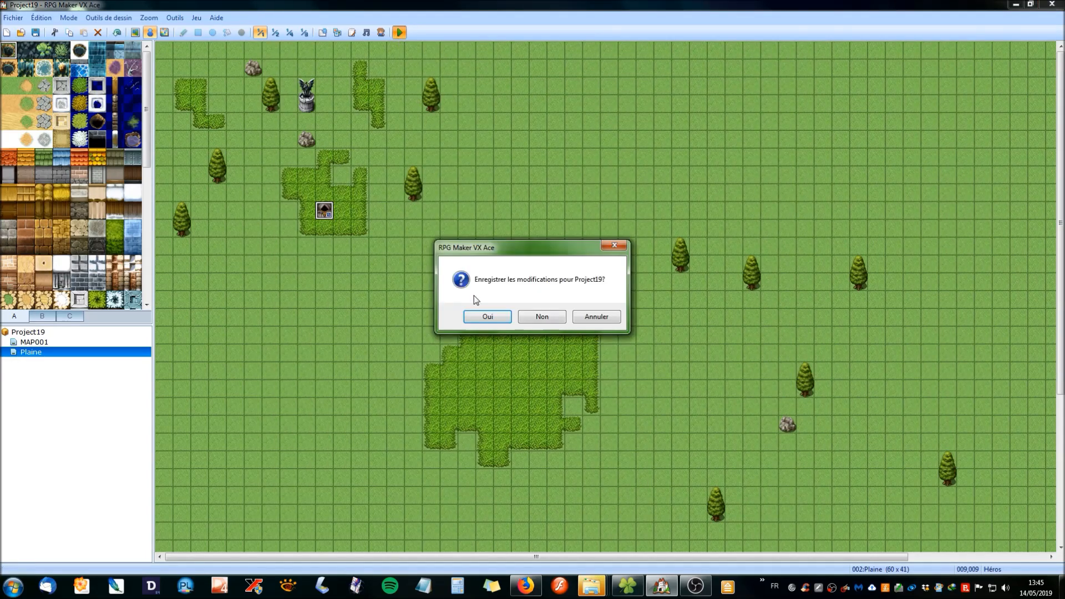
pyautogui.click(488, 316)
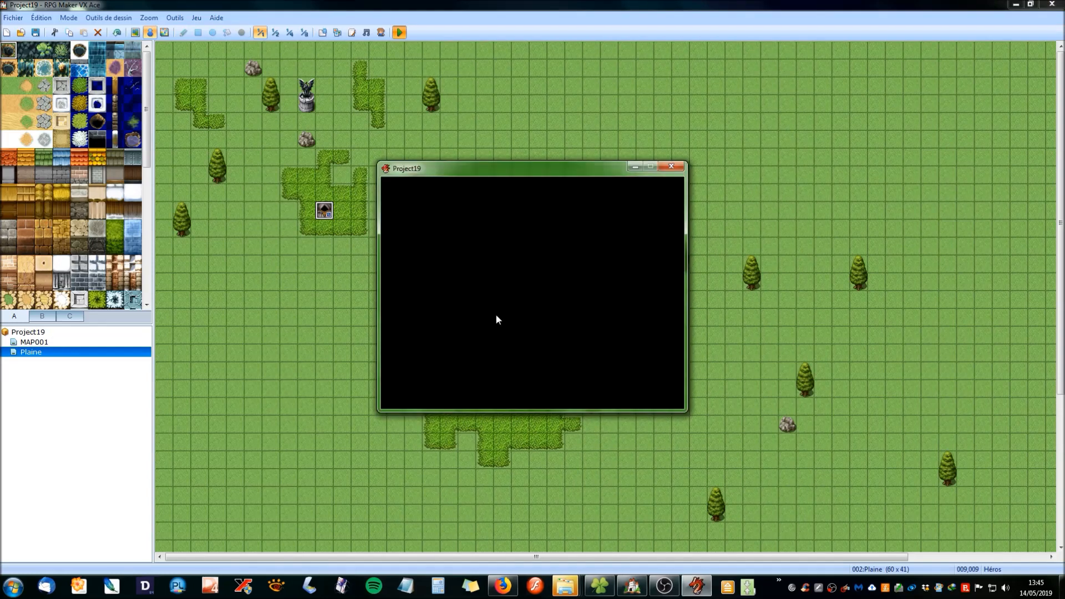
# Step: Start a new game in the playtest, walk the hero around the starting point and open the in-game menu
pyautogui.press('Return')
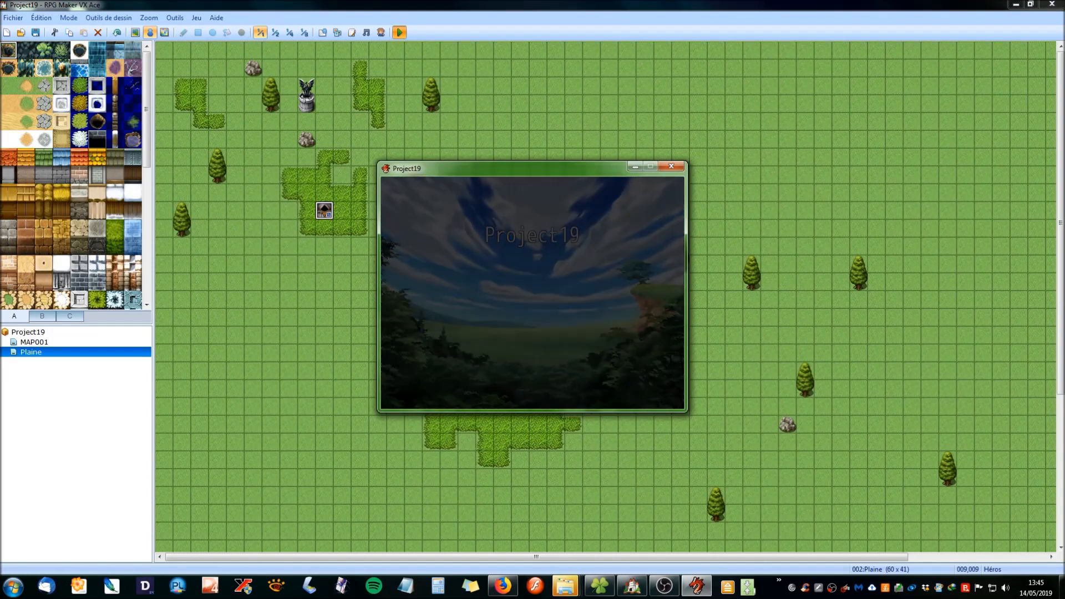
pyautogui.press('Down')
pyautogui.press('Down')
pyautogui.press('Down')
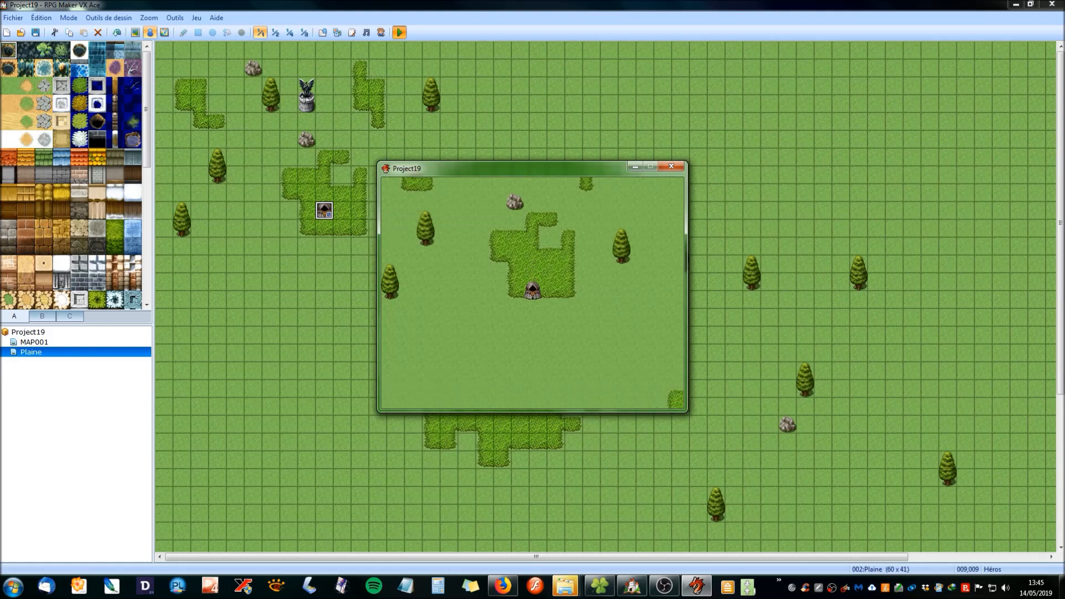
pyautogui.press('Down')
pyautogui.press('Right')
pyautogui.press('Down')
pyautogui.press('Escape')
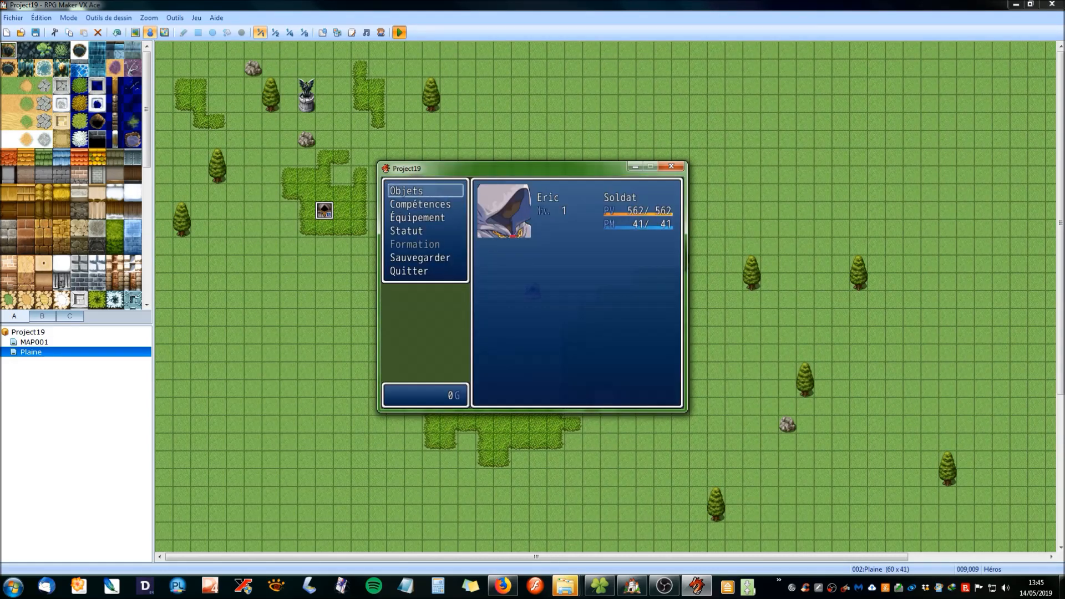
# Step: Leave the in-game menu, walk the hero through the tall grass and up toward the statue, and end the playtest
pyautogui.press('Right')
pyautogui.press('Down')
pyautogui.press('Right')
pyautogui.press('Left')
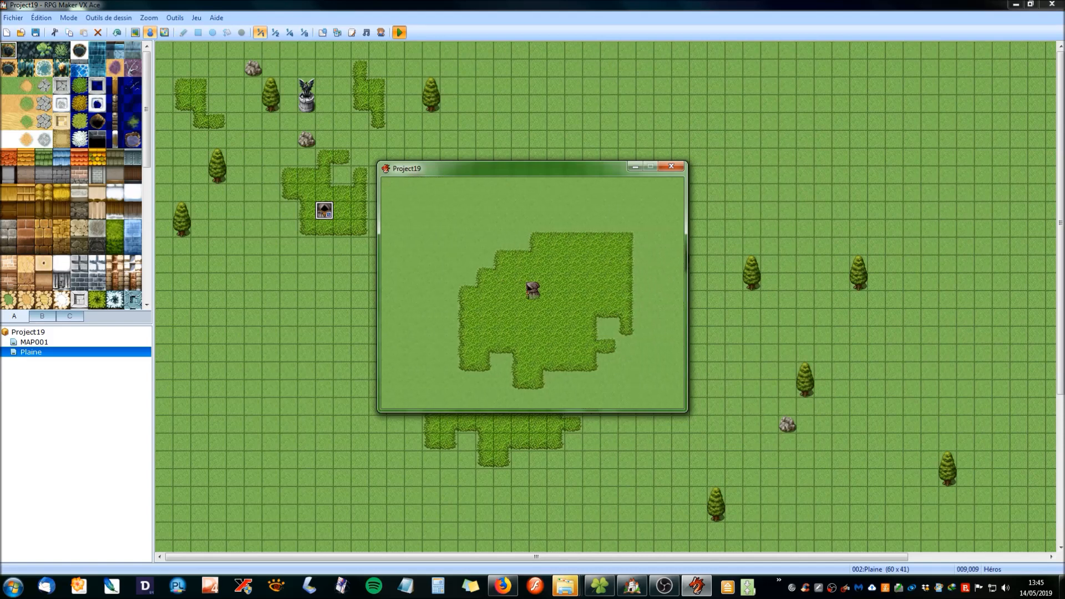
pyautogui.press('Up')
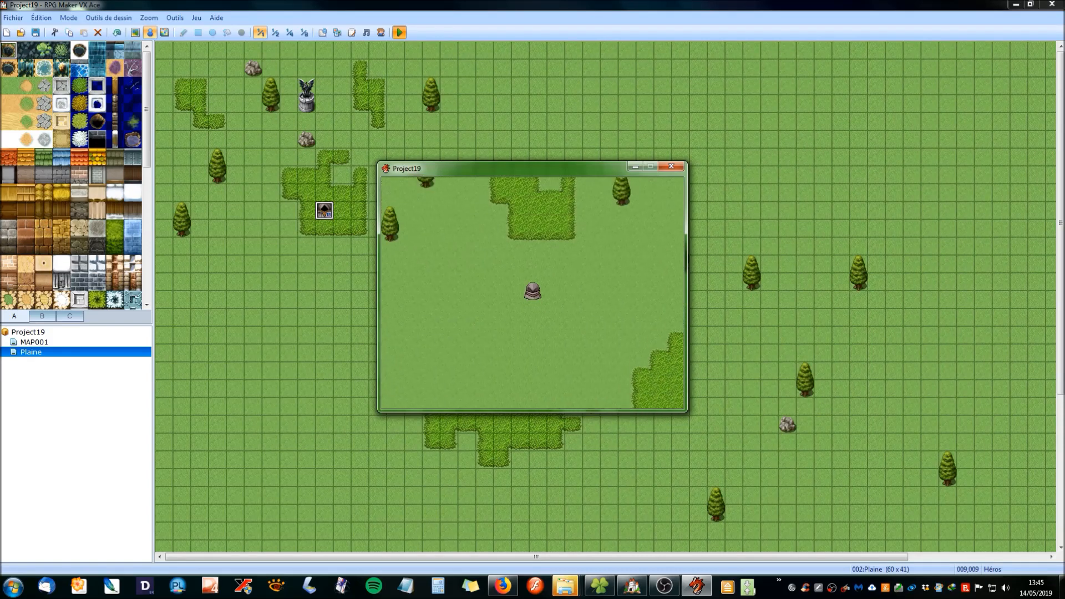
pyautogui.press('Left')
pyautogui.press('Right')
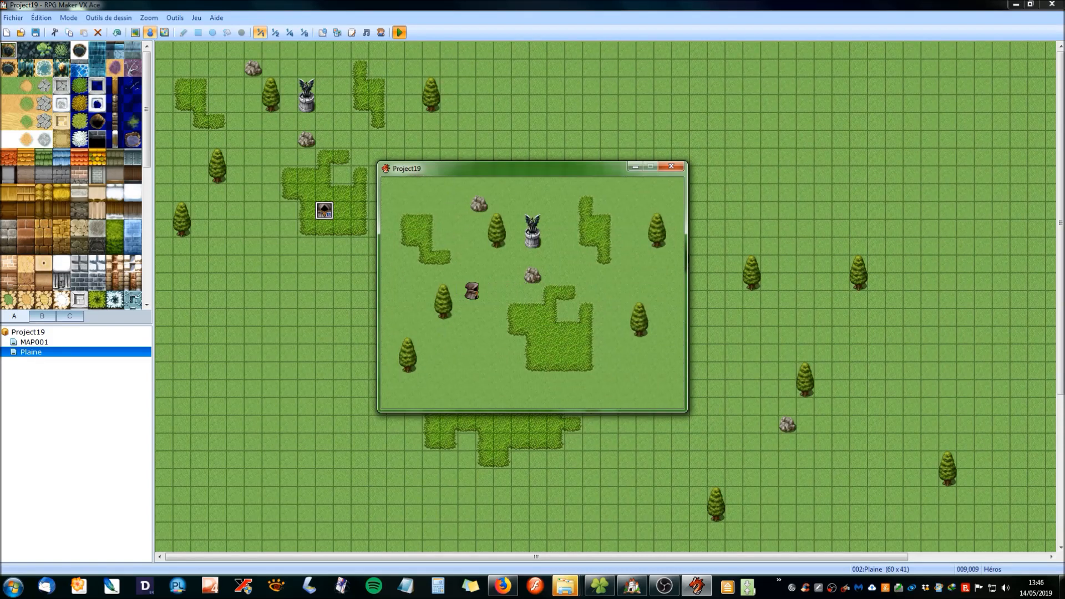
pyautogui.click(665, 165)
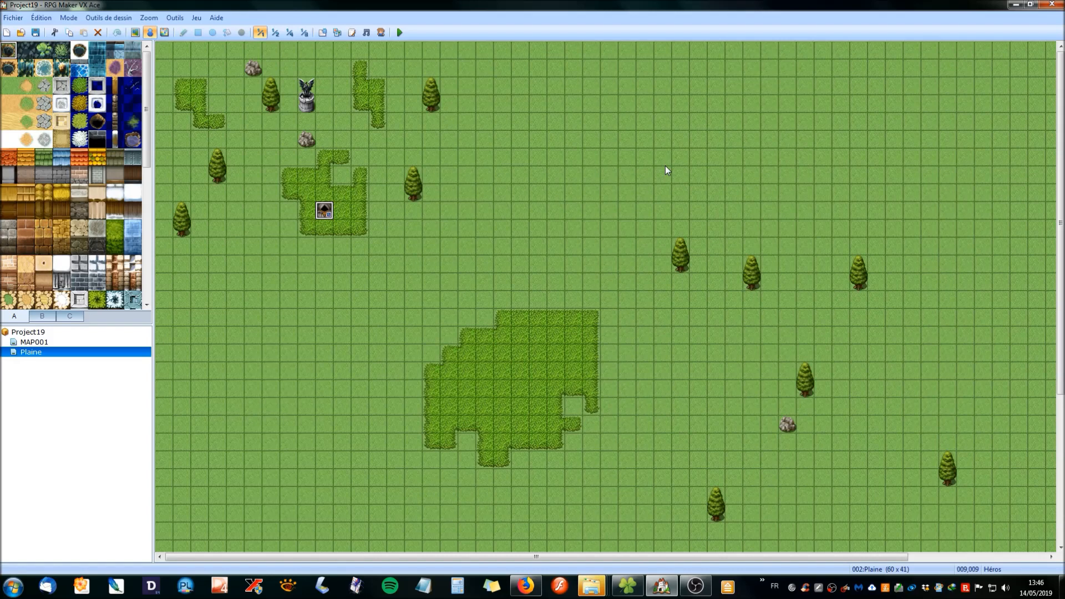
# Step: Resize the Plaine map to 30 tiles wide and 20 tiles high in its map properties
pyautogui.moveTo(647, 255); pyautogui.dragTo(647, 351, button='middle')
pyautogui.moveTo(621, 228); pyautogui.dragTo(606, 94, button='middle')
pyautogui.click(81, 89)
pyautogui.click(69, 88)
pyautogui.rightClick(59, 353)
pyautogui.click(93, 362)
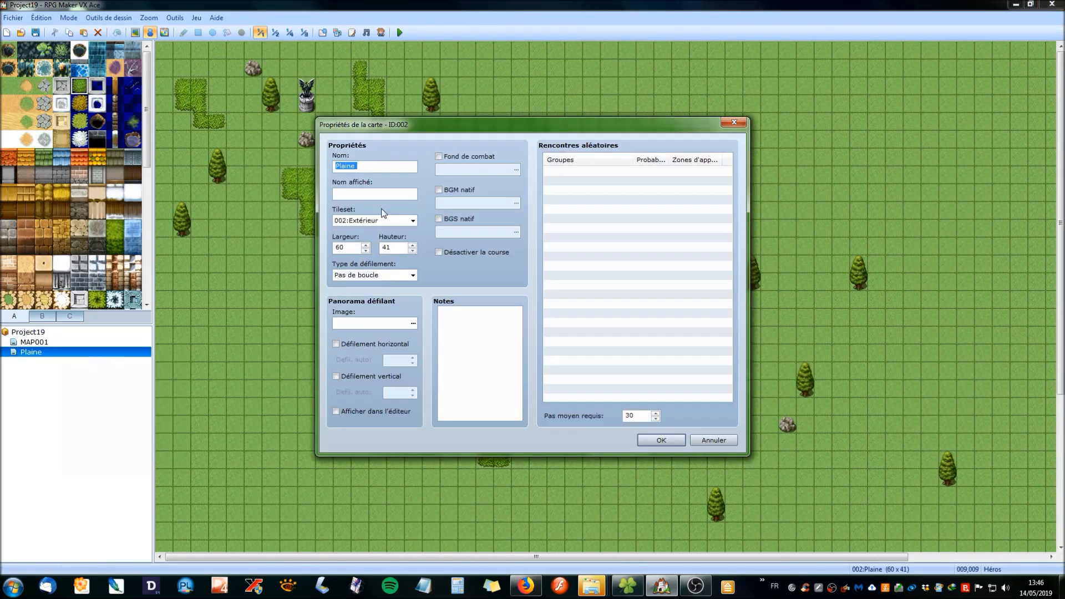
pyautogui.doubleClick(353, 250)
pyautogui.click(657, 439)
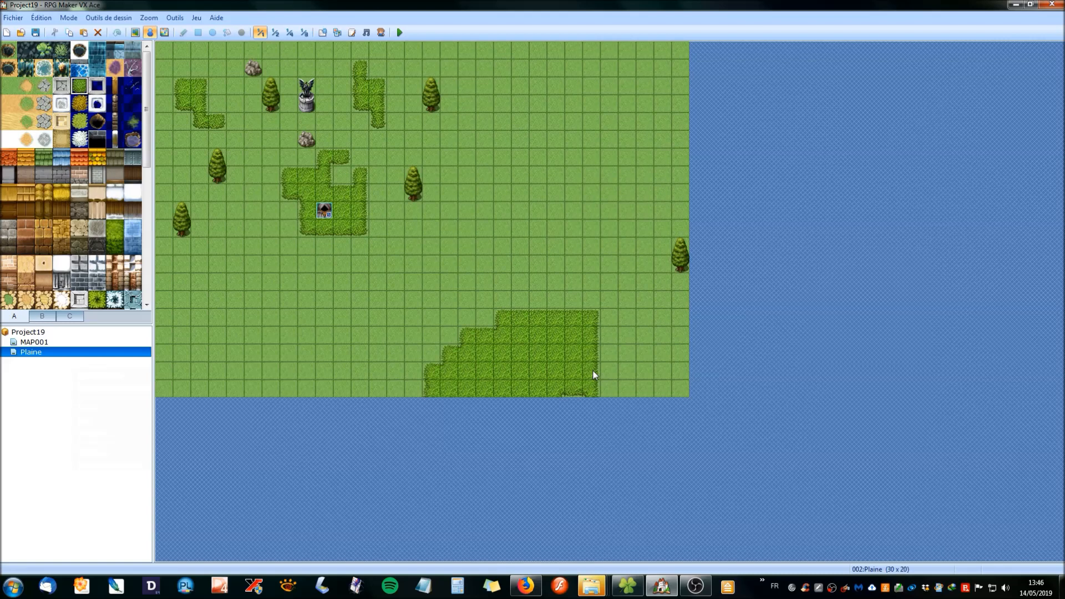
# Step: Switch to map layer editing and paint irregular tall-grass patches across the lower half and eastern middle of the map
pyautogui.click(11, 86)
pyautogui.click(82, 88)
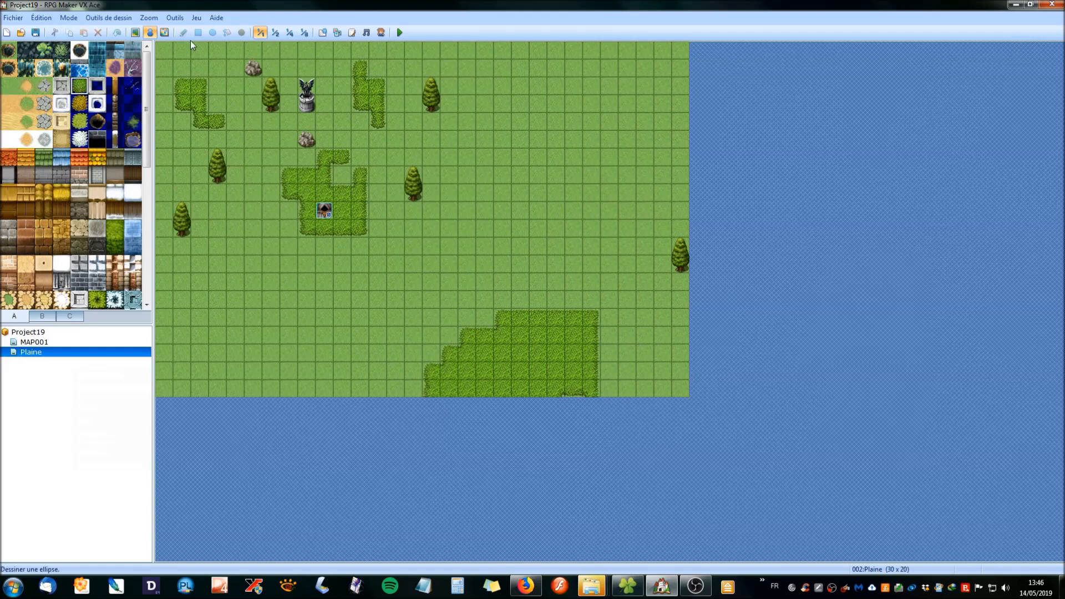
pyautogui.click(140, 32)
pyautogui.click(217, 370)
pyautogui.moveTo(214, 367)
pyautogui.mouseDown()
pyautogui.moveTo(208, 388)
pyautogui.moveTo(233, 355)
pyautogui.moveTo(244, 360)
pyautogui.mouseUp()
pyautogui.moveTo(377, 300)
pyautogui.mouseDown()
pyautogui.moveTo(347, 403)
pyautogui.moveTo(373, 262)
pyautogui.moveTo(236, 261)
pyautogui.moveTo(284, 299)
pyautogui.moveTo(181, 267)
pyautogui.moveTo(219, 266)
pyautogui.mouseUp()
pyautogui.moveTo(562, 139)
pyautogui.mouseDown()
pyautogui.moveTo(528, 154)
pyautogui.moveTo(542, 190)
pyautogui.moveTo(537, 159)
pyautogui.moveTo(571, 197)
pyautogui.mouseUp()
pyautogui.moveTo(450, 229)
pyautogui.mouseDown()
pyautogui.moveTo(507, 269)
pyautogui.moveTo(514, 252)
pyautogui.mouseUp()
pyautogui.moveTo(670, 318)
pyautogui.mouseDown()
pyautogui.moveTo(688, 397)
pyautogui.moveTo(644, 392)
pyautogui.mouseUp()
pyautogui.click(570, 394)
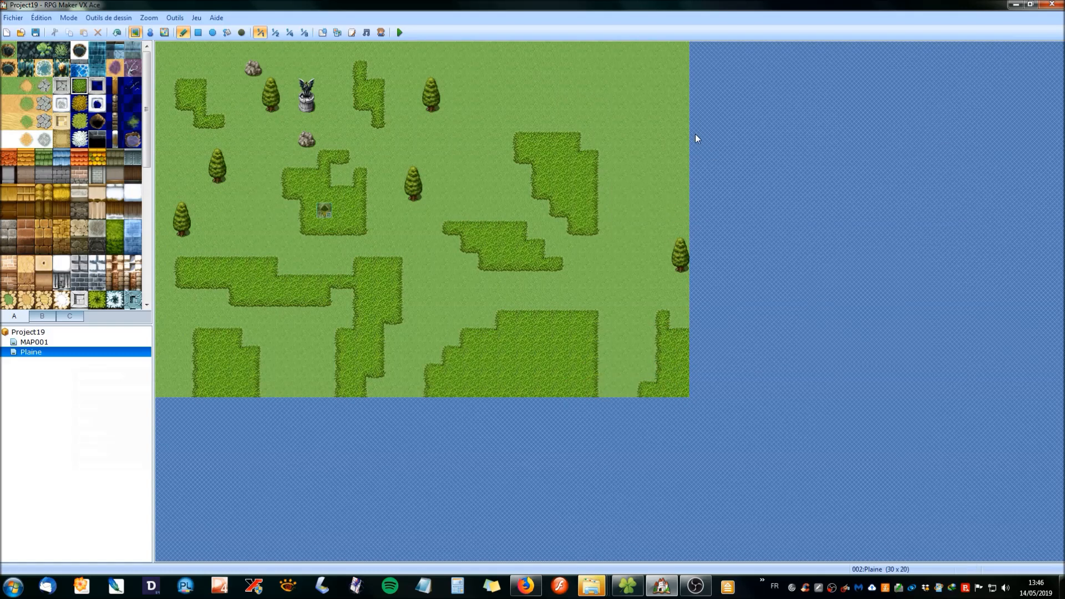
# Step: Paint tall-grass patches along the map's northern edge and in its upper corners
pyautogui.moveTo(663, 104)
pyautogui.mouseDown()
pyautogui.moveTo(697, 116)
pyautogui.moveTo(689, 165)
pyautogui.moveTo(678, 52)
pyautogui.mouseUp()
pyautogui.moveTo(589, 68)
pyautogui.mouseDown()
pyautogui.moveTo(519, 84)
pyautogui.moveTo(537, 50)
pyautogui.moveTo(559, 52)
pyautogui.mouseUp()
pyautogui.moveTo(163, 50)
pyautogui.mouseDown()
pyautogui.moveTo(182, 72)
pyautogui.moveTo(161, 86)
pyautogui.mouseUp()
pyautogui.moveTo(360, 45); pyautogui.dragTo(285, 50)
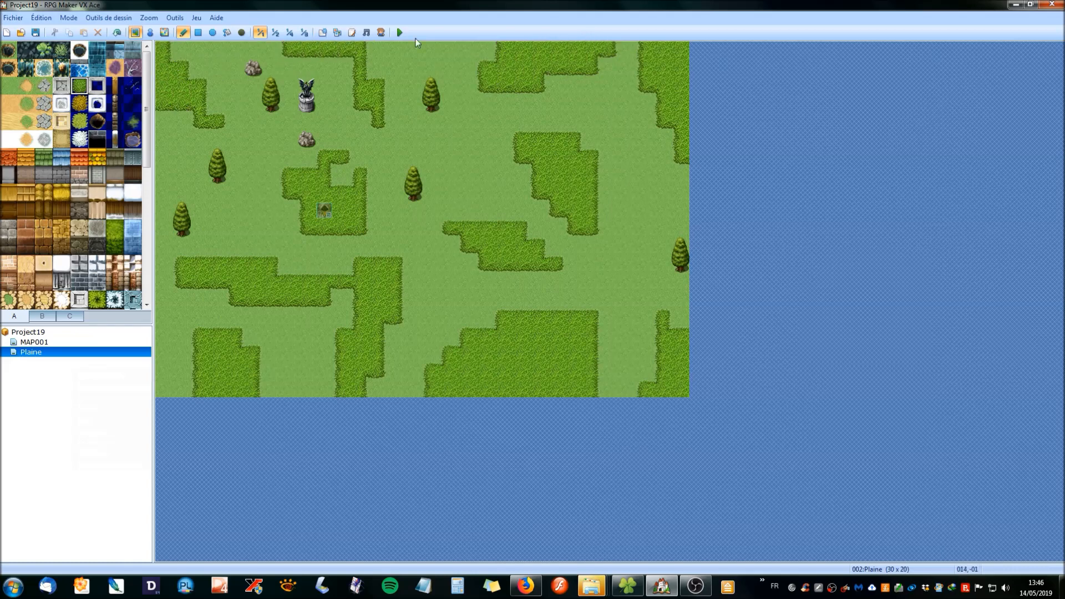
pyautogui.moveTo(455, 50); pyautogui.dragTo(398, 56)
# Step: Extend the tall grass along the western and eastern edges, around the central patches and beside the starting position
pyautogui.moveTo(163, 349); pyautogui.dragTo(163, 299)
pyautogui.click(501, 160)
pyautogui.moveTo(531, 141); pyautogui.dragTo(394, 141)
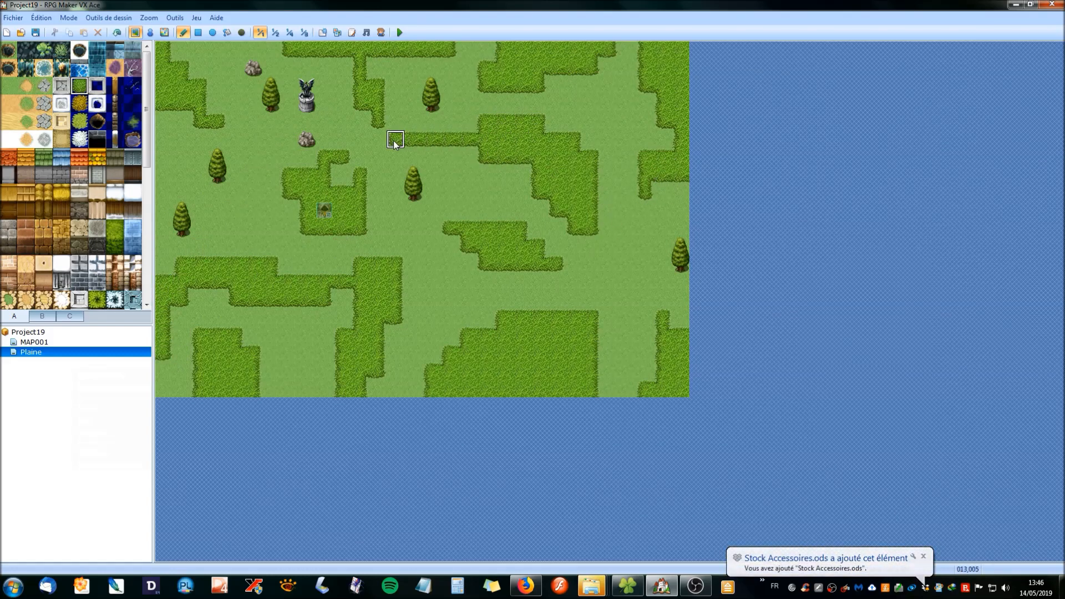
pyautogui.moveTo(641, 210); pyautogui.dragTo(670, 191)
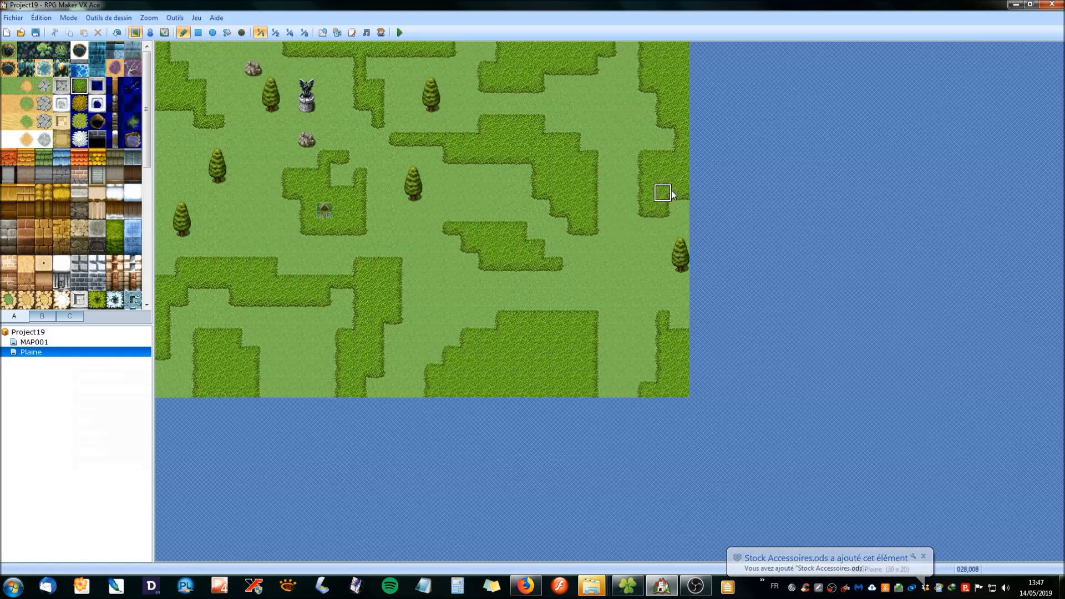
pyautogui.moveTo(619, 269)
pyautogui.mouseDown()
pyautogui.moveTo(589, 230)
pyautogui.moveTo(578, 261)
pyautogui.mouseUp()
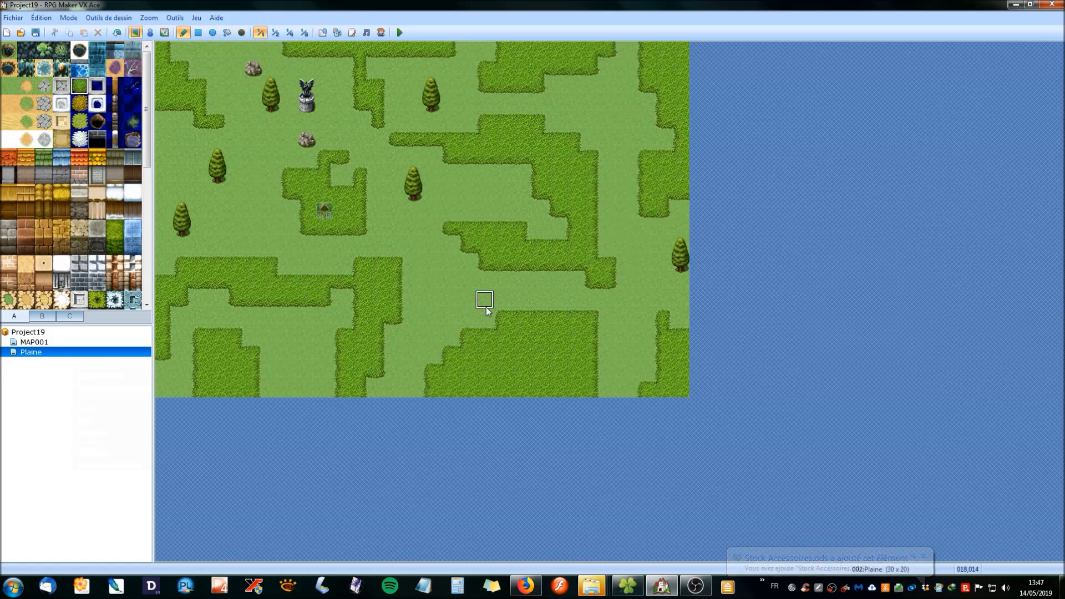
pyautogui.moveTo(642, 228); pyautogui.dragTo(673, 226)
pyautogui.moveTo(182, 138)
pyautogui.mouseDown()
pyautogui.moveTo(169, 163)
pyautogui.moveTo(161, 146)
pyautogui.mouseUp()
pyautogui.moveTo(253, 228)
pyautogui.mouseDown()
pyautogui.moveTo(236, 206)
pyautogui.moveTo(238, 232)
pyautogui.moveTo(299, 228)
pyautogui.mouseUp()
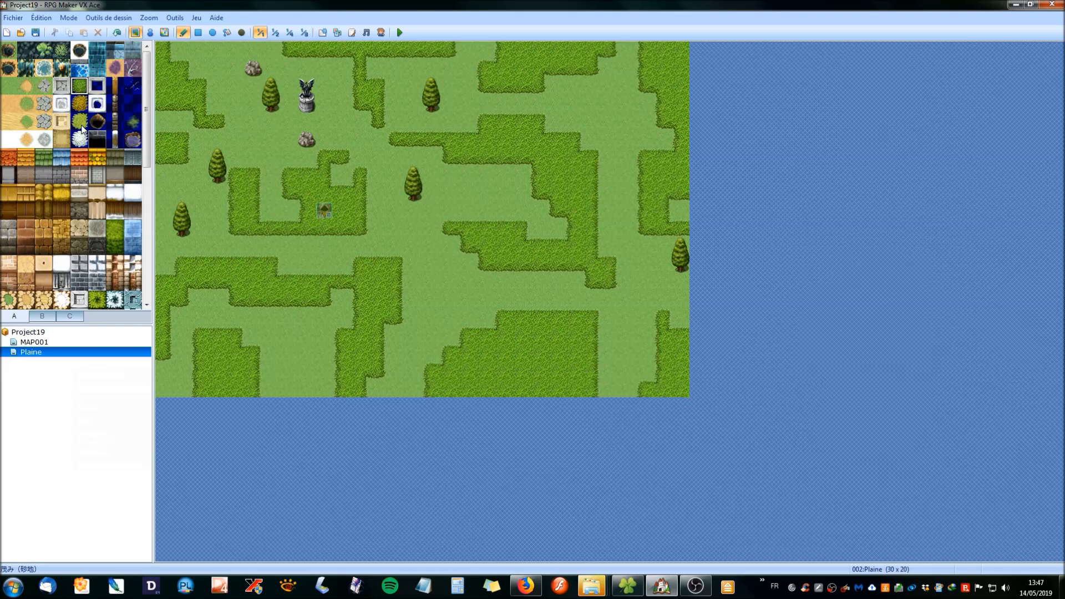
# Step: Paint small dirt patches in the northeast, at the southern edge, in the southwest and in the northwest corner
pyautogui.click(26, 91)
pyautogui.moveTo(612, 72); pyautogui.dragTo(613, 92)
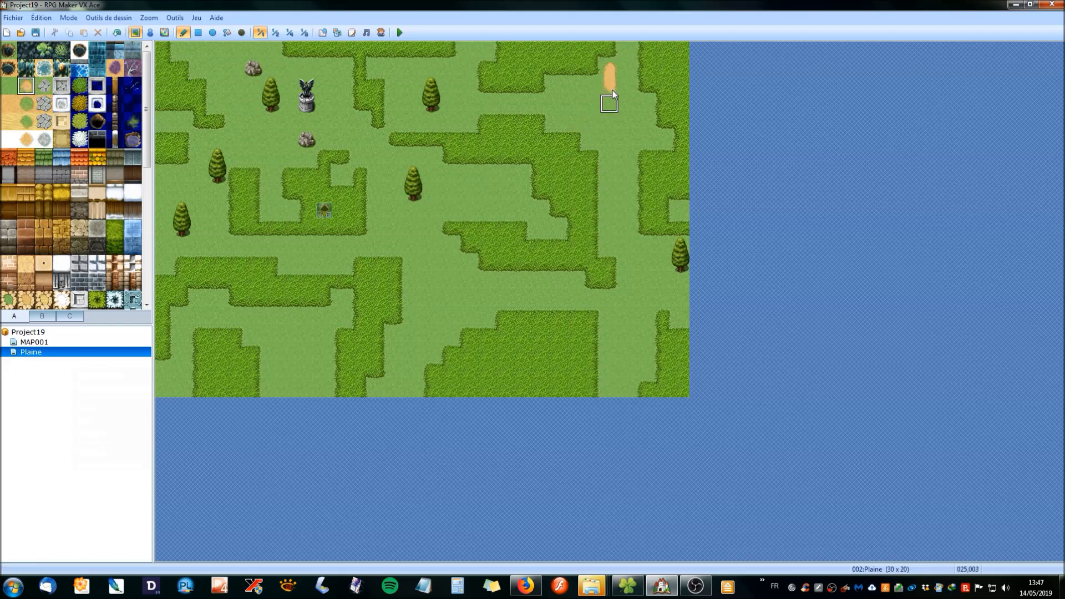
pyautogui.moveTo(392, 375)
pyautogui.mouseDown()
pyautogui.moveTo(410, 388)
pyautogui.moveTo(413, 372)
pyautogui.mouseUp()
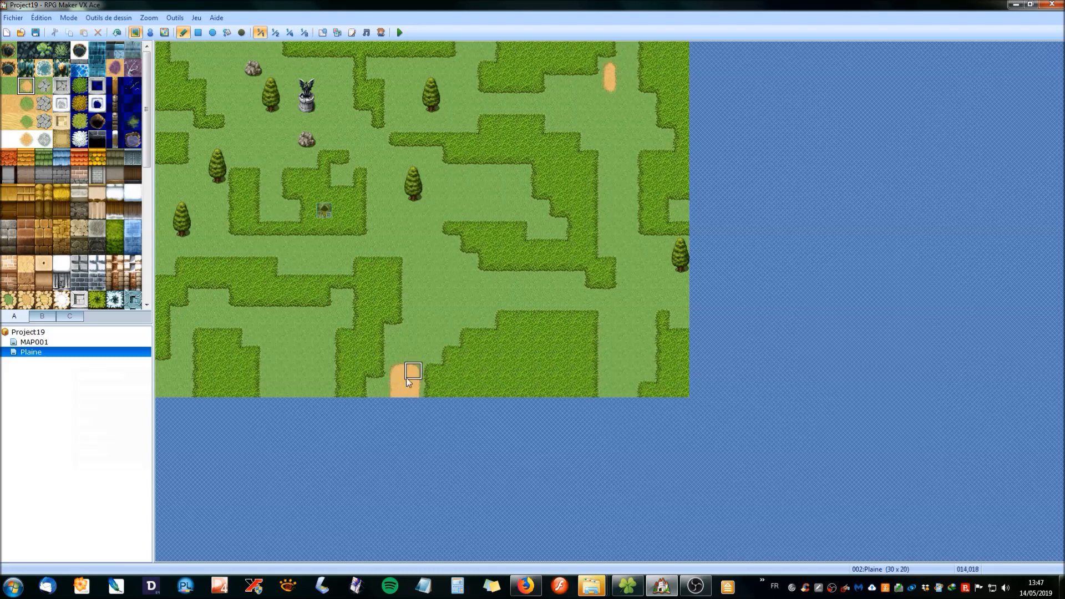
pyautogui.moveTo(178, 355); pyautogui.dragTo(178, 335)
pyautogui.click(181, 120)
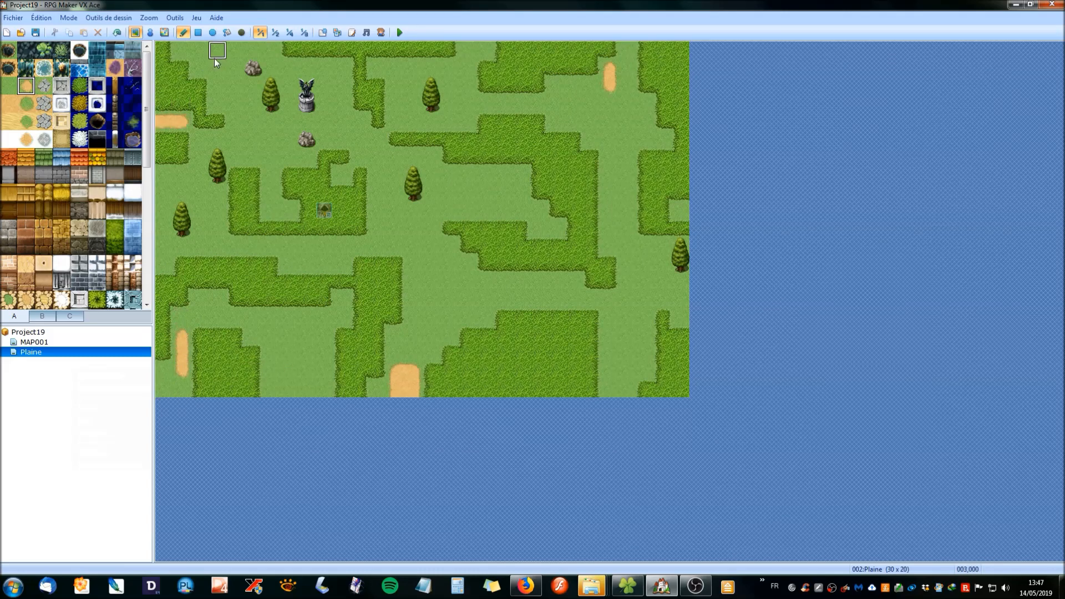
pyautogui.moveTo(202, 51); pyautogui.dragTo(188, 52)
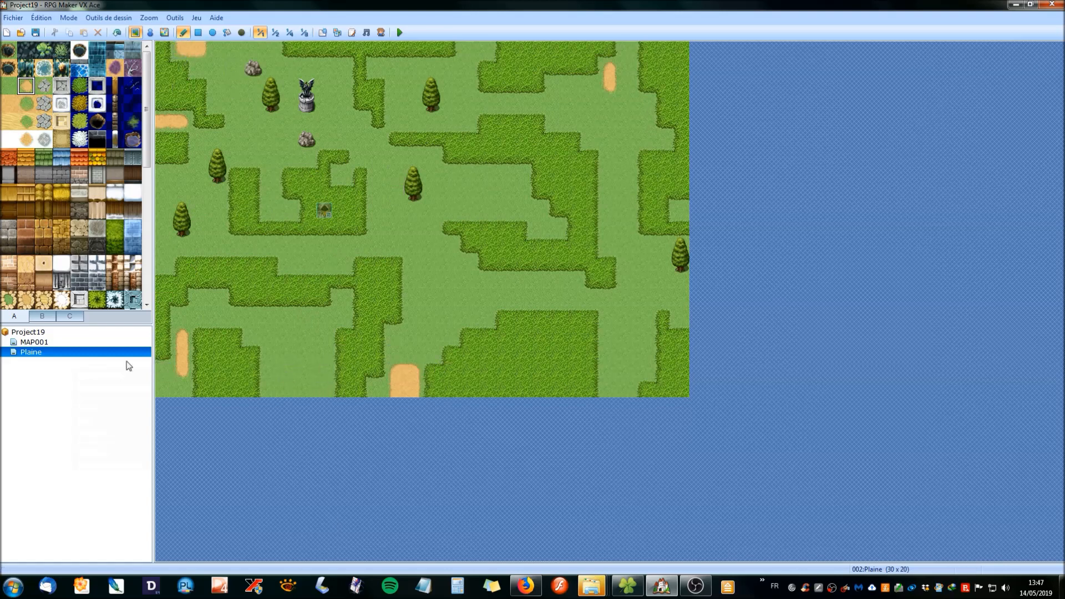
# Step: Enclose the whole map with a one-tile border of small round trees along all four edges
pyautogui.click(42, 316)
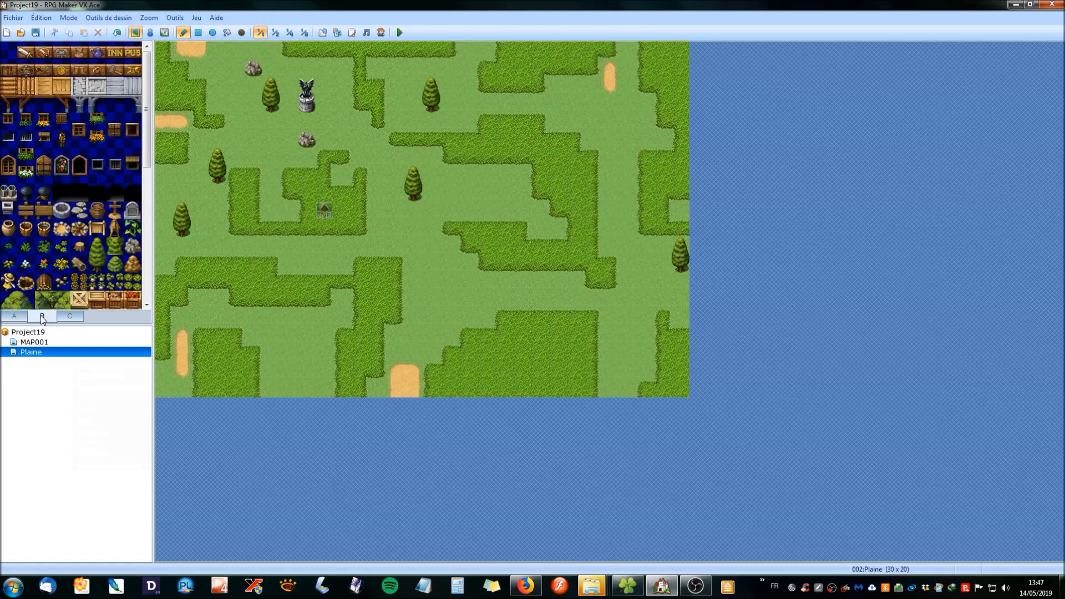
pyautogui.click(114, 251)
pyautogui.moveTo(164, 389)
pyautogui.mouseDown()
pyautogui.moveTo(166, 59)
pyautogui.moveTo(152, 155)
pyautogui.moveTo(168, 256)
pyautogui.moveTo(163, 120)
pyautogui.moveTo(183, 50)
pyautogui.moveTo(682, 45)
pyautogui.moveTo(666, 47)
pyautogui.moveTo(677, 107)
pyautogui.mouseUp()
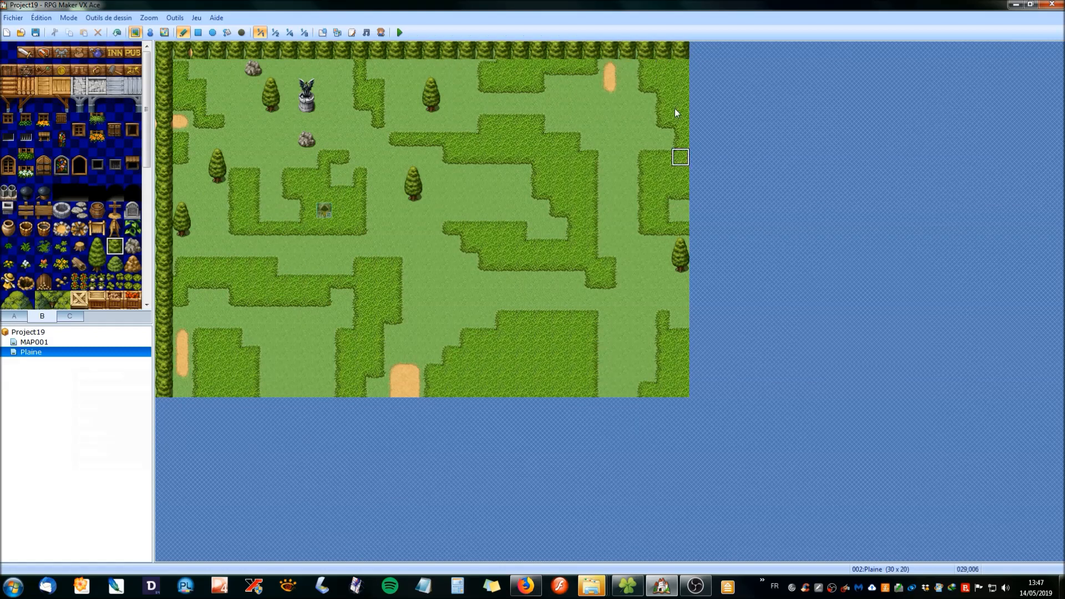
pyautogui.moveTo(667, 378)
pyautogui.mouseDown()
pyautogui.moveTo(682, 385)
pyautogui.moveTo(690, 107)
pyautogui.mouseUp()
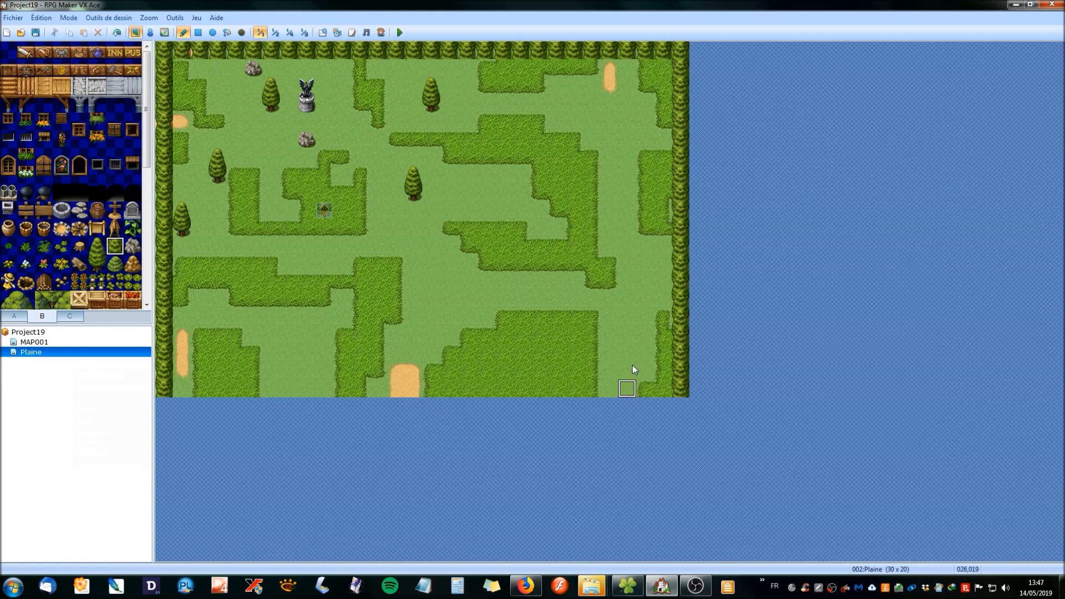
pyautogui.moveTo(662, 389); pyautogui.dragTo(555, 389)
pyautogui.moveTo(182, 390); pyautogui.dragTo(556, 390)
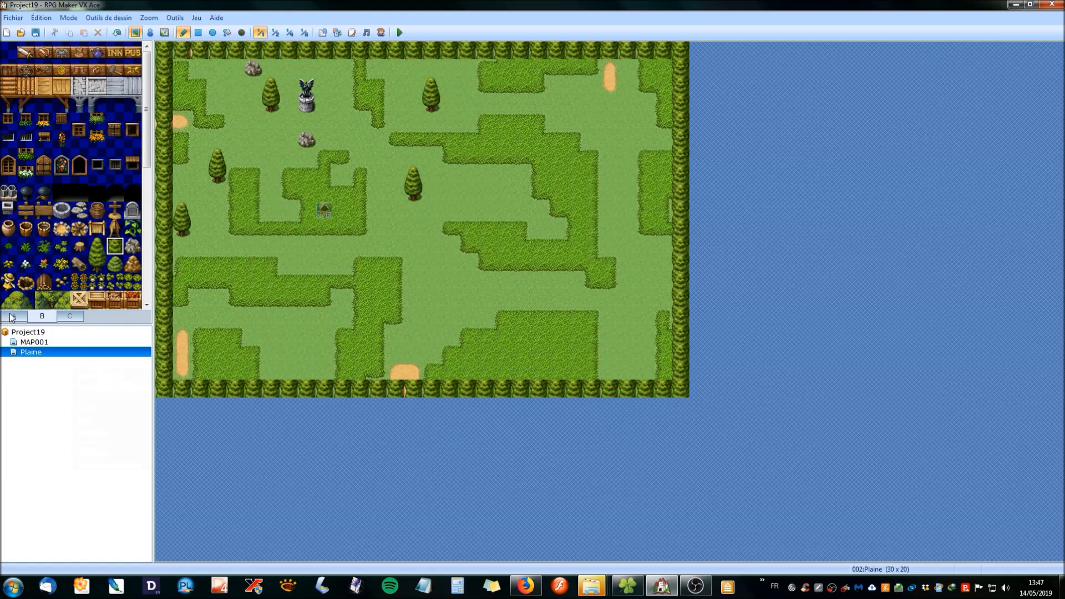
# Step: Scatter two-tile-high fir trees over the northwest, northeast, east and southern parts of the map
pyautogui.moveTo(97, 247); pyautogui.dragTo(96, 264)
pyautogui.click(556, 284)
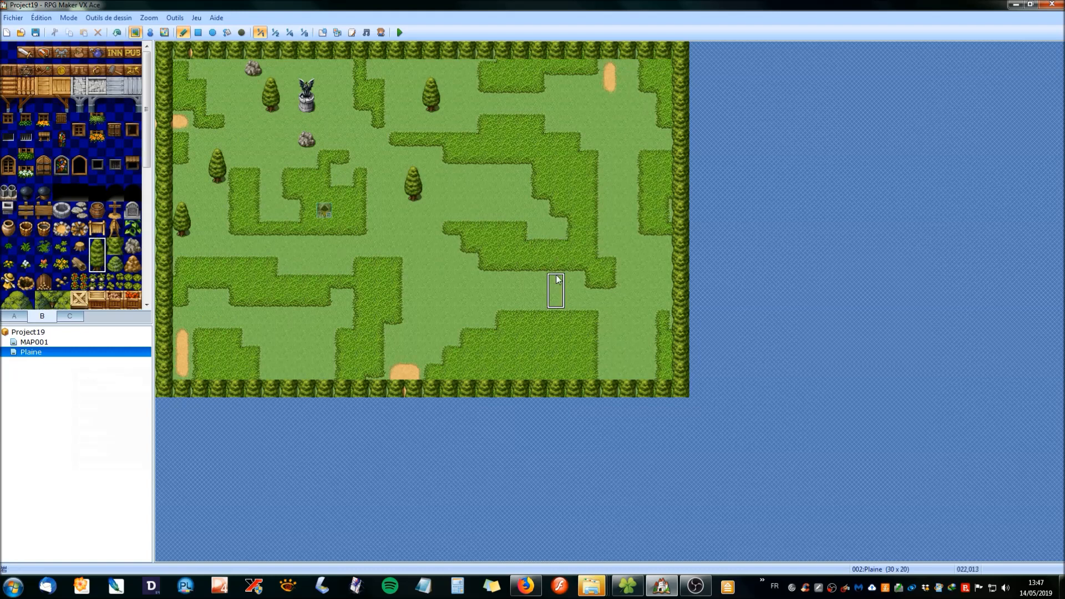
pyautogui.click(467, 304)
pyautogui.click(271, 322)
pyautogui.click(270, 161)
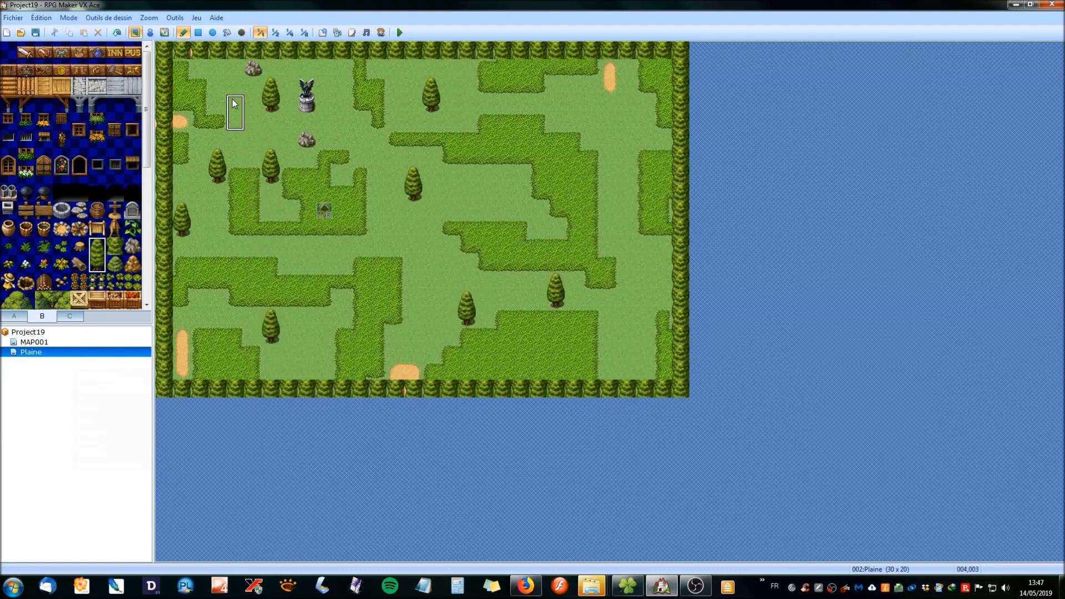
pyautogui.click(218, 106)
pyautogui.click(609, 103)
pyautogui.click(626, 238)
pyautogui.click(643, 307)
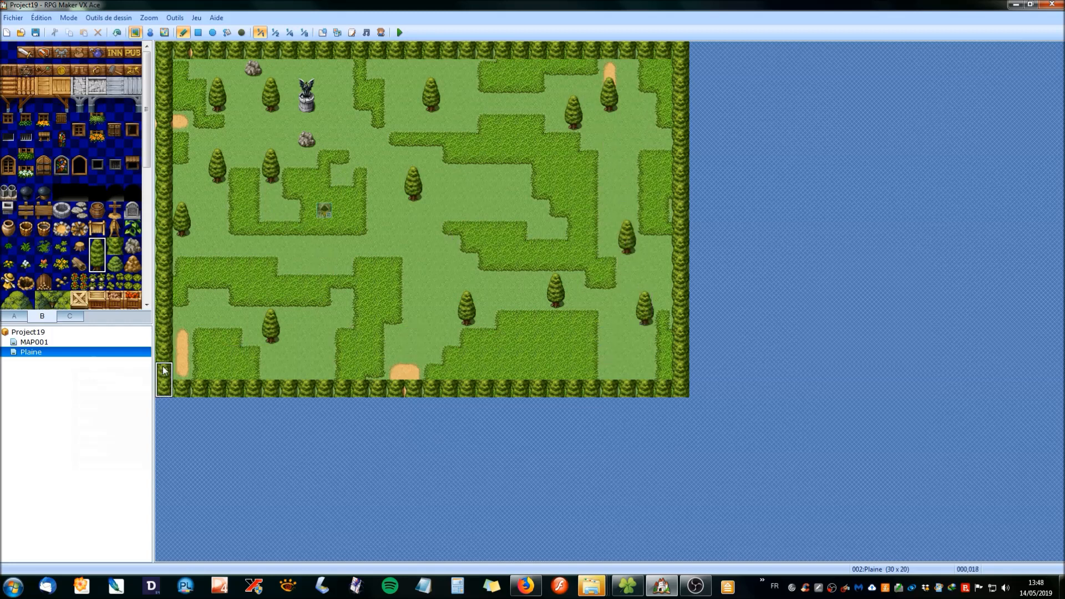
# Step: Build two wooden houses with plank roofs four tiles wide, one in the east and one west of the starting position
pyautogui.click(14, 315)
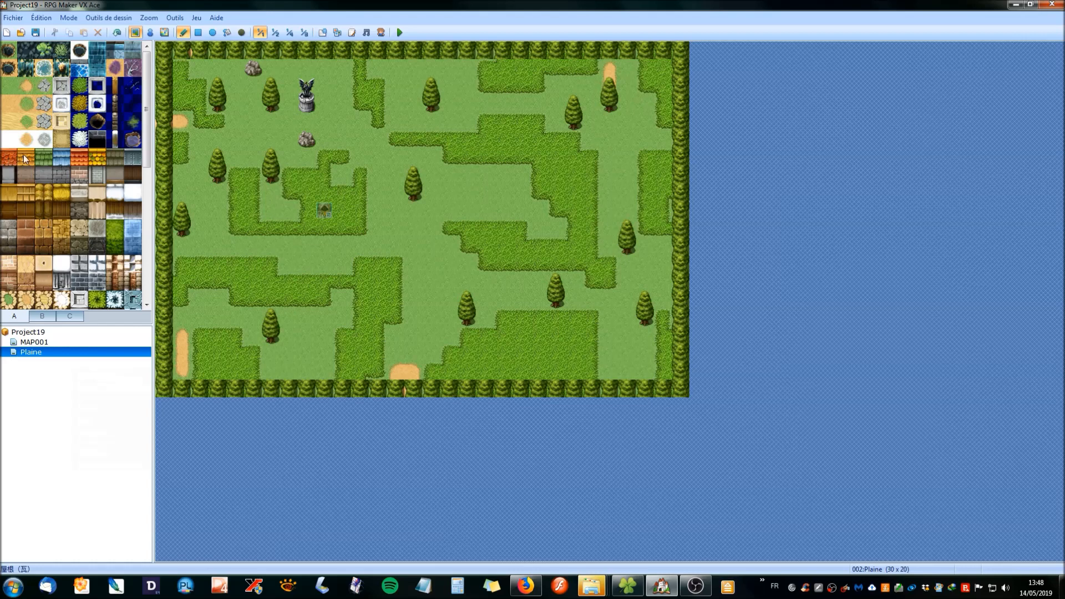
pyautogui.click(25, 192)
pyautogui.moveTo(535, 175)
pyautogui.mouseDown()
pyautogui.moveTo(589, 175)
pyautogui.moveTo(587, 194)
pyautogui.moveTo(552, 194)
pyautogui.moveTo(544, 210)
pyautogui.moveTo(593, 211)
pyautogui.mouseUp()
pyautogui.click(25, 210)
pyautogui.moveTo(231, 232)
pyautogui.mouseDown()
pyautogui.moveTo(289, 241)
pyautogui.moveTo(275, 231)
pyautogui.moveTo(234, 234)
pyautogui.moveTo(253, 210)
pyautogui.moveTo(287, 211)
pyautogui.moveTo(289, 196)
pyautogui.mouseUp()
pyautogui.click(26, 192)
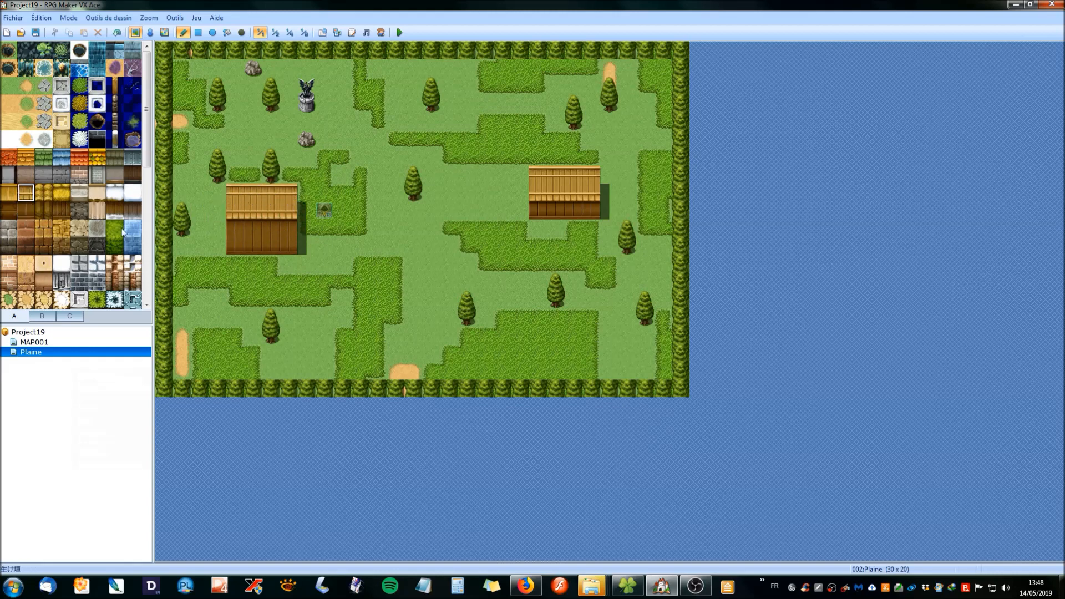
# Step: Build a house five tiles wide in the map's upper middle with an orange tiled roof and grey-brown walls
pyautogui.click(26, 157)
pyautogui.moveTo(449, 157)
pyautogui.mouseDown()
pyautogui.moveTo(467, 157)
pyautogui.moveTo(441, 141)
pyautogui.moveTo(405, 145)
pyautogui.moveTo(433, 158)
pyautogui.mouseUp()
pyautogui.click(26, 175)
pyautogui.moveTo(396, 175)
pyautogui.mouseDown()
pyautogui.moveTo(396, 193)
pyautogui.moveTo(408, 179)
pyautogui.mouseUp()
pyautogui.moveTo(467, 193); pyautogui.dragTo(427, 193)
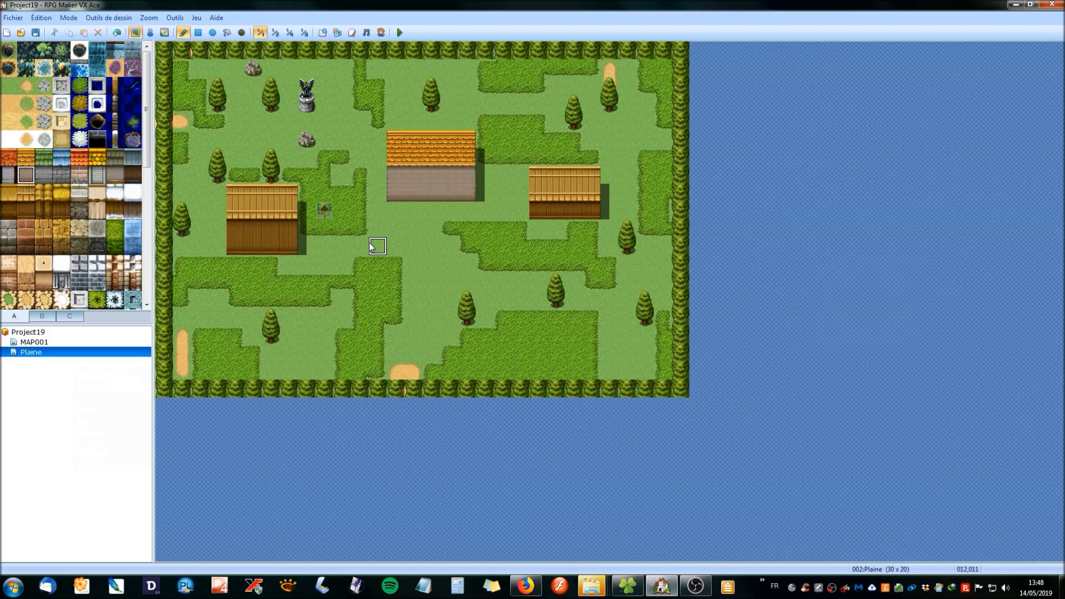
# Step: Build a house five tiles wide in the southern middle with a green tiled roof and light grey walls
pyautogui.click(43, 157)
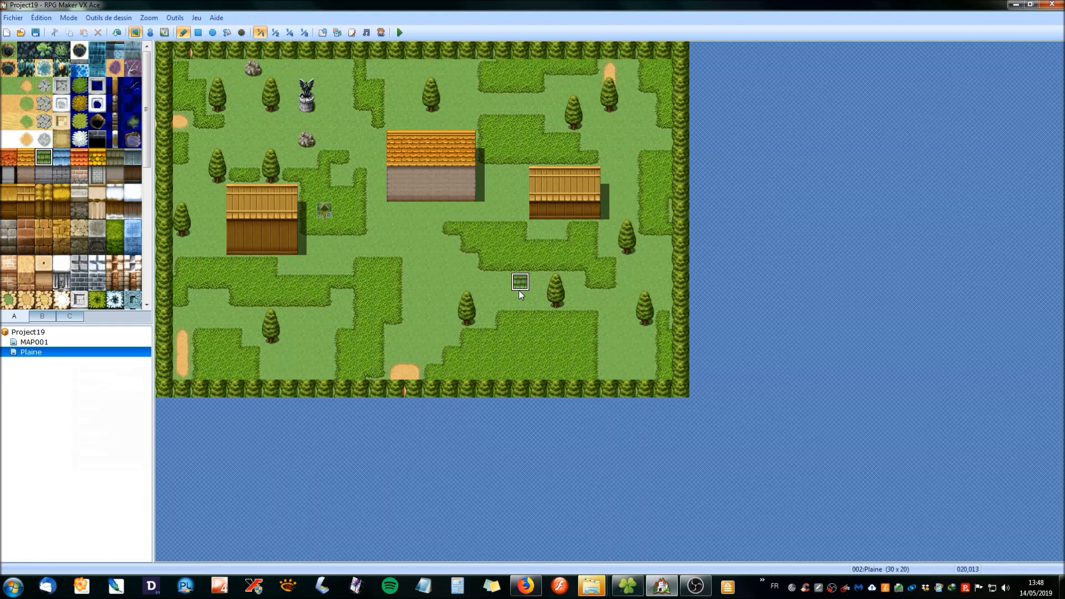
pyautogui.moveTo(471, 292); pyautogui.dragTo(535, 299)
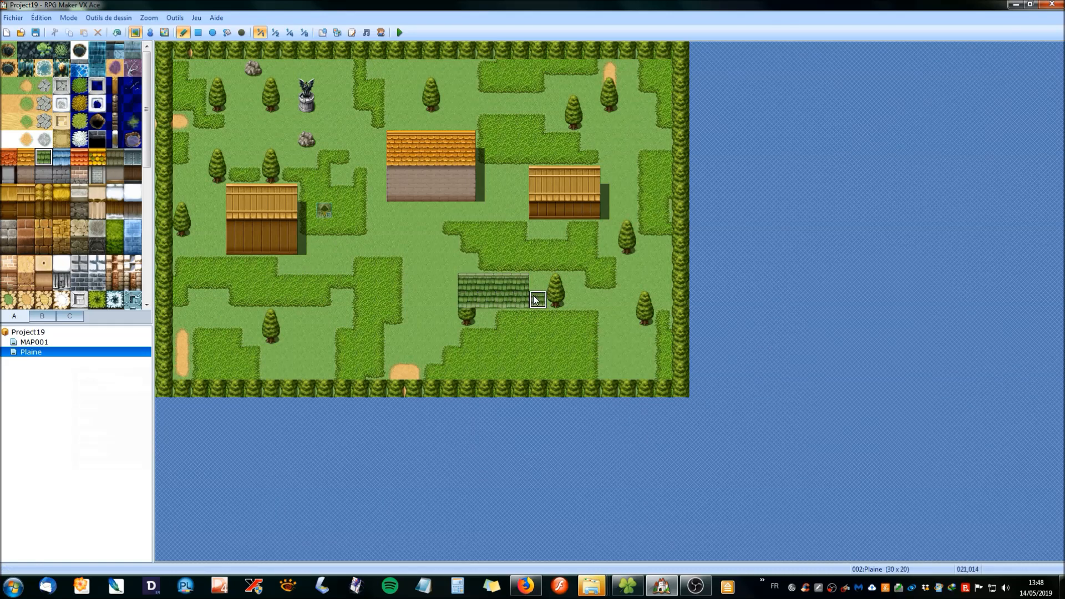
pyautogui.click(43, 175)
pyautogui.moveTo(479, 325); pyautogui.dragTo(538, 319)
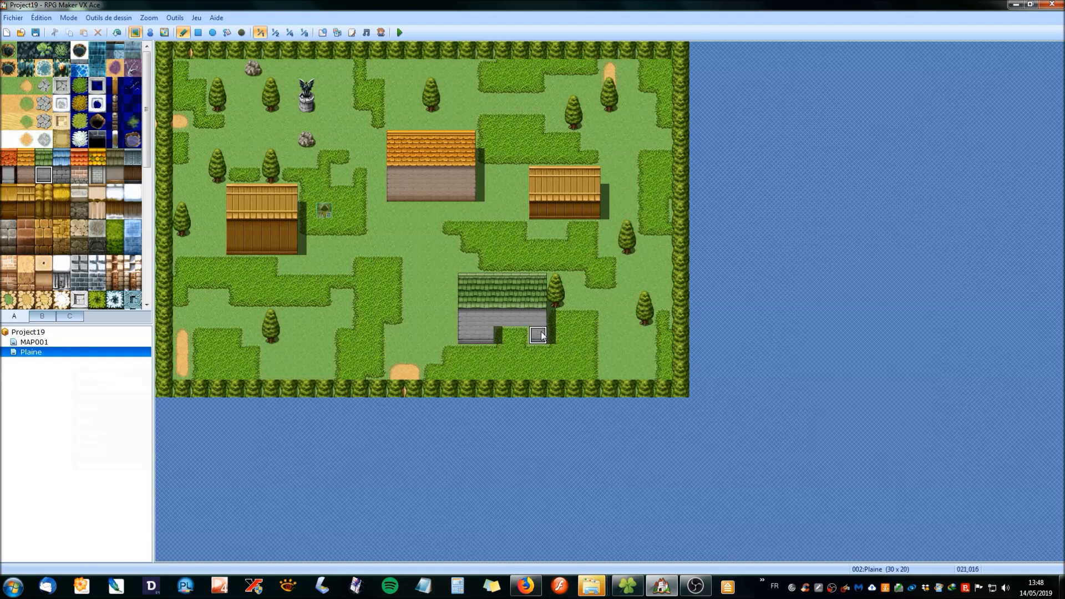
# Step: Build a house five tiles wide in the southwest with a red roof and dark grey stone brick walls
pyautogui.click(9, 157)
pyautogui.moveTo(234, 300)
pyautogui.mouseDown()
pyautogui.moveTo(302, 311)
pyautogui.moveTo(262, 317)
pyautogui.mouseUp()
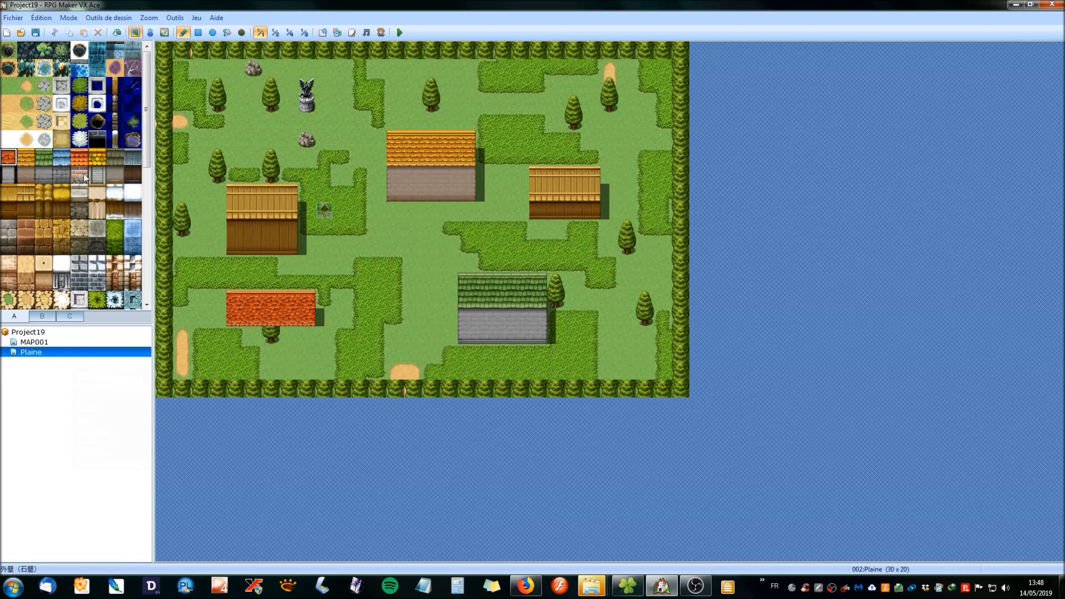
pyautogui.click(41, 174)
pyautogui.click(60, 176)
pyautogui.click(236, 337)
pyautogui.moveTo(236, 355)
pyautogui.mouseDown()
pyautogui.moveTo(281, 329)
pyautogui.moveTo(305, 344)
pyautogui.mouseUp()
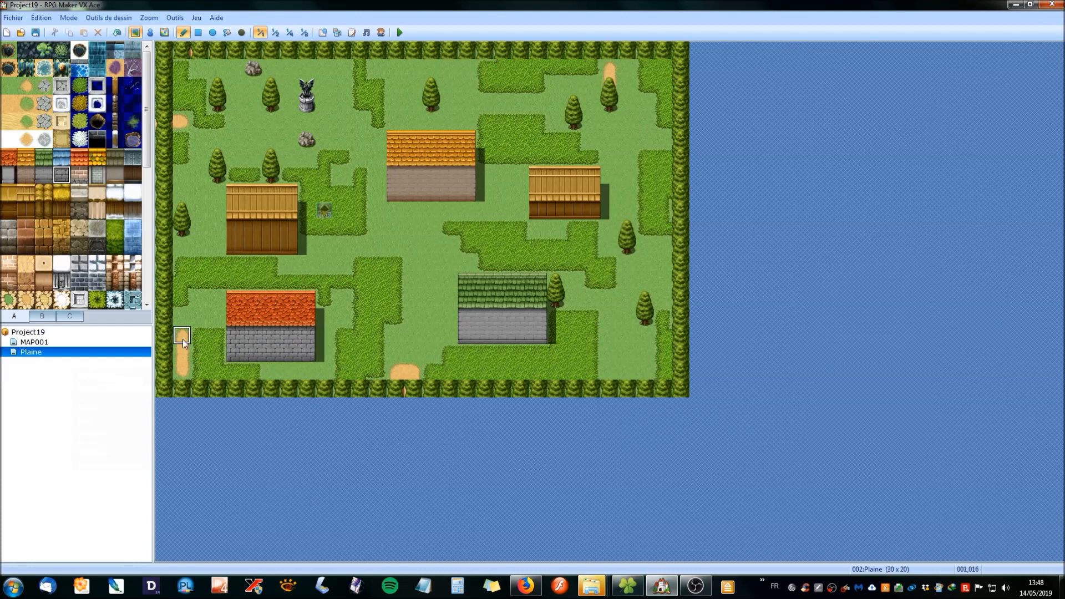
# Step: Build a wooden house four tiles wide in the map's northeast with a yellow log roof and matching log walls
pyautogui.click(41, 194)
pyautogui.moveTo(519, 103)
pyautogui.mouseDown()
pyautogui.moveTo(504, 90)
pyautogui.moveTo(540, 105)
pyautogui.moveTo(552, 91)
pyautogui.moveTo(560, 105)
pyautogui.mouseUp()
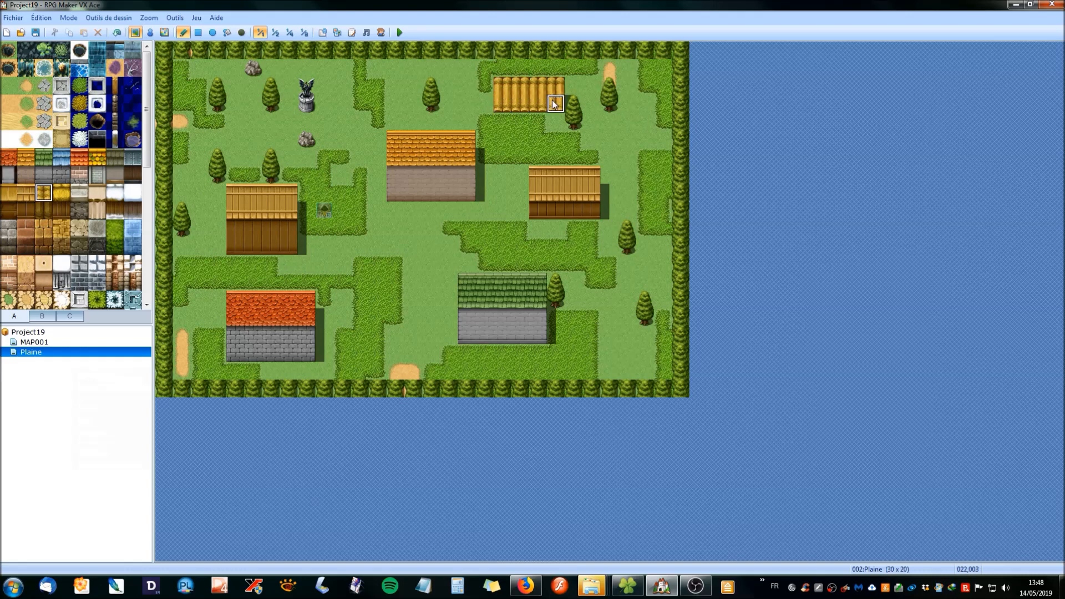
pyautogui.click(43, 211)
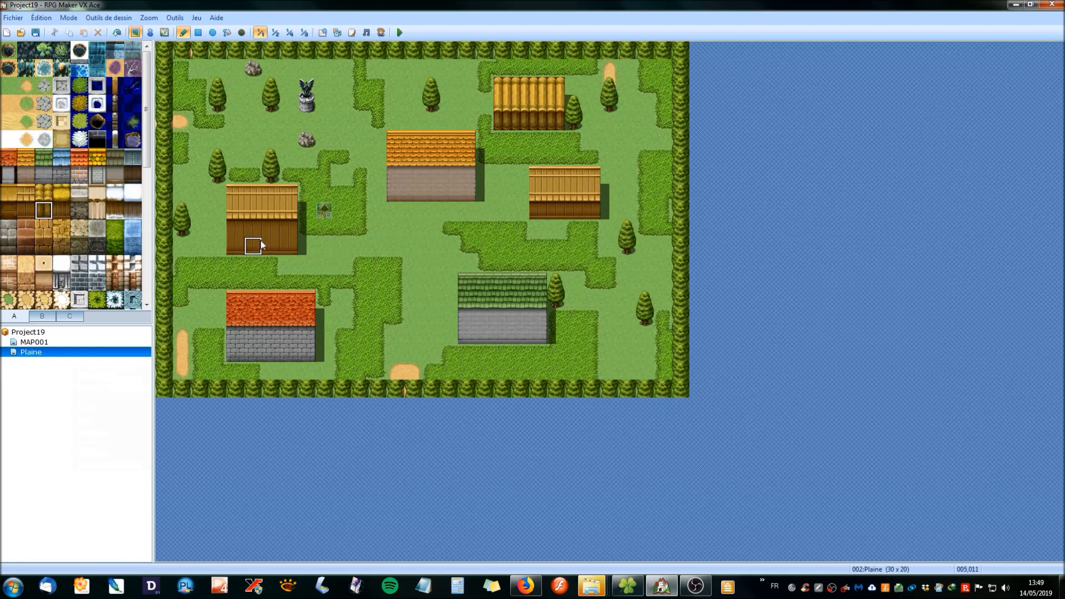
# Step: Add a black doorway at the base of the front wall of each of the six houses
pyautogui.click(47, 315)
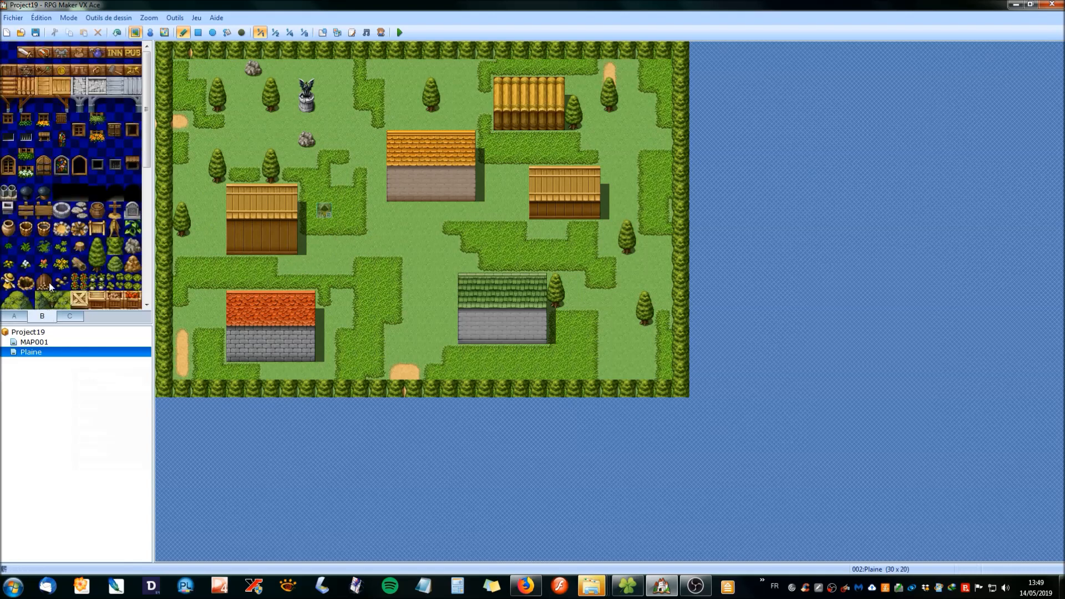
pyautogui.click(96, 193)
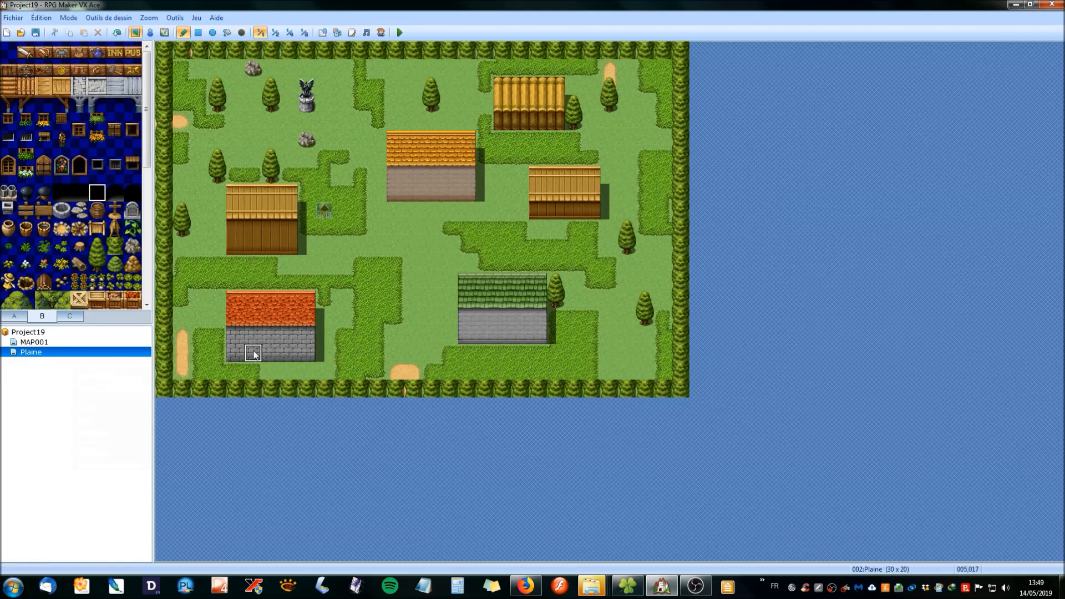
pyautogui.click(271, 354)
pyautogui.click(253, 247)
pyautogui.click(431, 193)
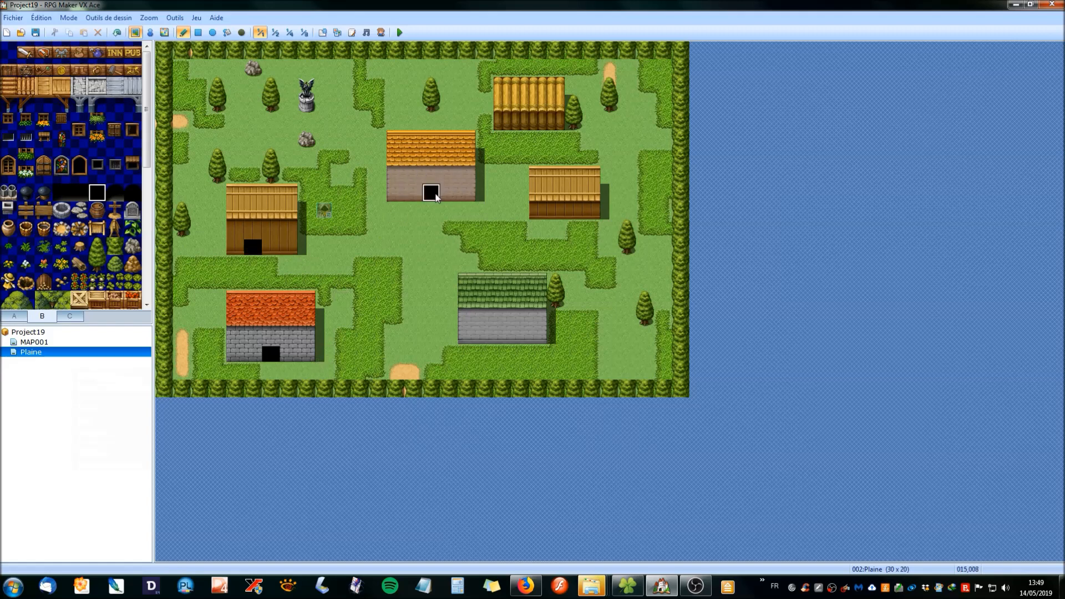
pyautogui.click(505, 334)
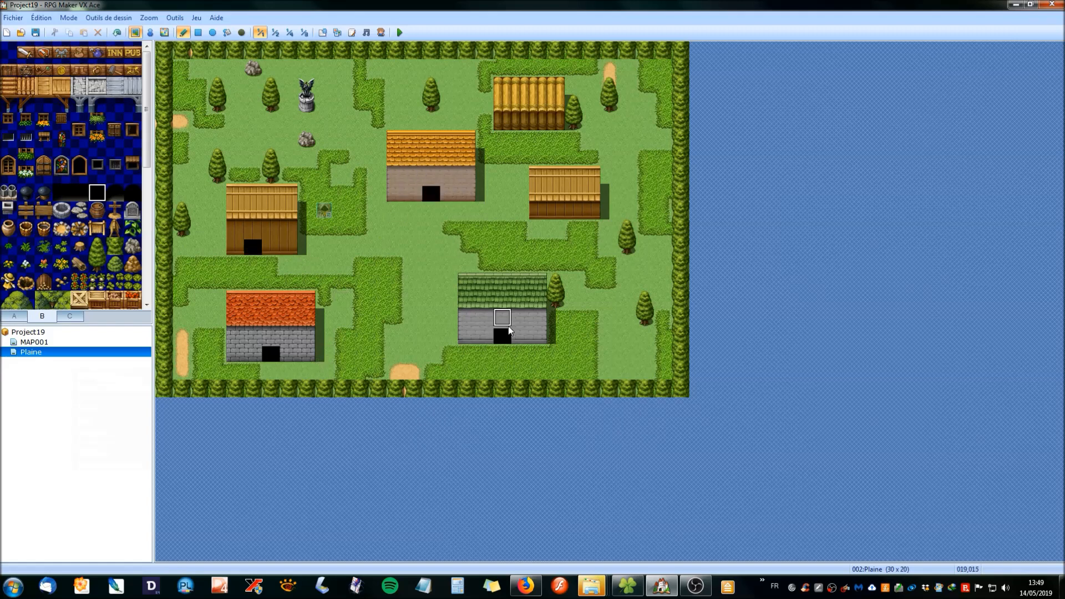
pyautogui.click(556, 211)
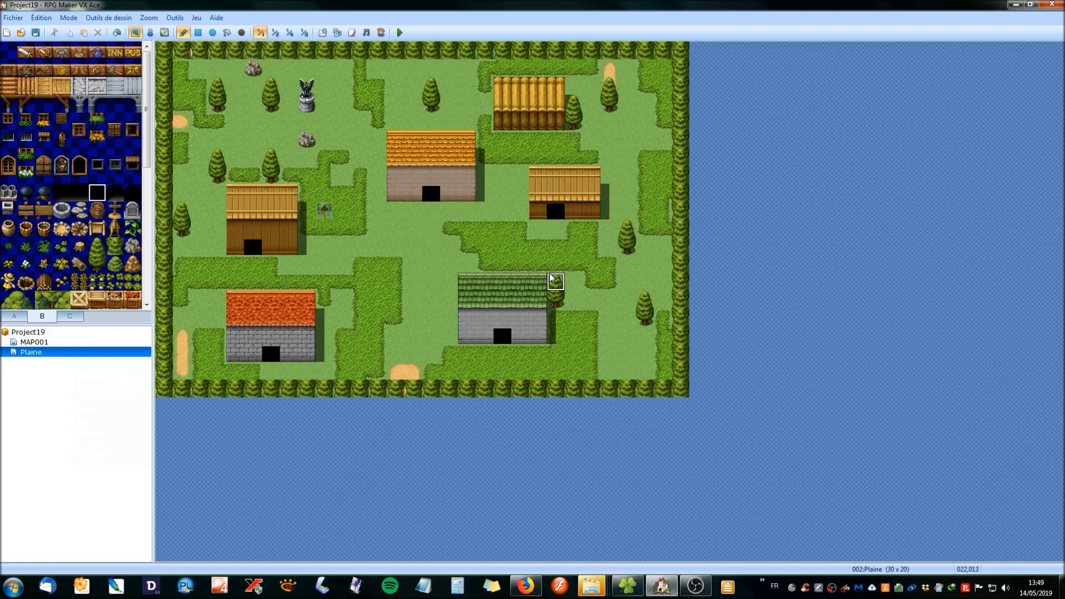
pyautogui.click(519, 124)
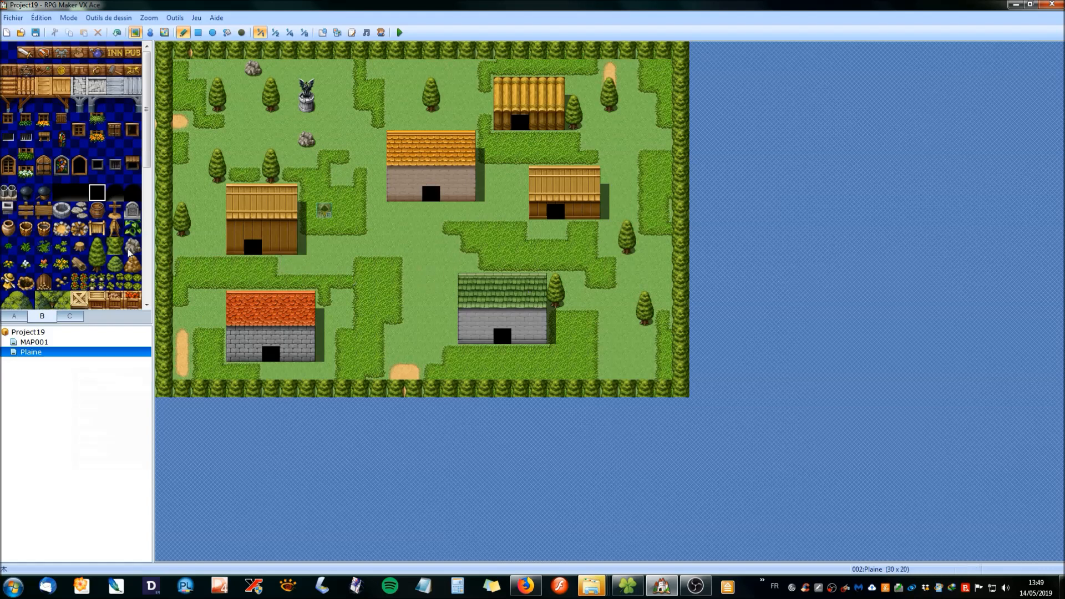
# Step: Place a stone chimney at the upper east corner of the roof of all six houses
pyautogui.click(44, 193)
pyautogui.click(9, 209)
pyautogui.click(288, 192)
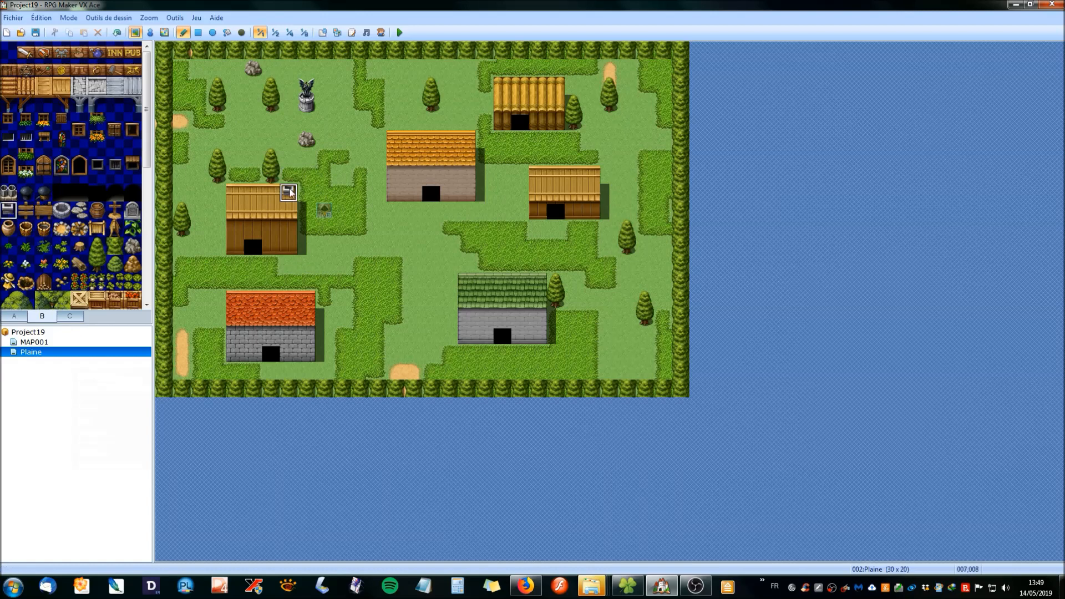
pyautogui.click(537, 282)
pyautogui.click(591, 172)
pyautogui.click(556, 86)
pyautogui.click(307, 300)
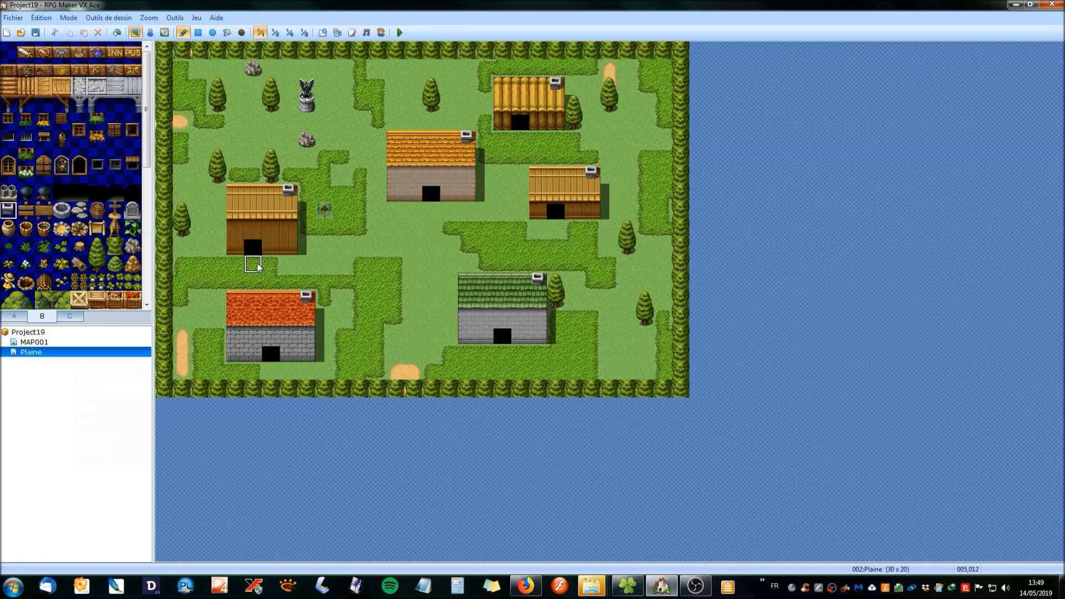
# Step: Plant two-tile conifers in the village centre, northwest of the statue area and beside the red-roofed house
pyautogui.click(79, 228)
pyautogui.click(97, 210)
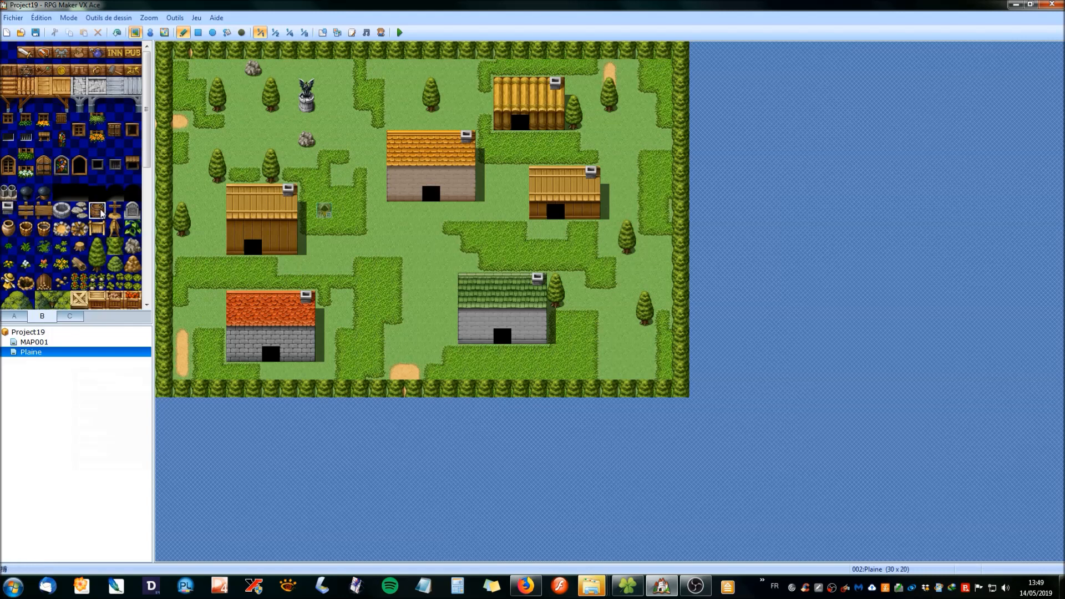
pyautogui.click(14, 318)
pyautogui.click(43, 317)
pyautogui.moveTo(96, 247); pyautogui.dragTo(102, 261)
pyautogui.click(431, 264)
pyautogui.click(396, 228)
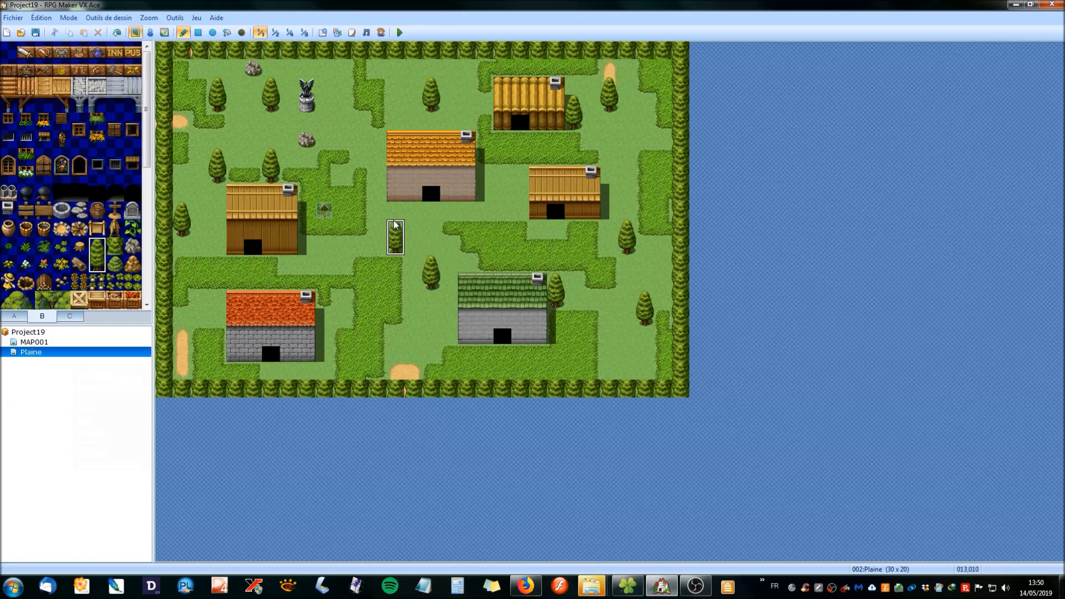
pyautogui.click(198, 311)
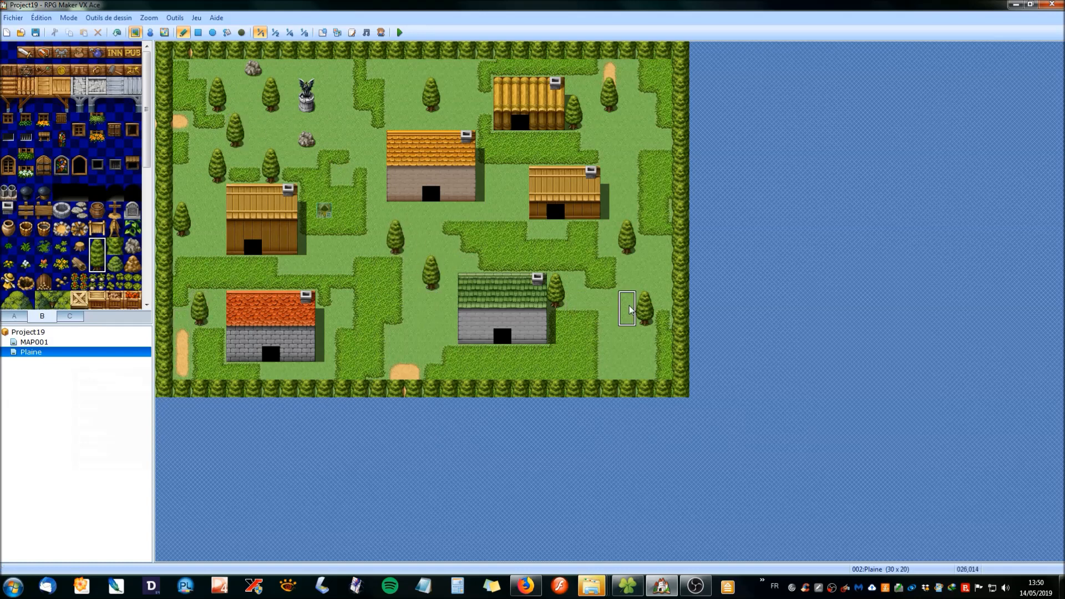
# Step: Plant more conifers in the southeast and northeast, above the orange-roofed house and east of the statue
pyautogui.click(608, 310)
pyautogui.click(626, 333)
pyautogui.click(645, 120)
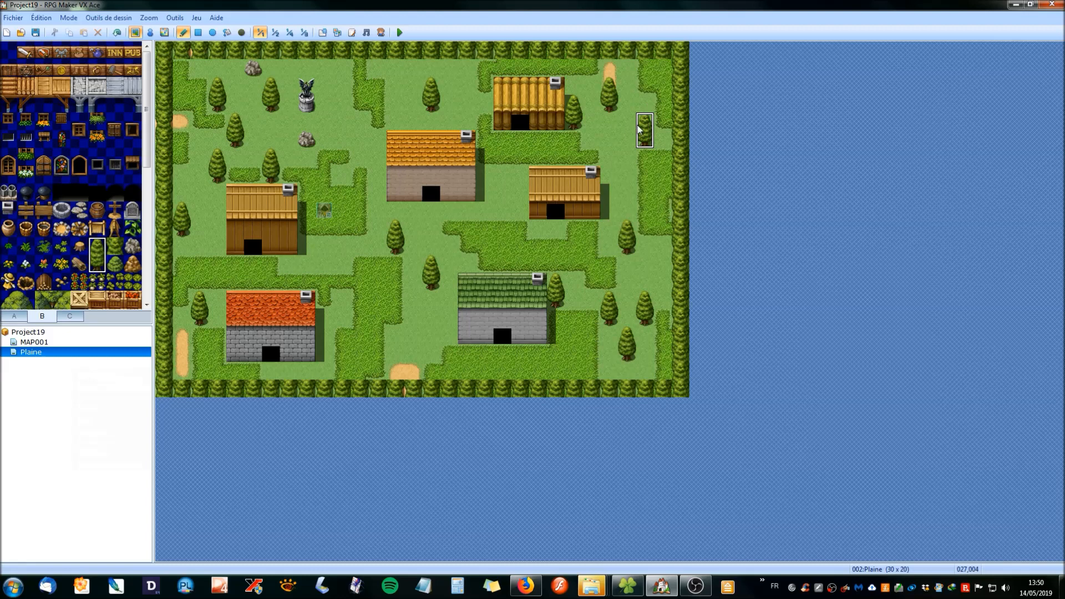
pyautogui.click(624, 140)
pyautogui.click(399, 83)
pyautogui.click(343, 107)
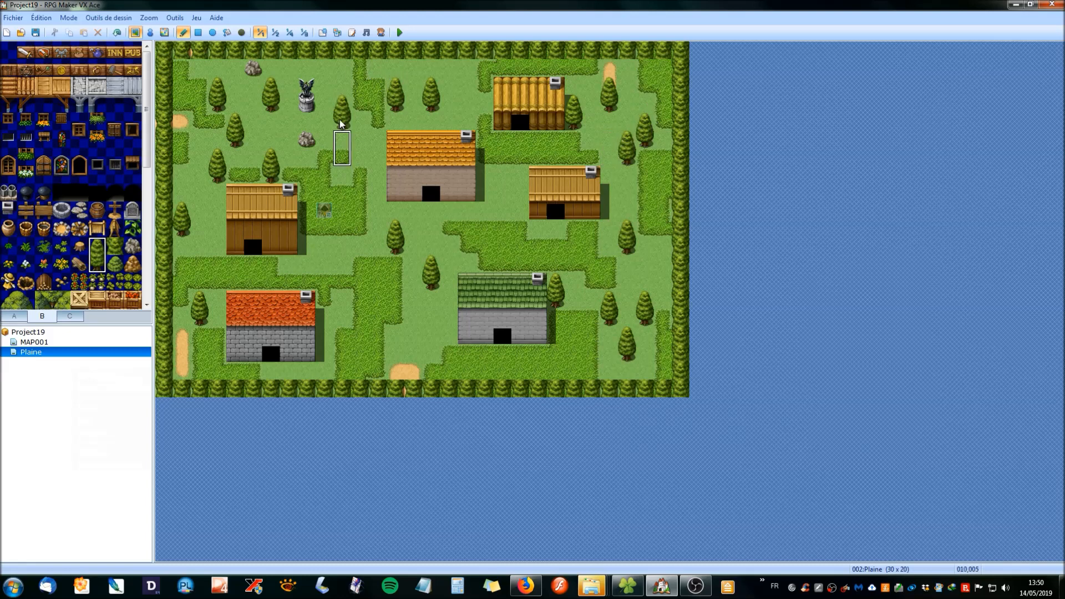
# Step: Plant further conifers around the western wooden house, along the central path, at the north edge and in the southwest corner
pyautogui.click(200, 179)
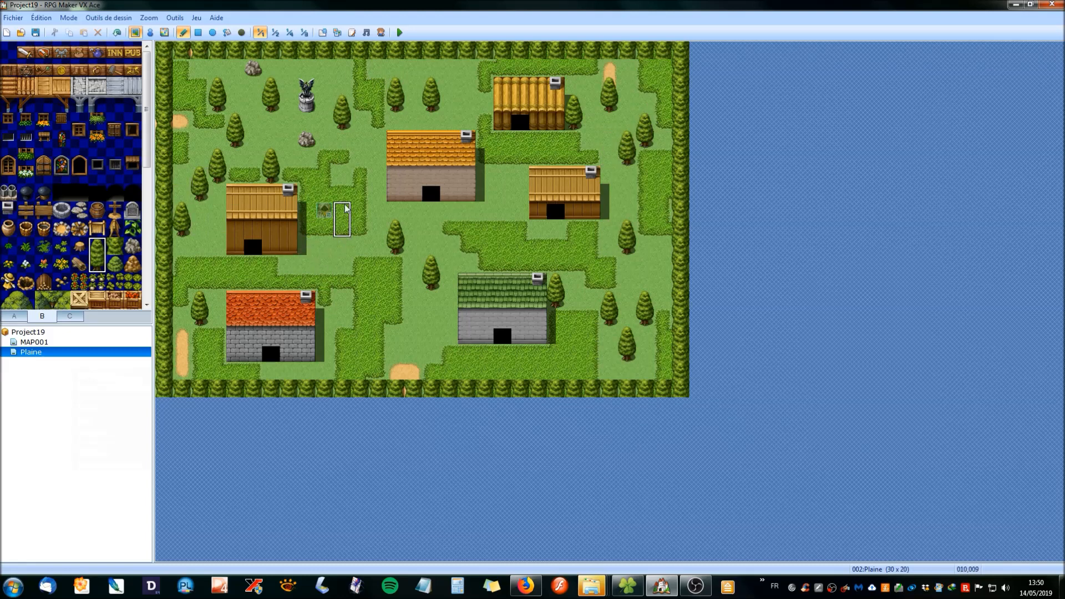
pyautogui.click(361, 228)
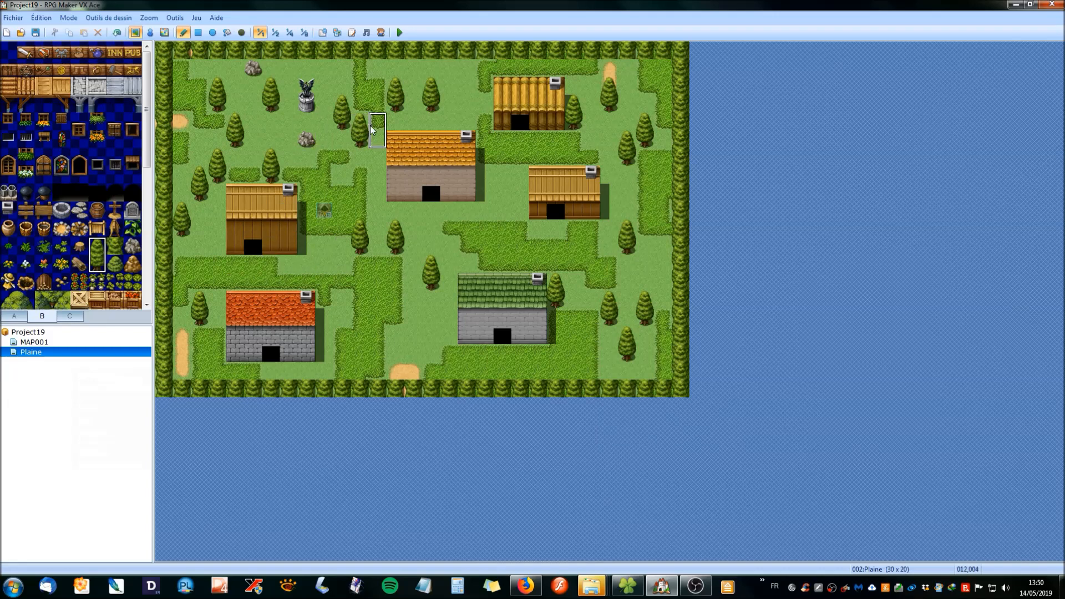
pyautogui.click(326, 265)
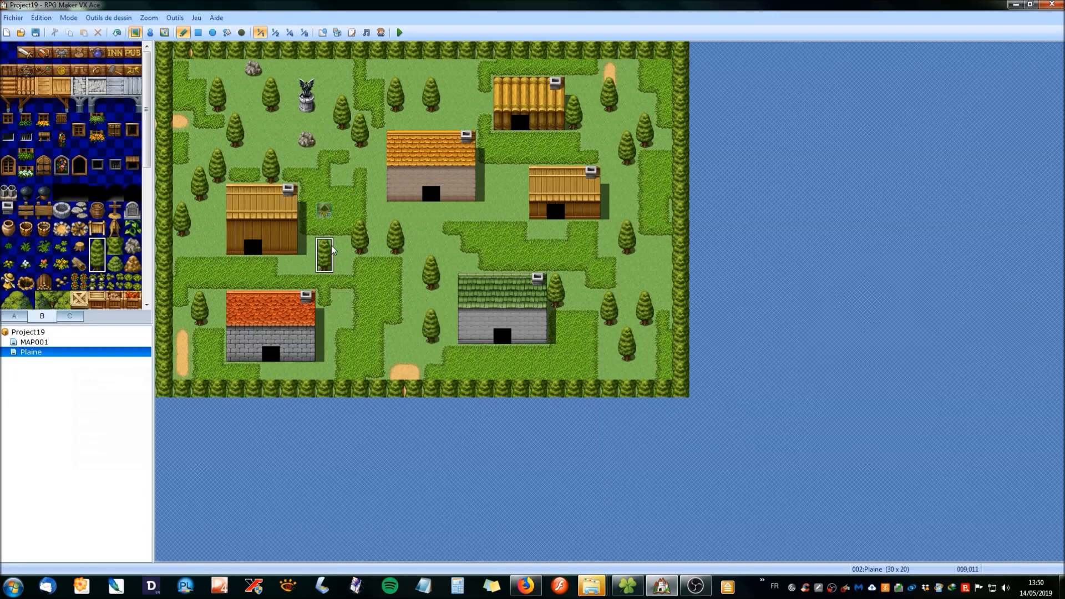
pyautogui.click(183, 336)
pyautogui.click(359, 67)
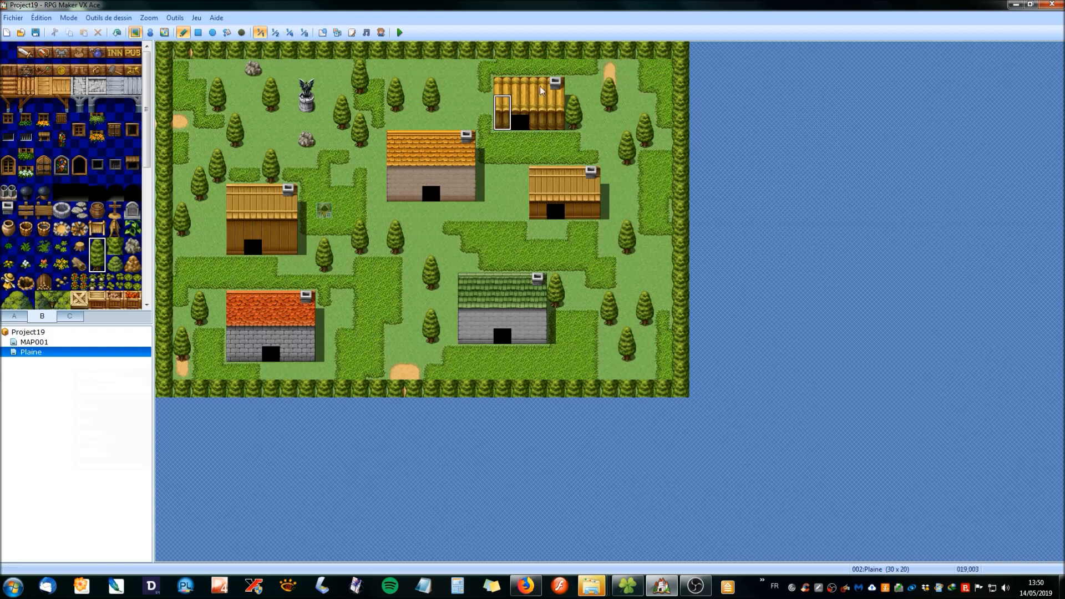
# Step: Paint a row of tree-base tiles just inside the northern border to complete the forest edge across the map
pyautogui.click(98, 266)
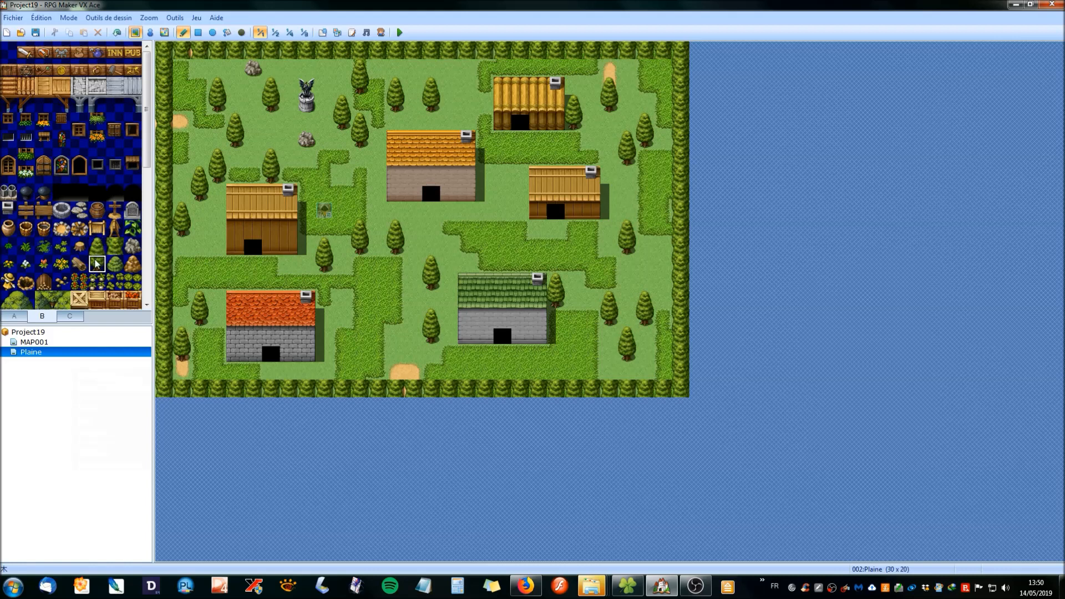
pyautogui.click(181, 67)
pyautogui.click(200, 68)
pyautogui.moveTo(217, 70); pyautogui.dragTo(656, 65)
pyautogui.click(656, 66)
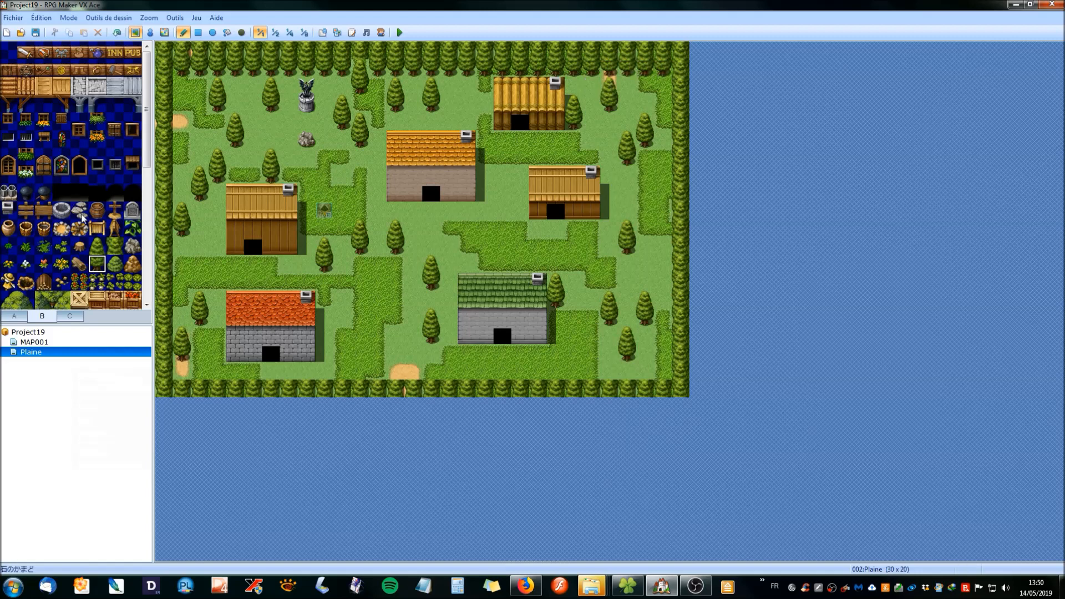
# Step: Paint a row of treetops just inside the southern border, leaving a gap in front of the red-roofed house
pyautogui.click(97, 246)
pyautogui.moveTo(182, 370); pyautogui.dragTo(302, 384)
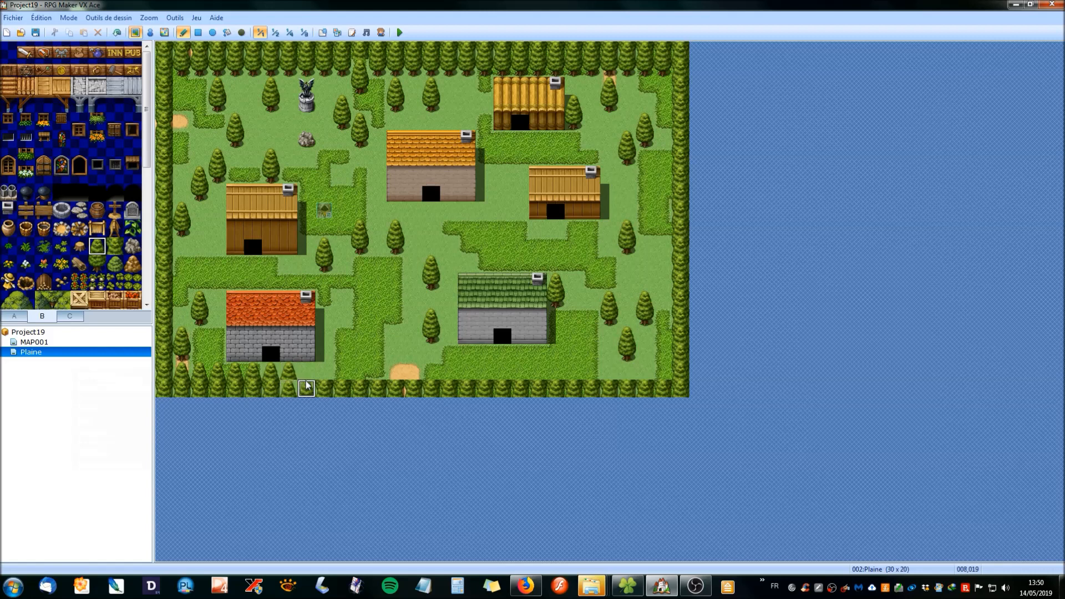
pyautogui.hotkey('ctrl', 'z')
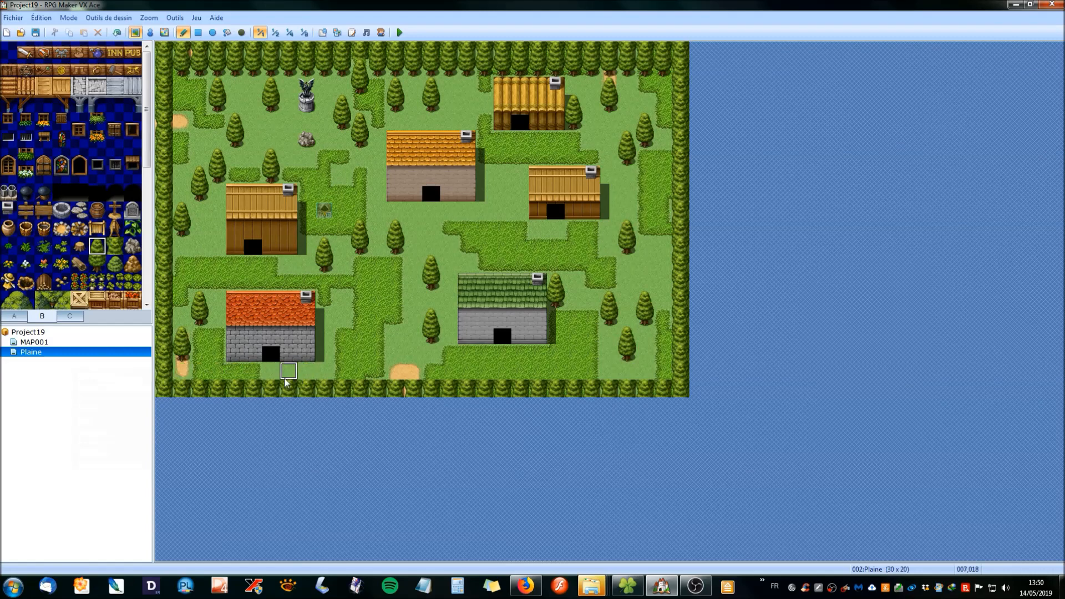
pyautogui.click(198, 371)
pyautogui.moveTo(191, 374); pyautogui.dragTo(186, 373)
pyautogui.moveTo(318, 376); pyautogui.dragTo(357, 372)
pyautogui.moveTo(295, 364)
pyautogui.mouseDown()
pyautogui.moveTo(242, 371)
pyautogui.moveTo(308, 371)
pyautogui.mouseUp()
pyautogui.hotkey('ctrl', 'z')
pyautogui.moveTo(384, 364); pyautogui.dragTo(413, 372)
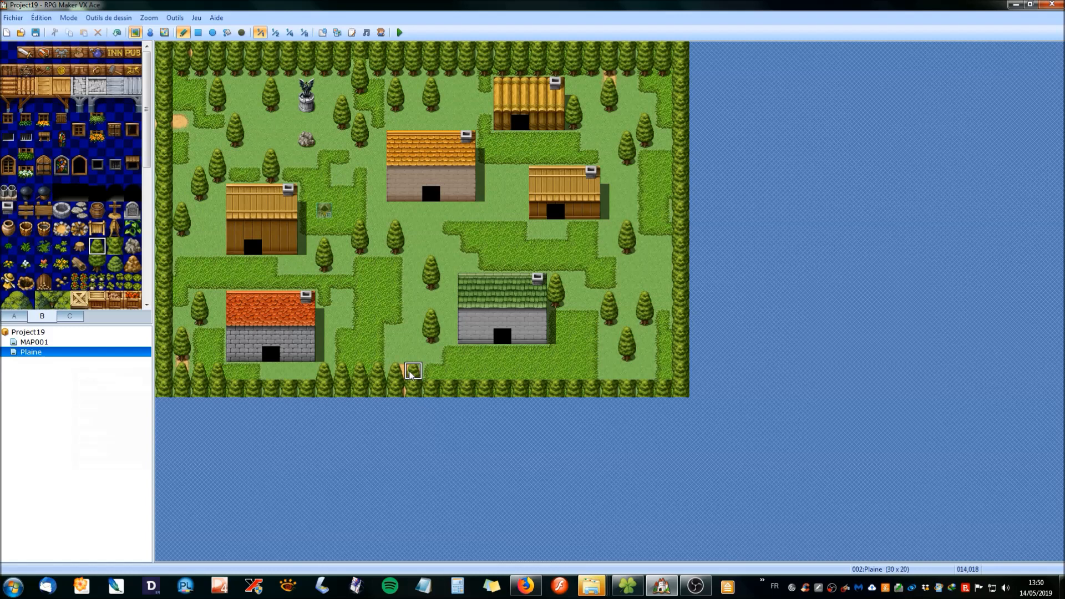
pyautogui.moveTo(658, 372); pyautogui.dragTo(626, 372)
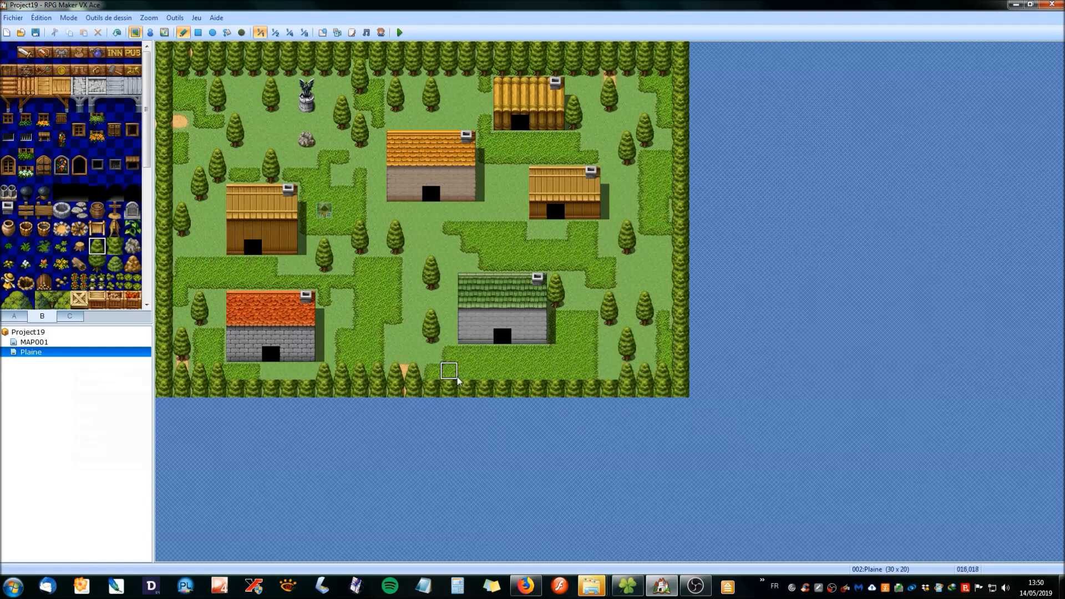
pyautogui.moveTo(433, 374); pyautogui.dragTo(609, 373)
# Step: Replace the southern border trees in front of the red-roofed house with tall grass
pyautogui.click(13, 316)
pyautogui.click(79, 86)
pyautogui.moveTo(241, 393); pyautogui.dragTo(311, 388)
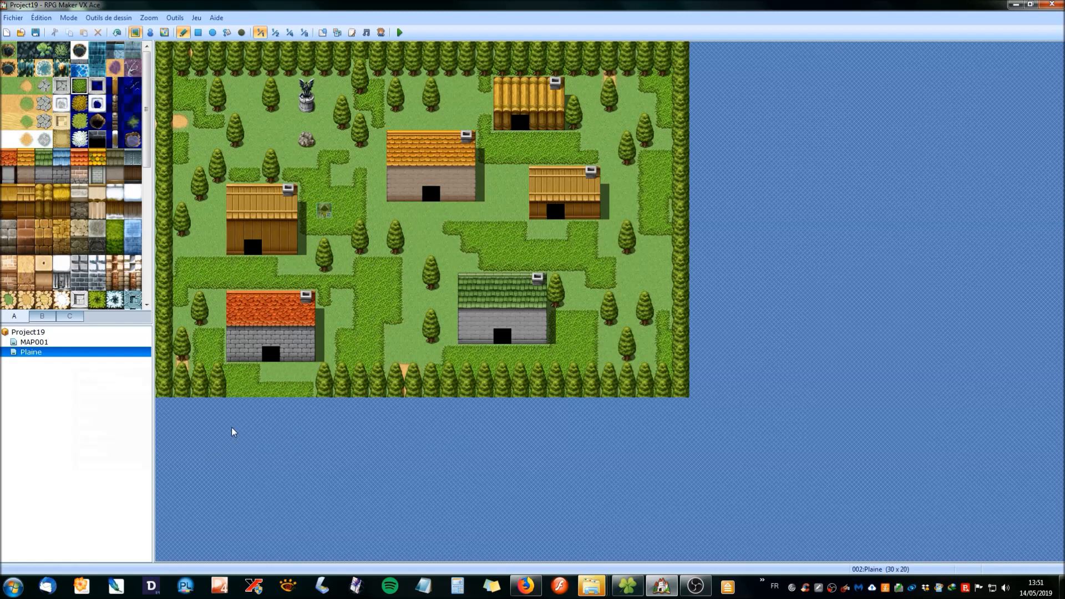
# Step: Fill the grassy gap in the bottom border row below the red-roofed house with treetops
pyautogui.click(49, 316)
pyautogui.moveTo(97, 246); pyautogui.dragTo(97, 265)
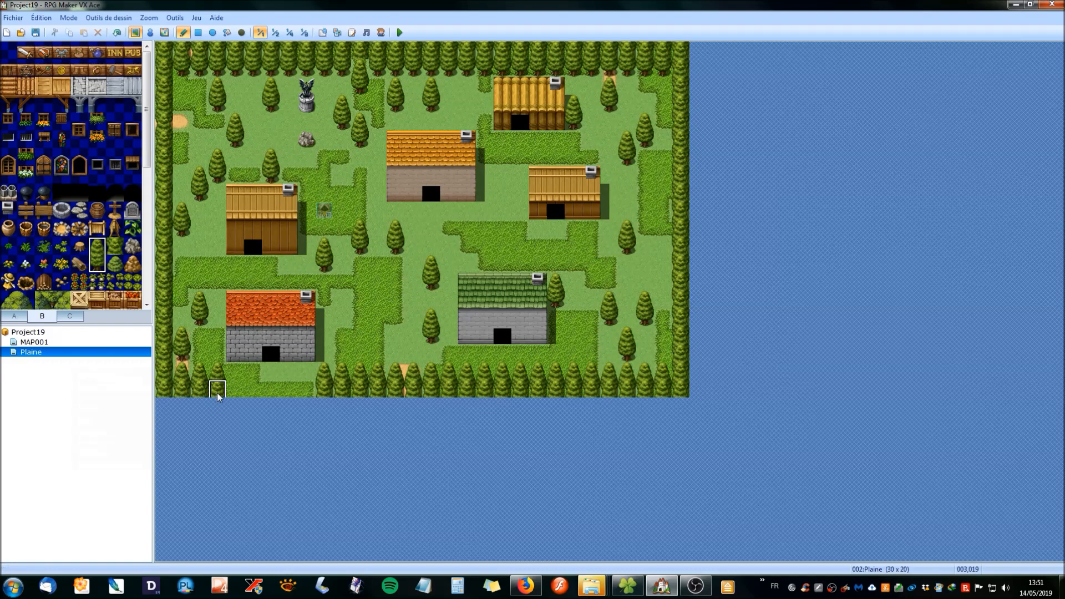
pyautogui.moveTo(231, 394); pyautogui.dragTo(267, 393)
pyautogui.click(307, 393)
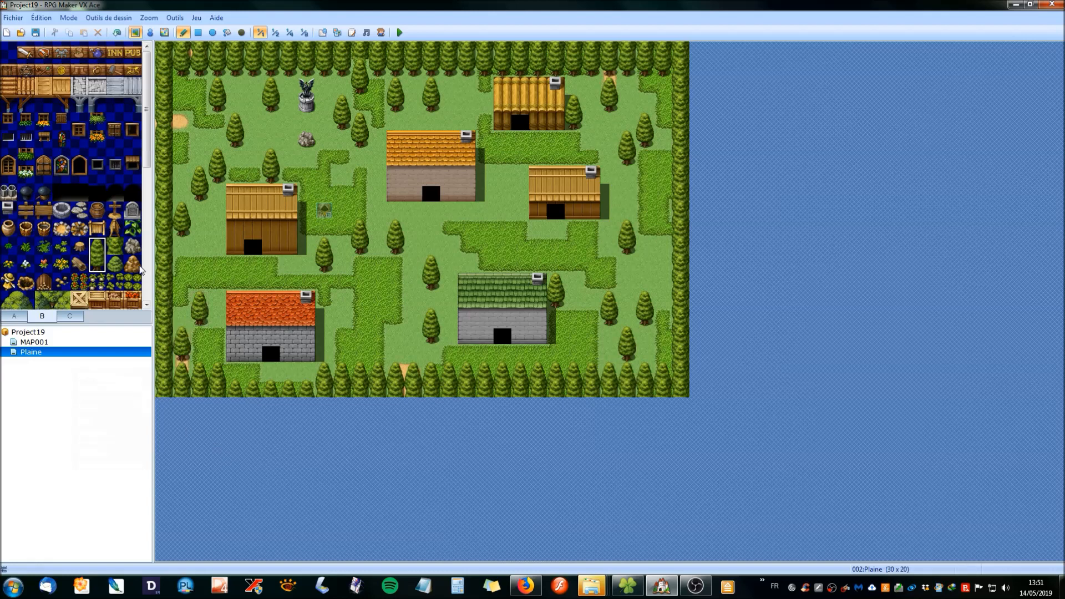
# Step: Paint clumps of overlapping conifer tiles on the grass in the east, south-centre, west and beside the green-roofed house
pyautogui.click(115, 246)
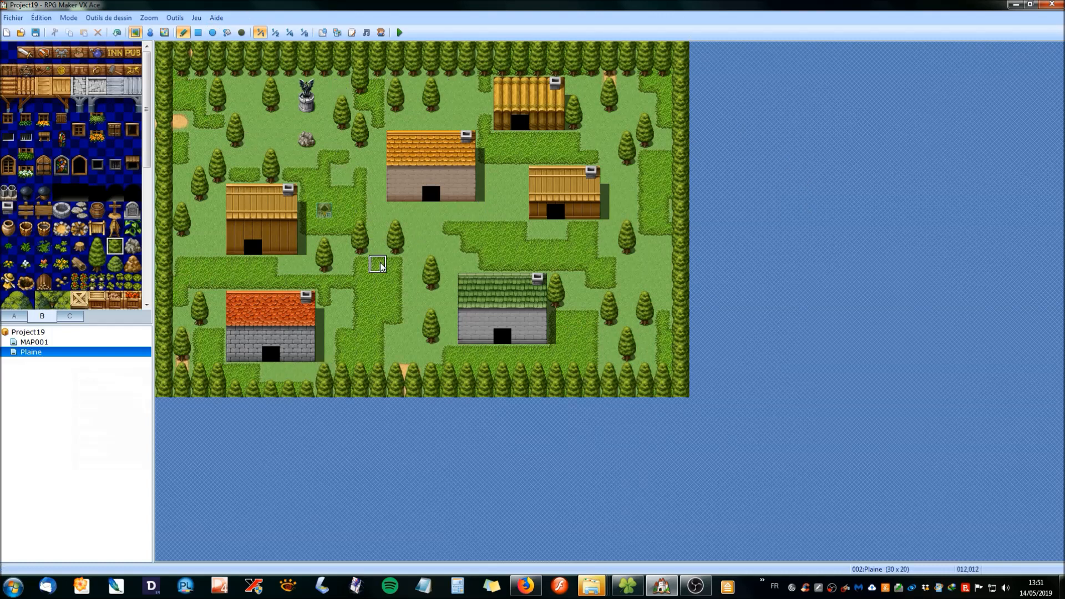
pyautogui.moveTo(590, 254); pyautogui.dragTo(590, 262)
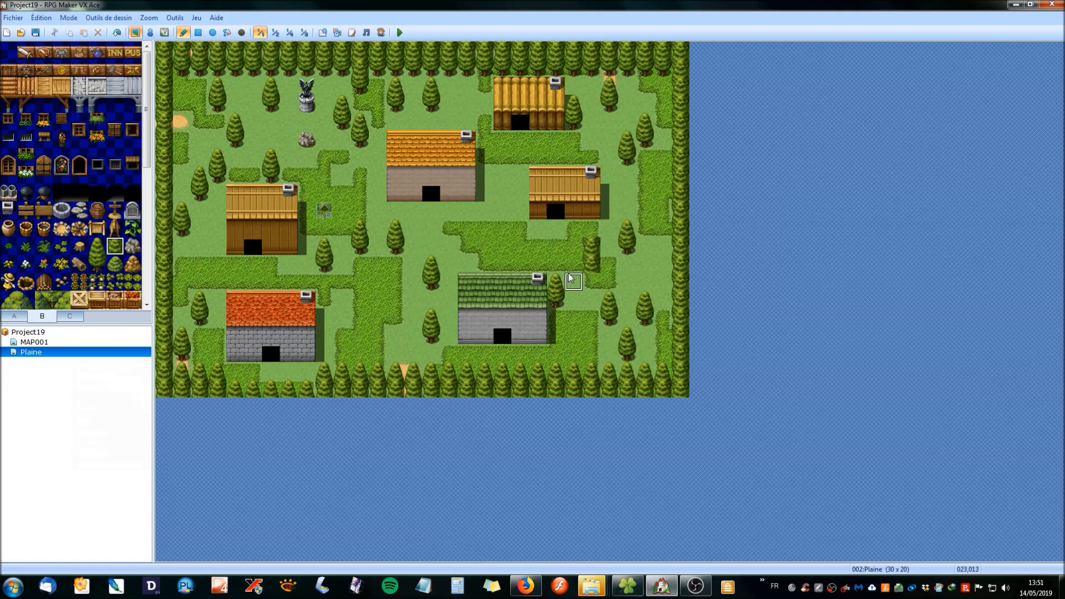
pyautogui.moveTo(379, 316); pyautogui.dragTo(362, 292)
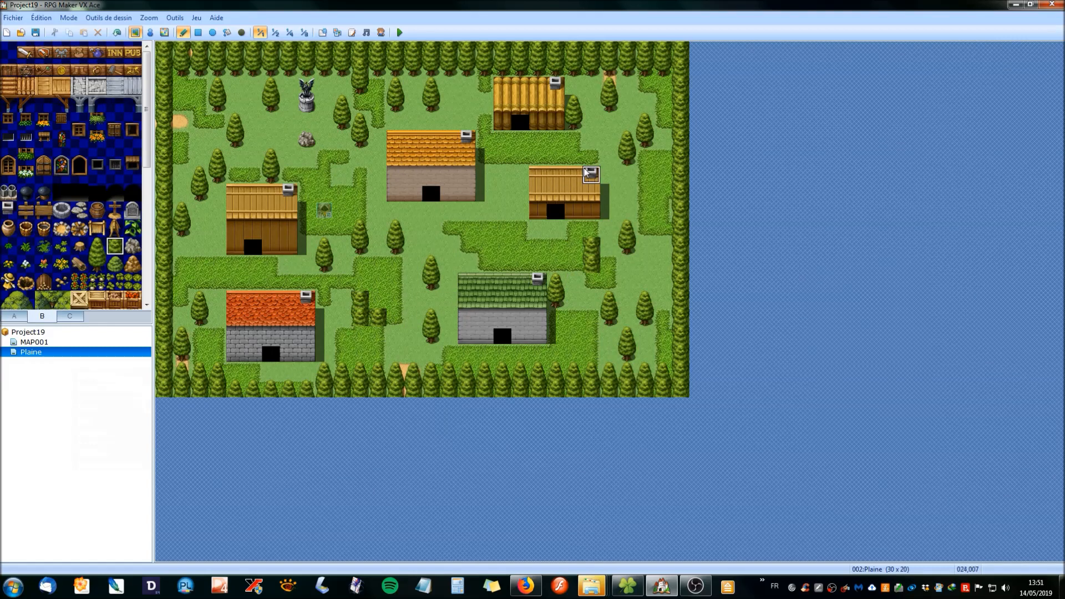
pyautogui.moveTo(645, 175); pyautogui.dragTo(646, 139)
pyautogui.moveTo(342, 177); pyautogui.dragTo(341, 158)
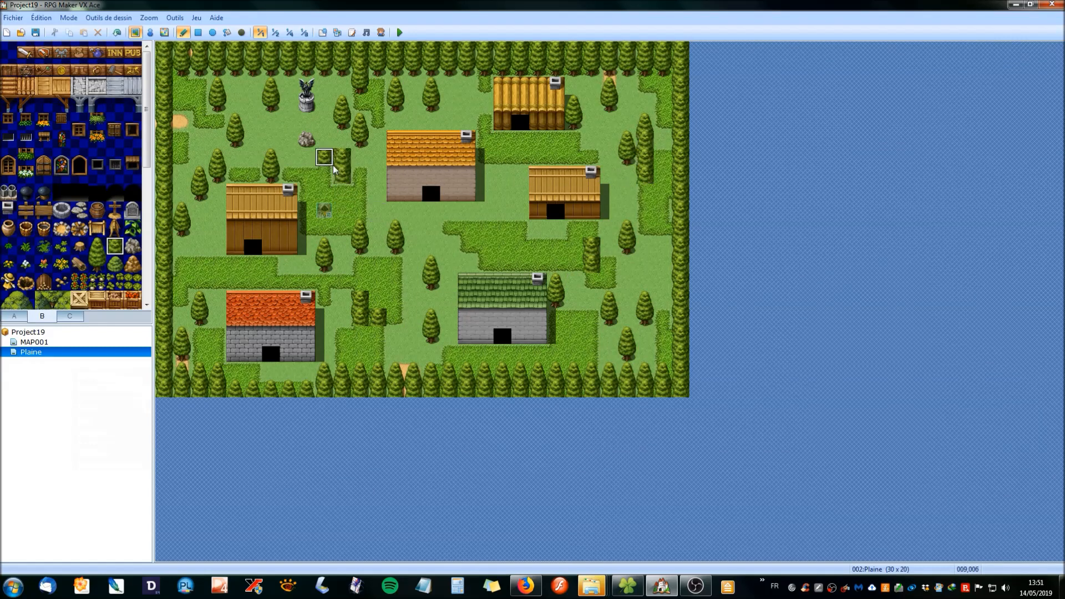
pyautogui.moveTo(200, 140); pyautogui.dragTo(199, 122)
pyautogui.moveTo(182, 254); pyautogui.dragTo(201, 299)
pyautogui.moveTo(395, 282); pyautogui.dragTo(429, 282)
# Step: Complete the western conifer columns with treetop and trunk tiles, and paint trunk bases beneath the south-centre clumps
pyautogui.click(97, 246)
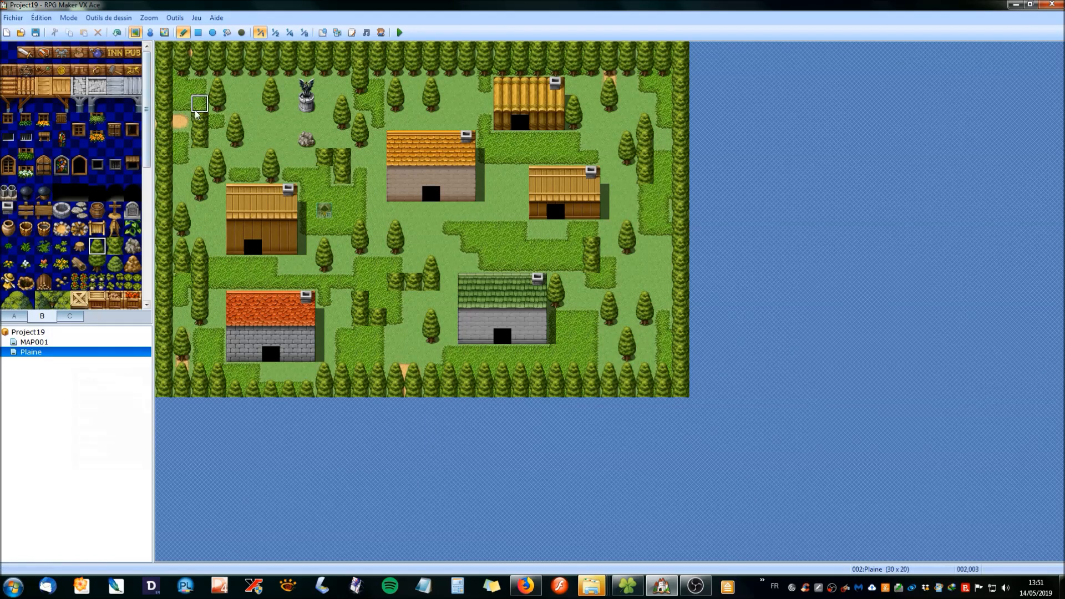
pyautogui.click(97, 265)
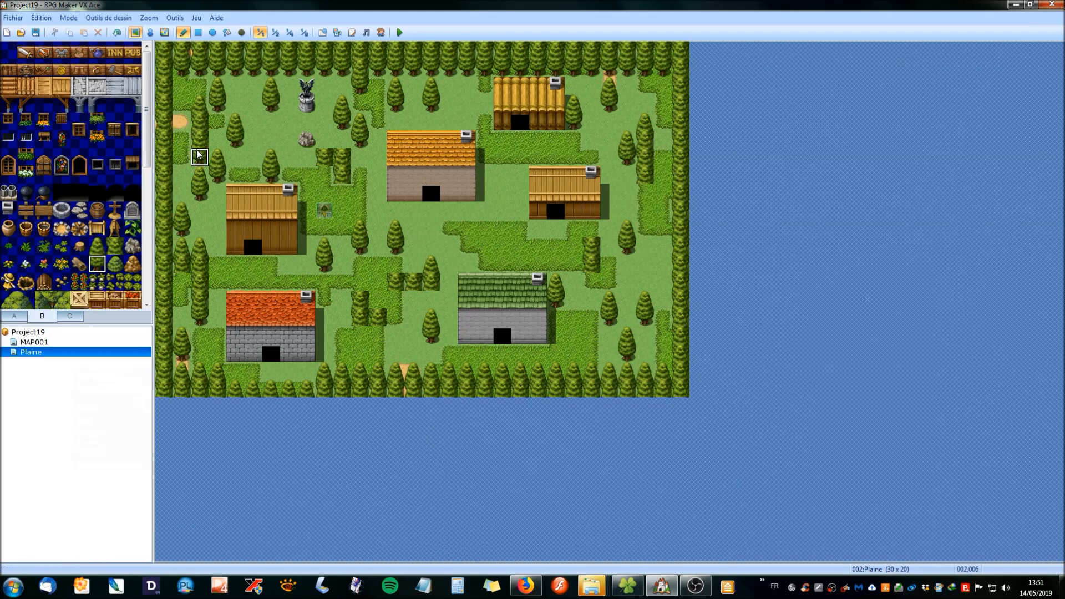
pyautogui.click(361, 335)
pyautogui.click(379, 335)
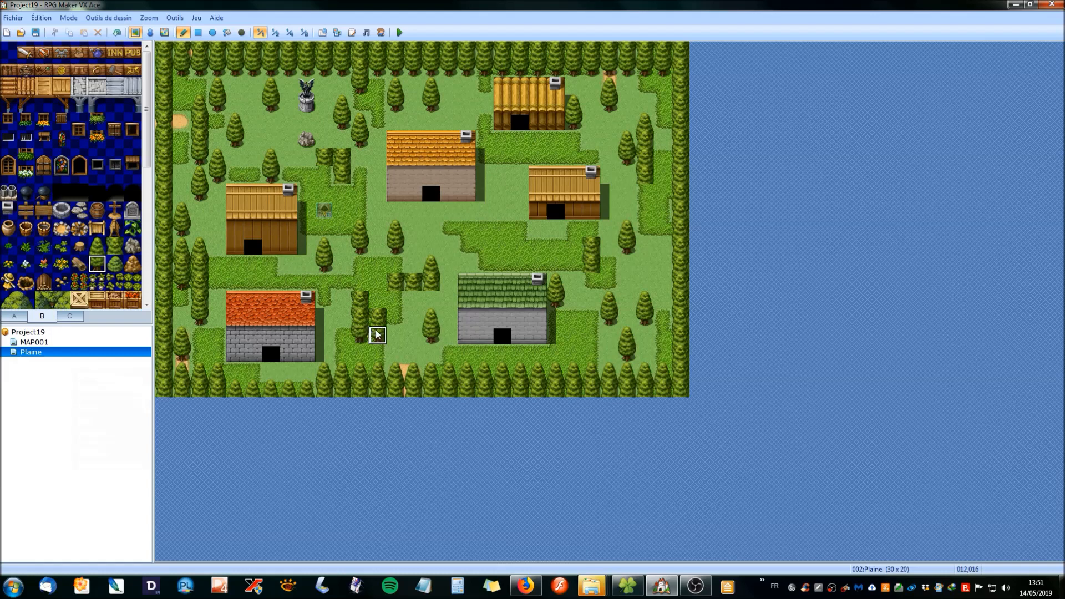
pyautogui.moveTo(402, 296); pyautogui.dragTo(417, 297)
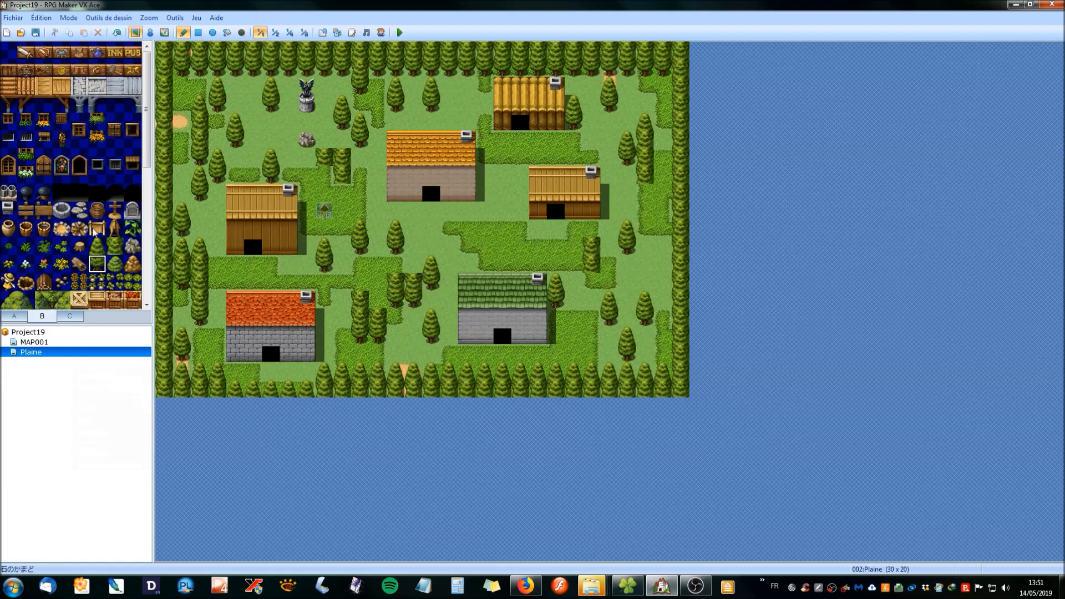
# Step: Add treetops to the south-centre conifer clumps, and complete the two eastern clumps with the missing top and trunk tiles
pyautogui.click(97, 246)
pyautogui.click(360, 281)
pyautogui.click(378, 299)
pyautogui.click(396, 264)
pyautogui.click(413, 264)
pyautogui.click(591, 230)
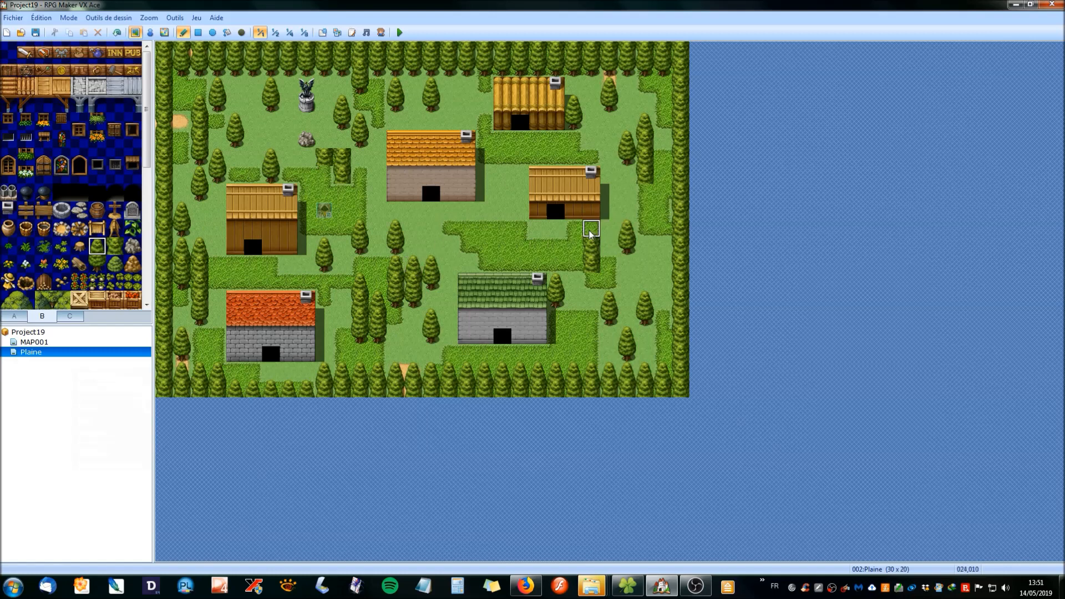
pyautogui.click(97, 265)
pyautogui.click(591, 282)
pyautogui.click(644, 193)
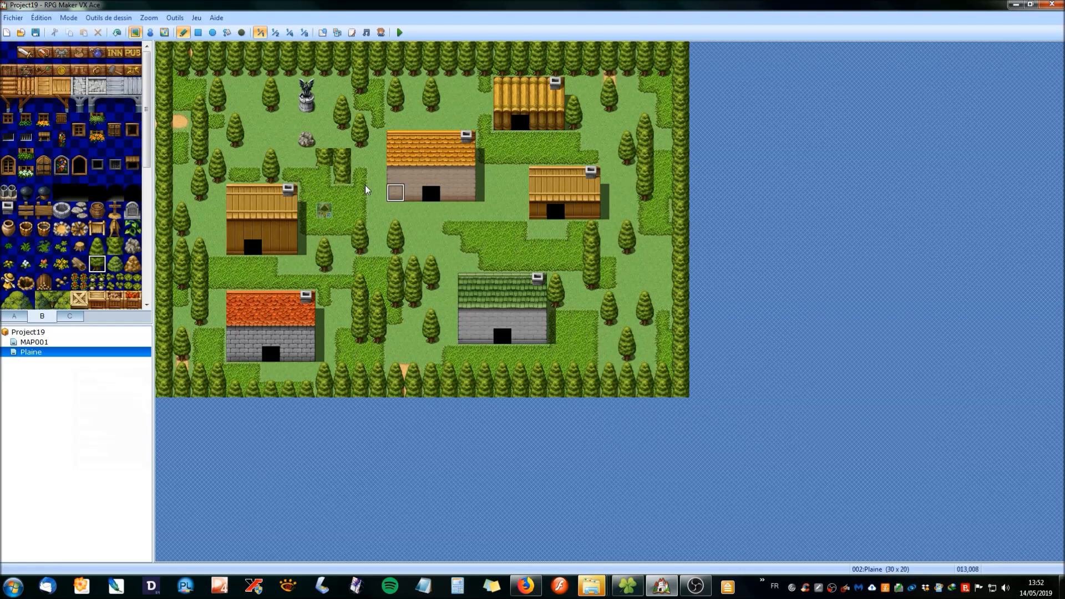
# Step: Paint a dirt path from the southern border up past the green-roofed house and across to the eastern brown house
pyautogui.click(15, 316)
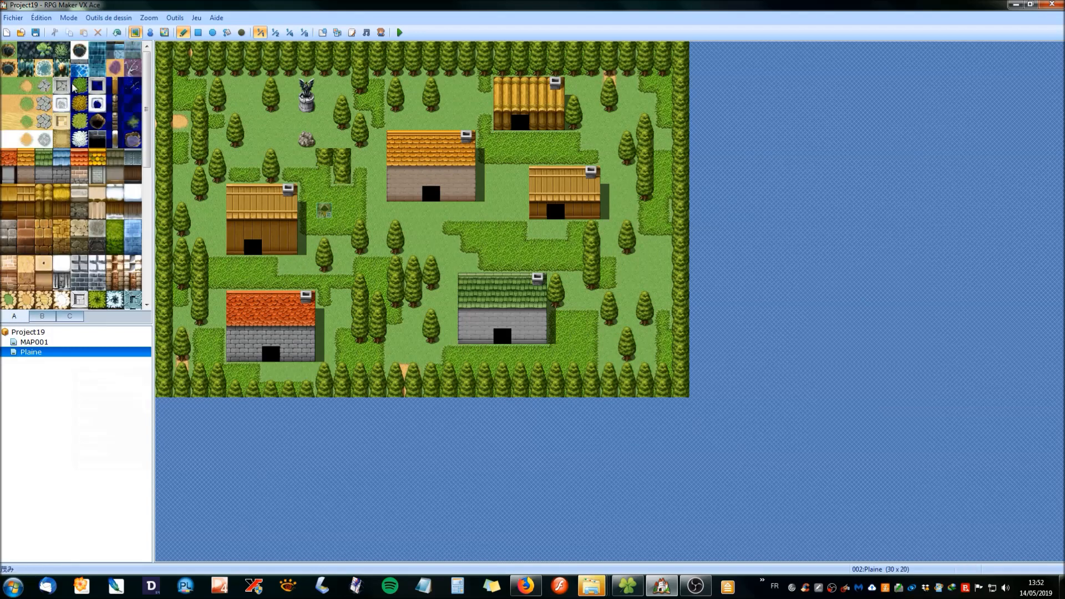
pyautogui.click(26, 85)
pyautogui.click(395, 372)
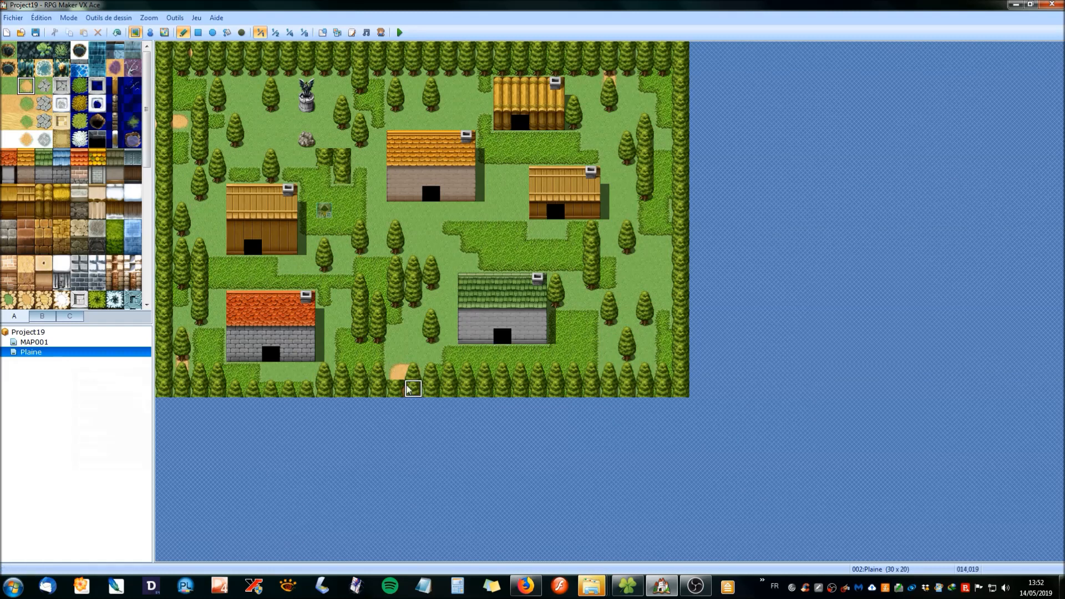
pyautogui.moveTo(415, 350)
pyautogui.mouseDown()
pyautogui.moveTo(448, 261)
pyautogui.moveTo(512, 235)
pyautogui.mouseUp()
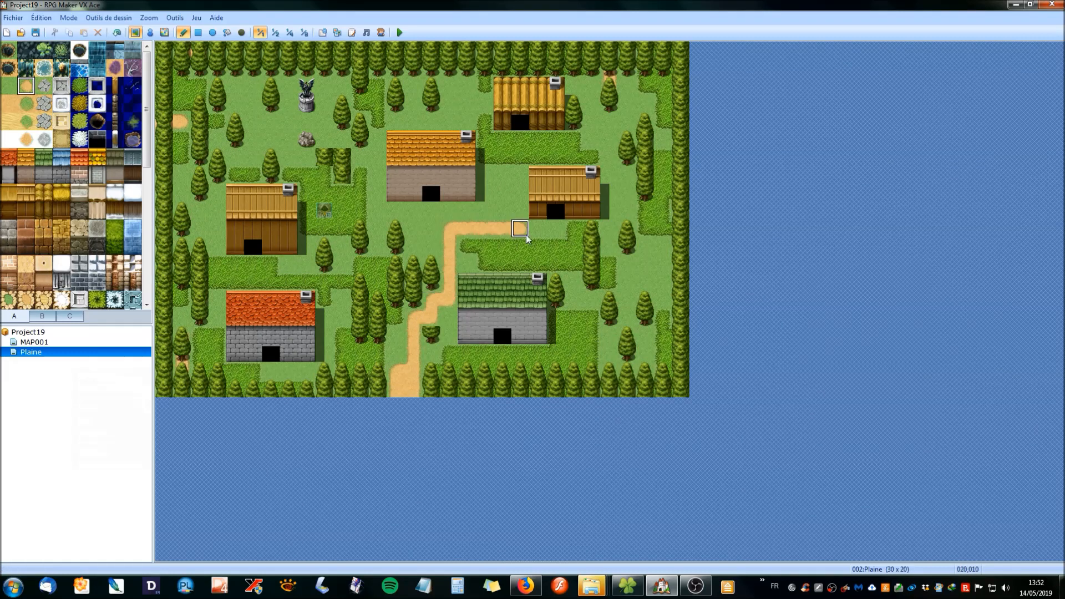
# Step: Extend the dirt path west around the western brown house to the north, and east to the north-eastern house and eastern clearing
pyautogui.moveTo(461, 209)
pyautogui.mouseDown()
pyautogui.moveTo(325, 211)
pyautogui.moveTo(304, 260)
pyautogui.moveTo(233, 268)
pyautogui.mouseUp()
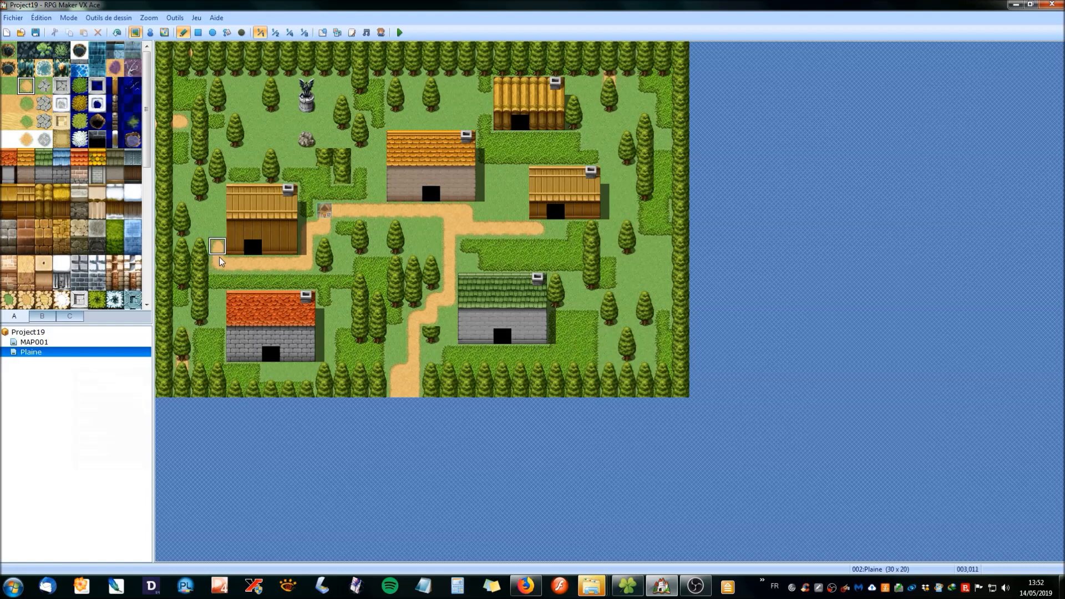
pyautogui.moveTo(243, 157)
pyautogui.mouseDown()
pyautogui.moveTo(259, 129)
pyautogui.moveTo(248, 95)
pyautogui.mouseUp()
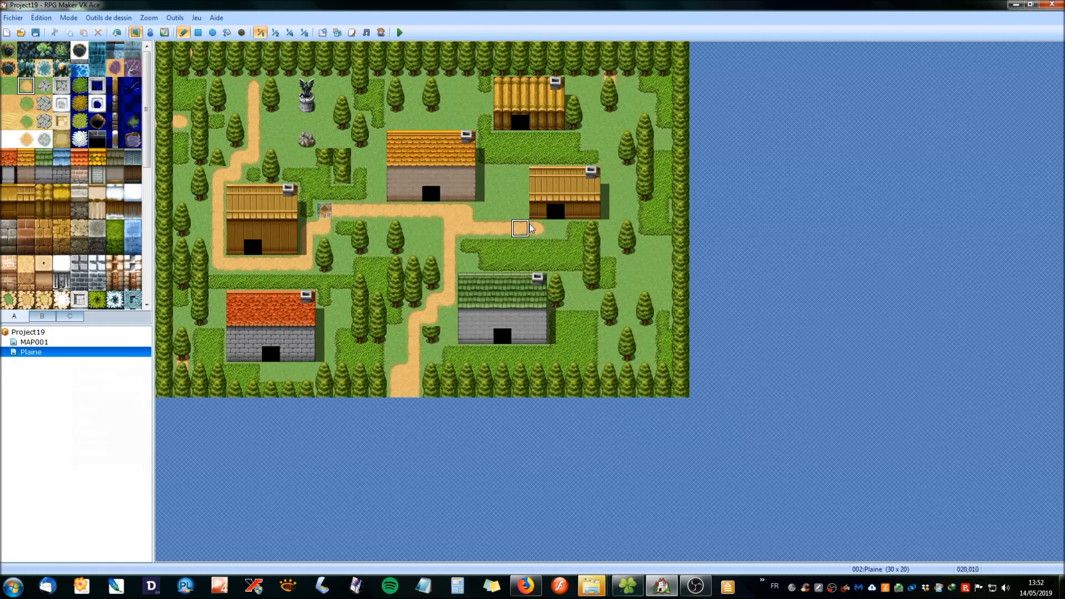
pyautogui.moveTo(520, 145)
pyautogui.mouseDown()
pyautogui.moveTo(518, 216)
pyautogui.moveTo(615, 228)
pyautogui.moveTo(646, 213)
pyautogui.moveTo(662, 286)
pyautogui.mouseUp()
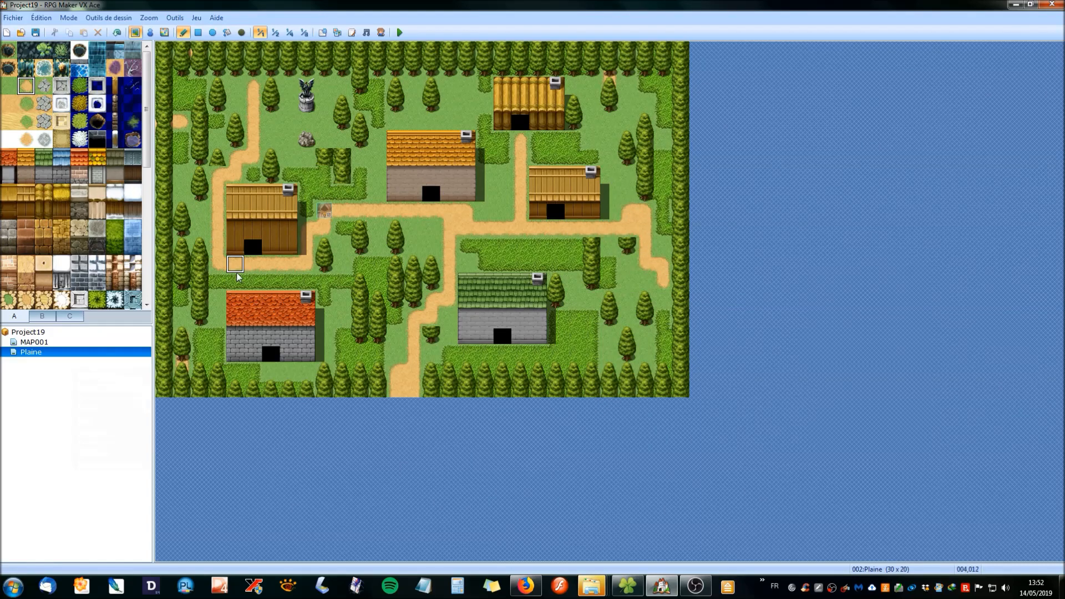
# Step: Restore the conifer top beside the eastern path, and complete the tree clump below the statue with top and trunk tiles
pyautogui.click(45, 320)
pyautogui.click(97, 246)
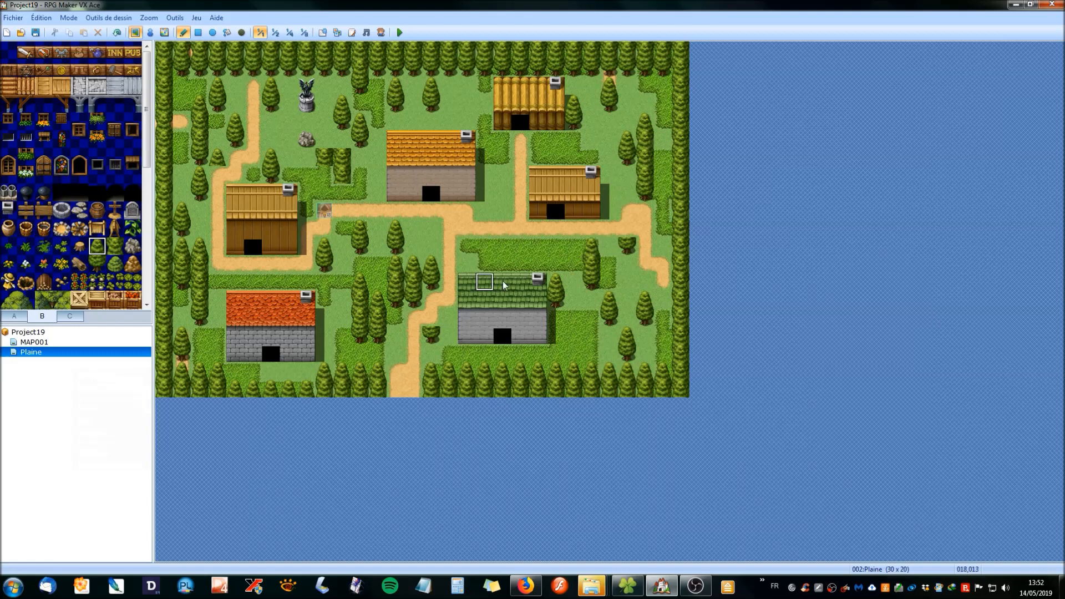
pyautogui.click(624, 232)
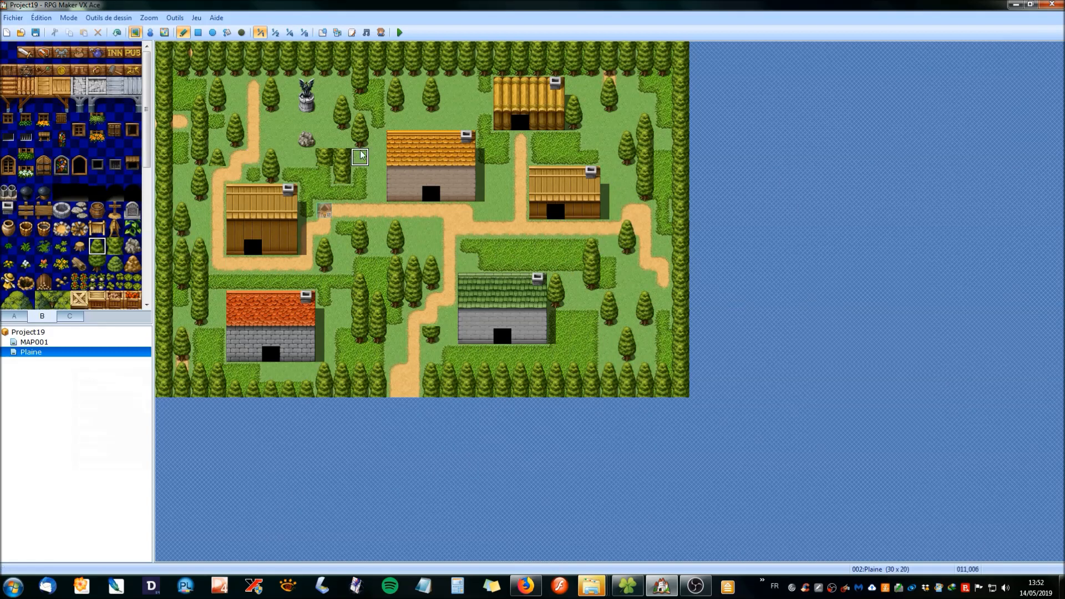
pyautogui.click(331, 140)
pyautogui.click(97, 263)
# Step: Place complete two-tile conifers over the trees cut off by the path in the north-west and beside the green-roofed house
pyautogui.click(217, 161)
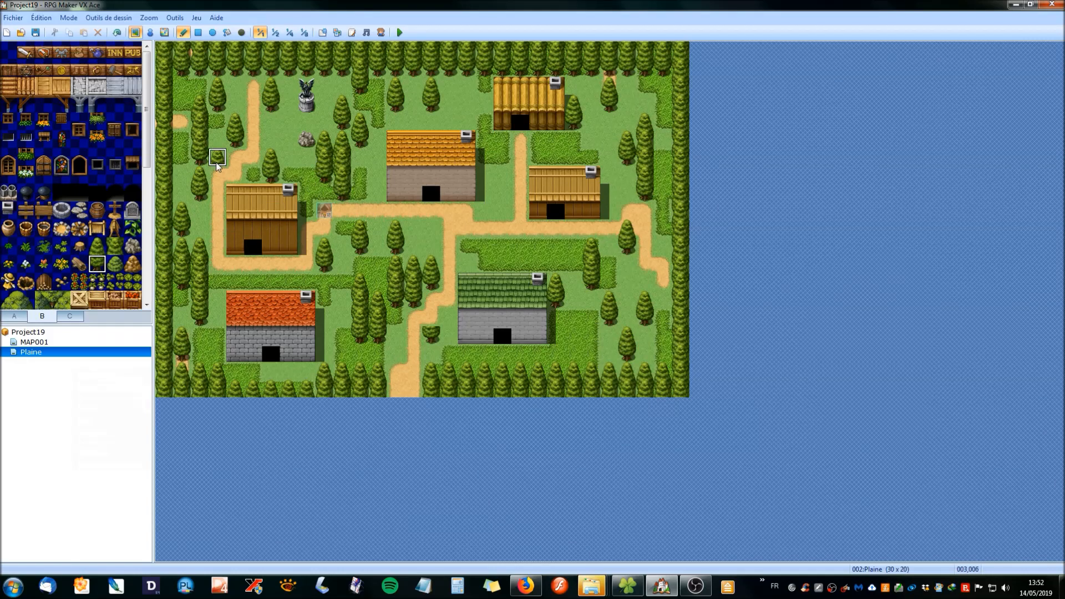
pyautogui.moveTo(97, 247); pyautogui.dragTo(97, 264)
pyautogui.click(217, 152)
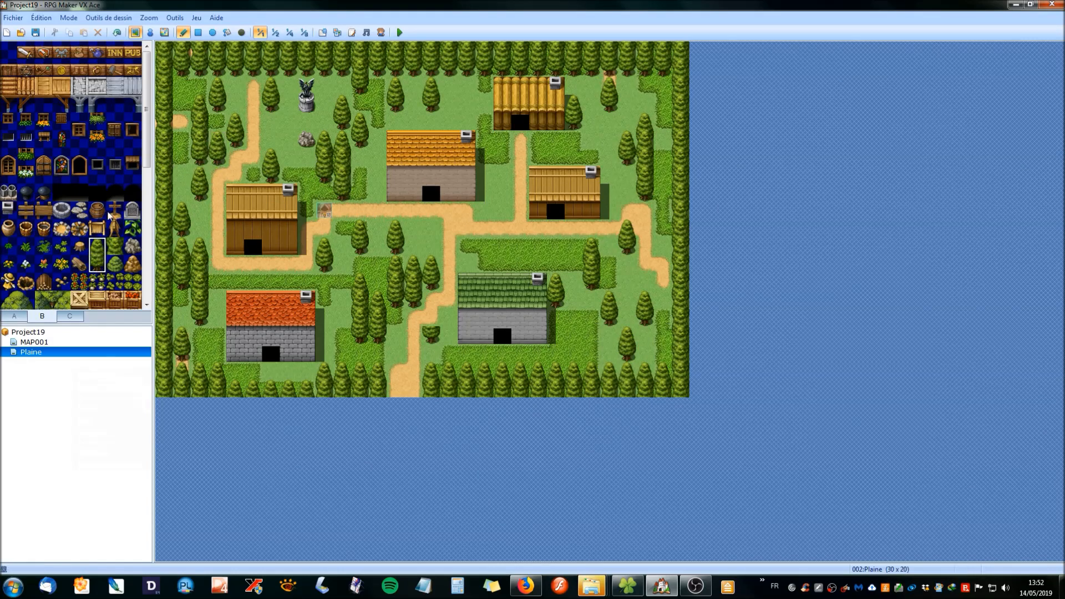
pyautogui.click(432, 326)
pyautogui.click(354, 270)
# Step: Place pairs of the smallest green plant above the orange-roofed and green-roofed houses, in the south-east, and west of the red-roofed house
pyautogui.click(8, 246)
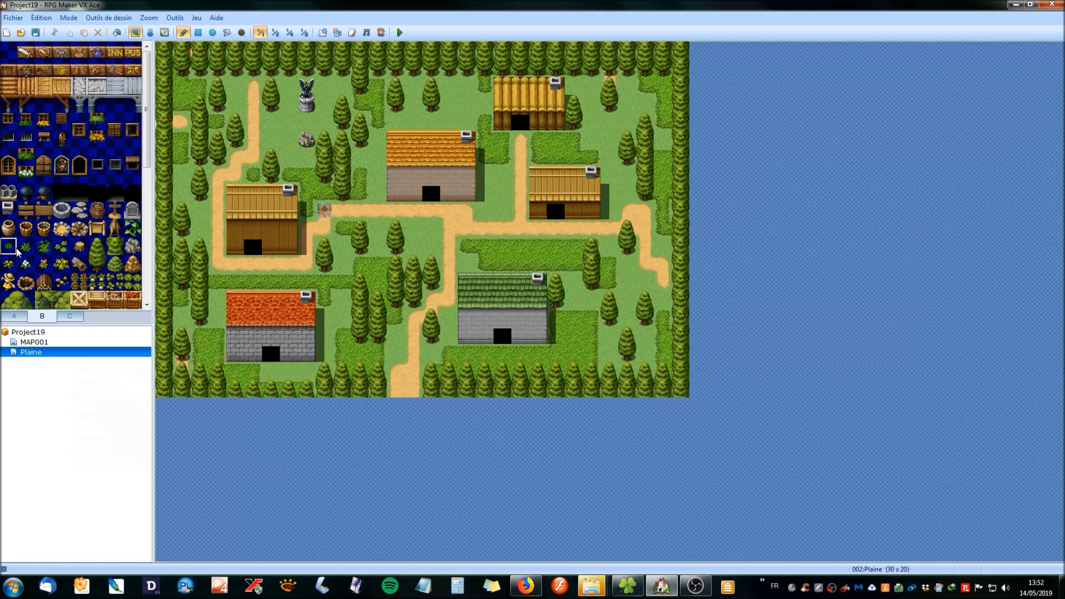
pyautogui.click(413, 103)
pyautogui.click(413, 86)
pyautogui.click(521, 246)
pyautogui.click(539, 246)
pyautogui.click(645, 335)
pyautogui.click(645, 353)
pyautogui.click(217, 299)
pyautogui.click(217, 317)
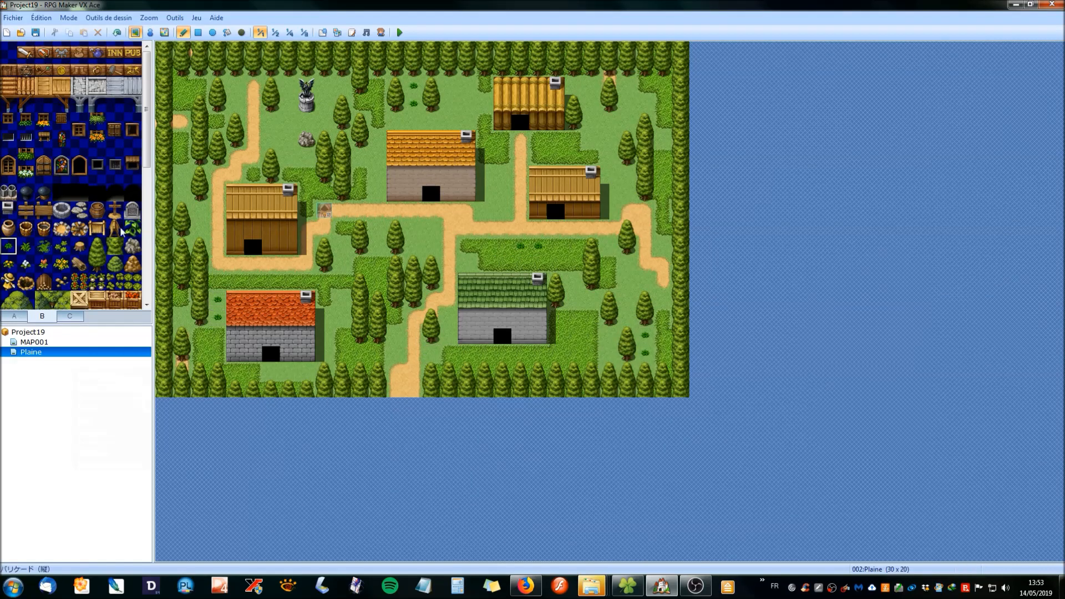
# Step: Place dark leafy plants at the western edge, above the red-roofed house, around the green-roofed house, and beside the eastern trees
pyautogui.click(26, 246)
pyautogui.click(181, 193)
pyautogui.click(182, 175)
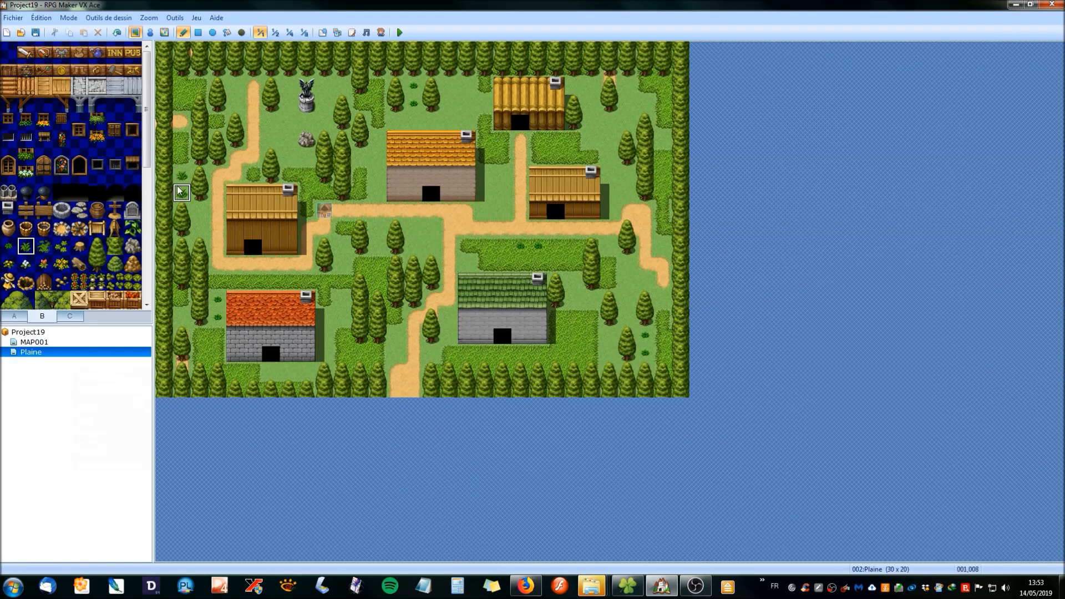
pyautogui.click(253, 281)
pyautogui.click(271, 282)
pyautogui.click(573, 353)
pyautogui.click(573, 335)
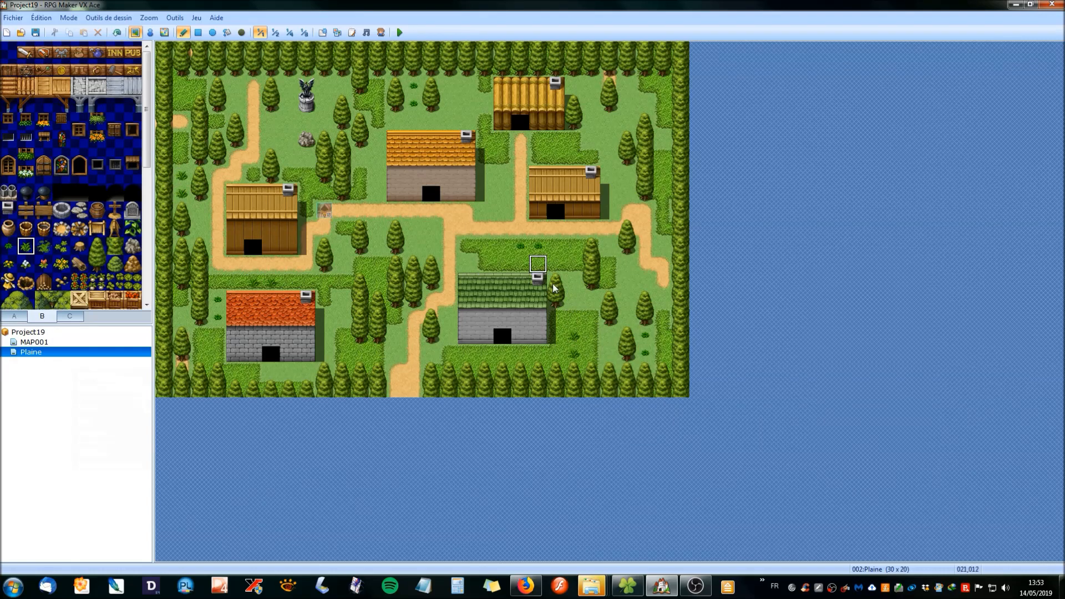
pyautogui.click(556, 246)
pyautogui.click(573, 247)
pyautogui.click(627, 175)
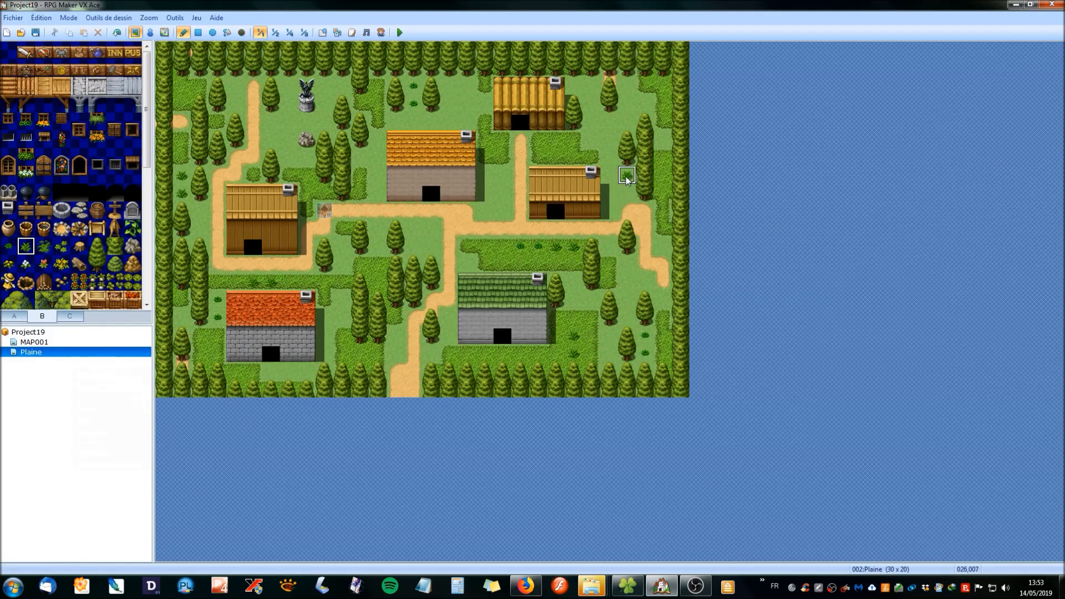
# Step: Scatter light grass tufts east of the orange-roofed house, in the north-east, beside the green-roofed house, between the central trees and at the western edge
pyautogui.click(44, 246)
pyautogui.click(502, 192)
pyautogui.click(502, 175)
pyautogui.click(627, 103)
pyautogui.click(645, 104)
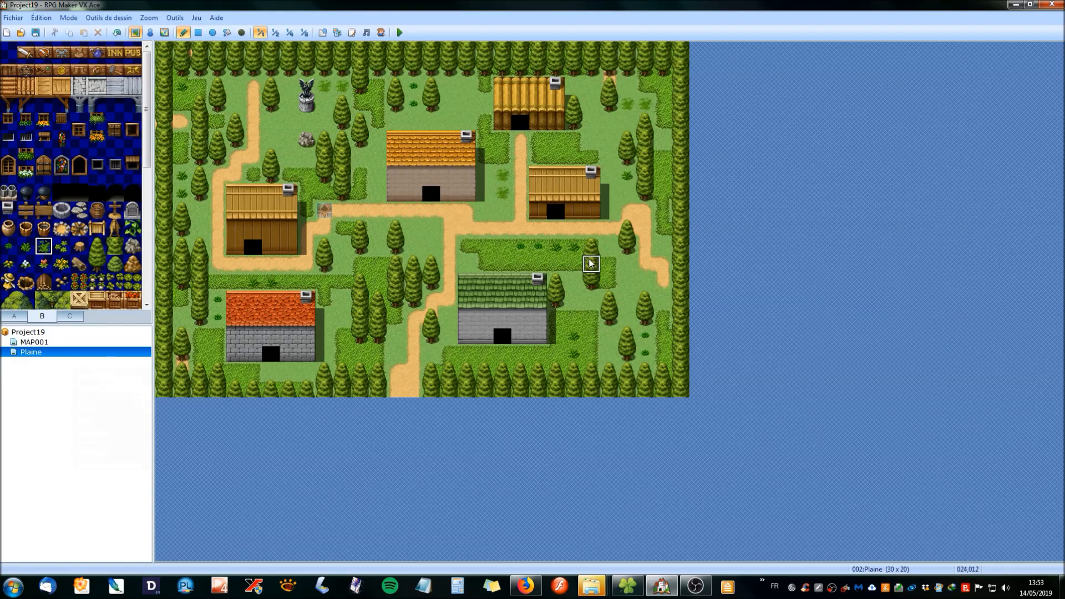
pyautogui.moveTo(445, 333); pyautogui.dragTo(449, 325)
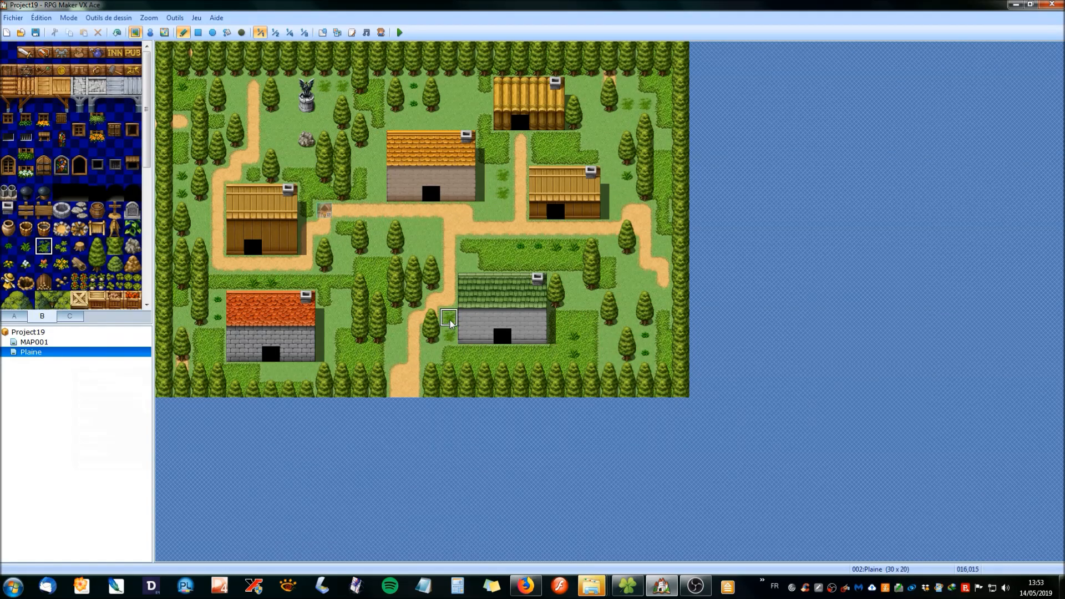
pyautogui.click(377, 227)
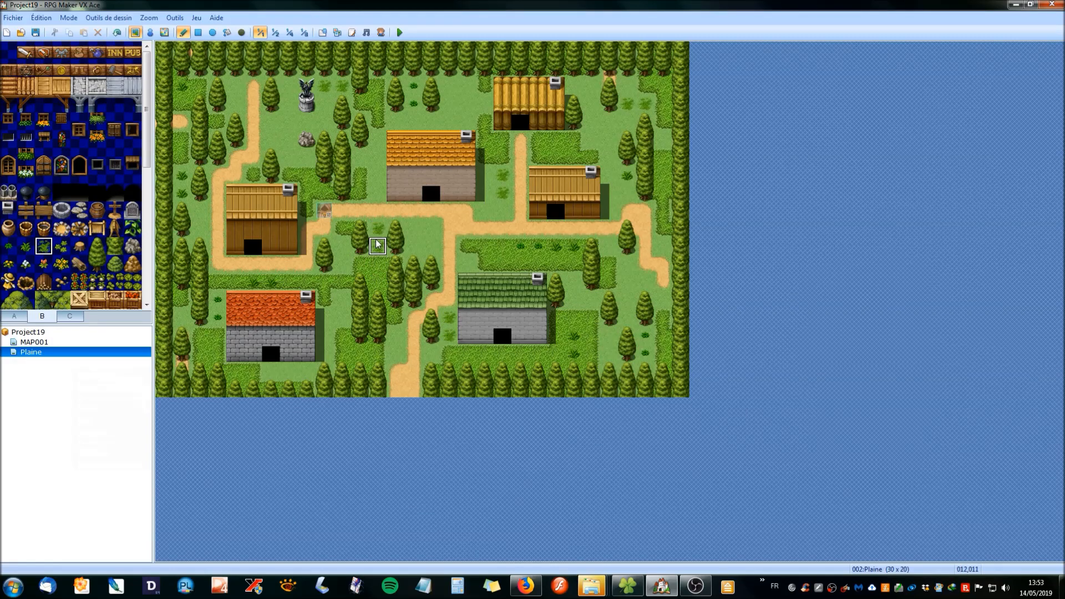
pyautogui.click(199, 211)
pyautogui.click(200, 229)
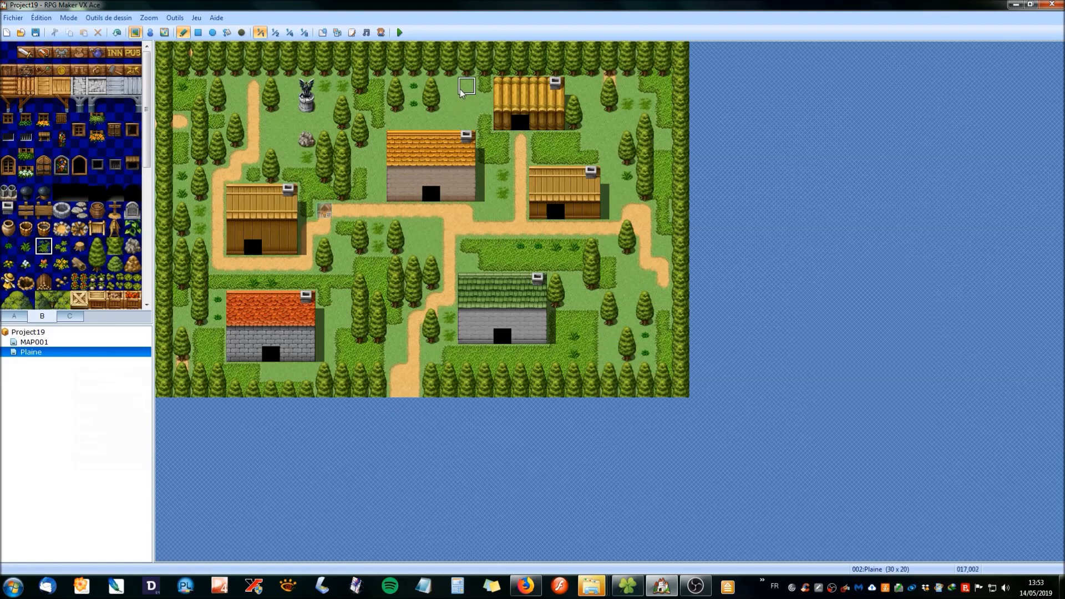
# Step: Place low clover-like plants inside the eastern path bend, east of the red-roofed house, and west of the orange-roofed house
pyautogui.click(62, 246)
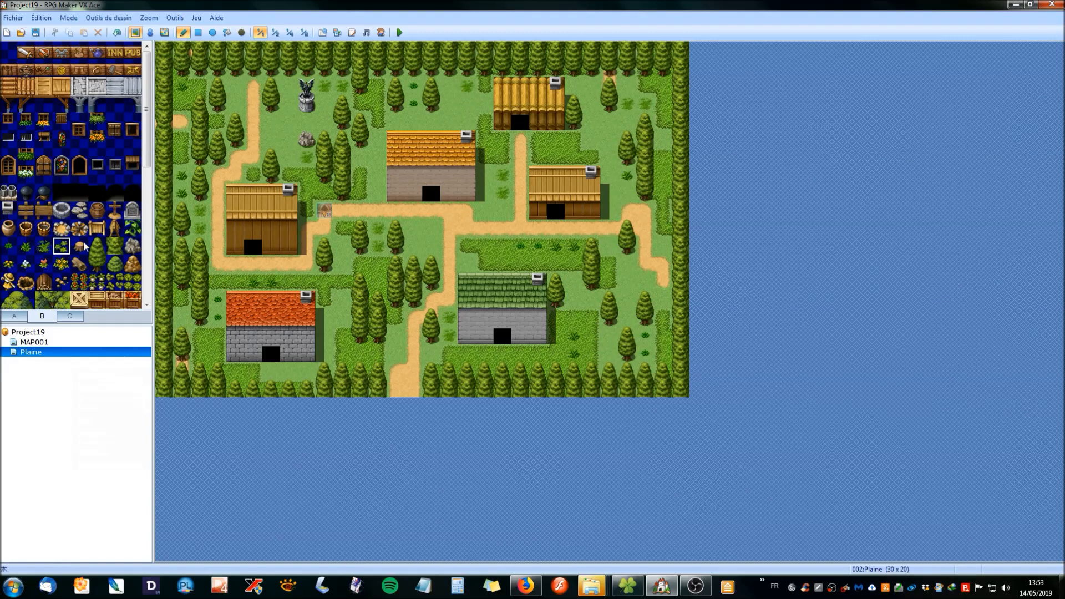
pyautogui.click(627, 264)
pyautogui.click(627, 281)
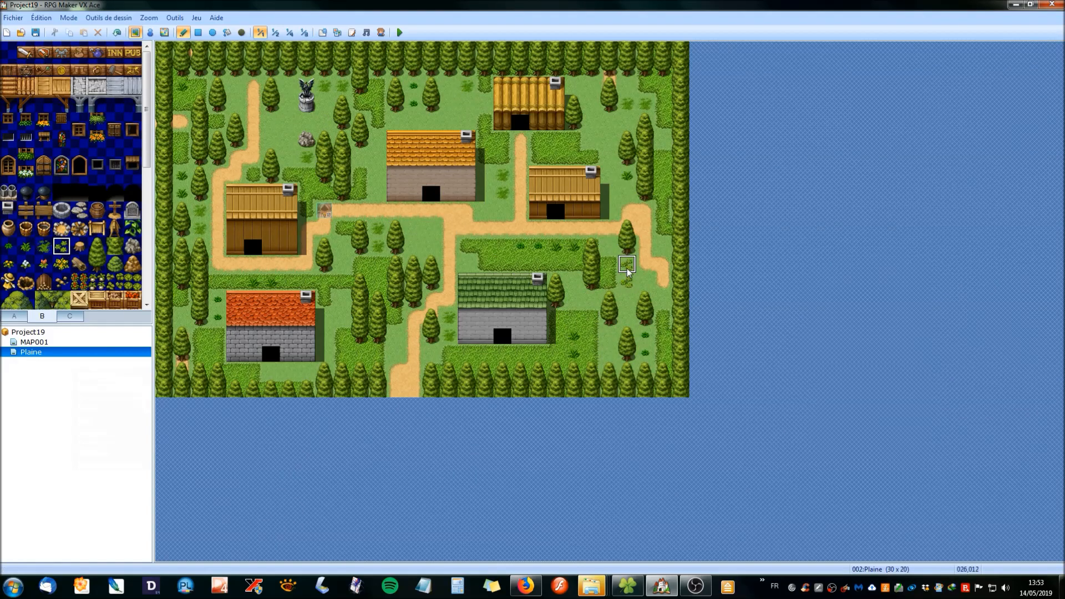
pyautogui.click(343, 319)
pyautogui.click(323, 318)
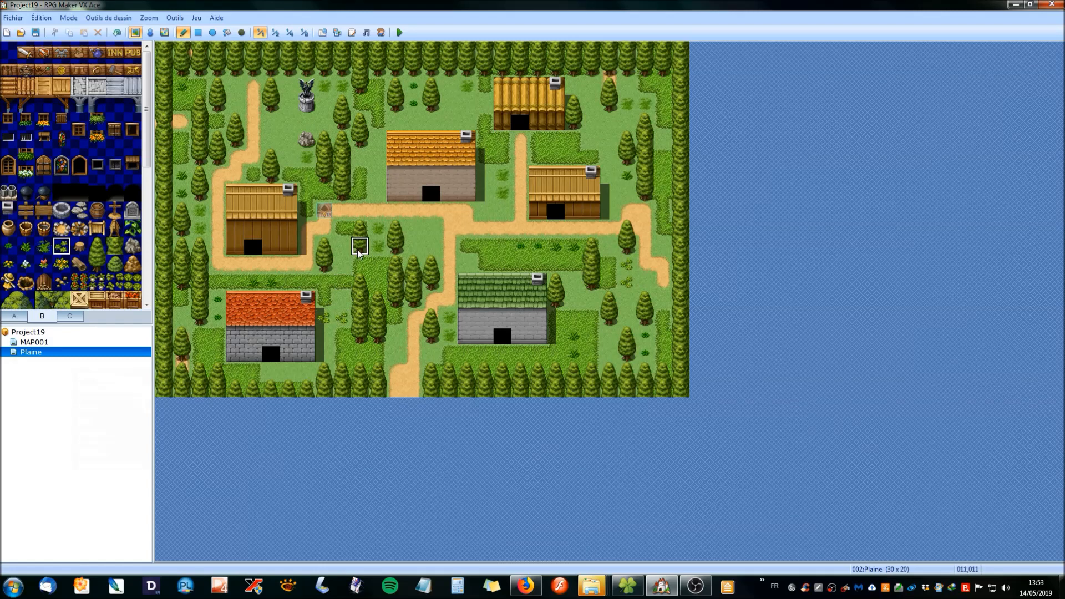
pyautogui.click(360, 157)
pyautogui.click(378, 157)
pyautogui.click(378, 139)
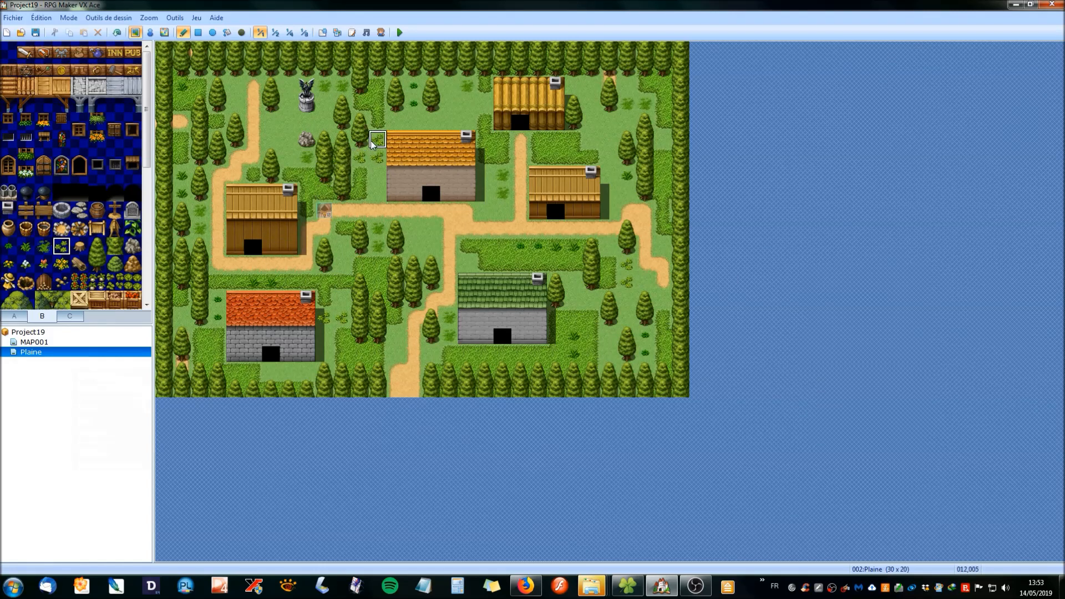
# Step: Add more low clover-like plants on the western dirt patch, around the central path junction, and beside the eastern conifer clump
pyautogui.click(182, 121)
pyautogui.click(502, 211)
pyautogui.click(484, 211)
pyautogui.click(431, 229)
pyautogui.click(431, 246)
pyautogui.click(609, 247)
pyautogui.click(611, 265)
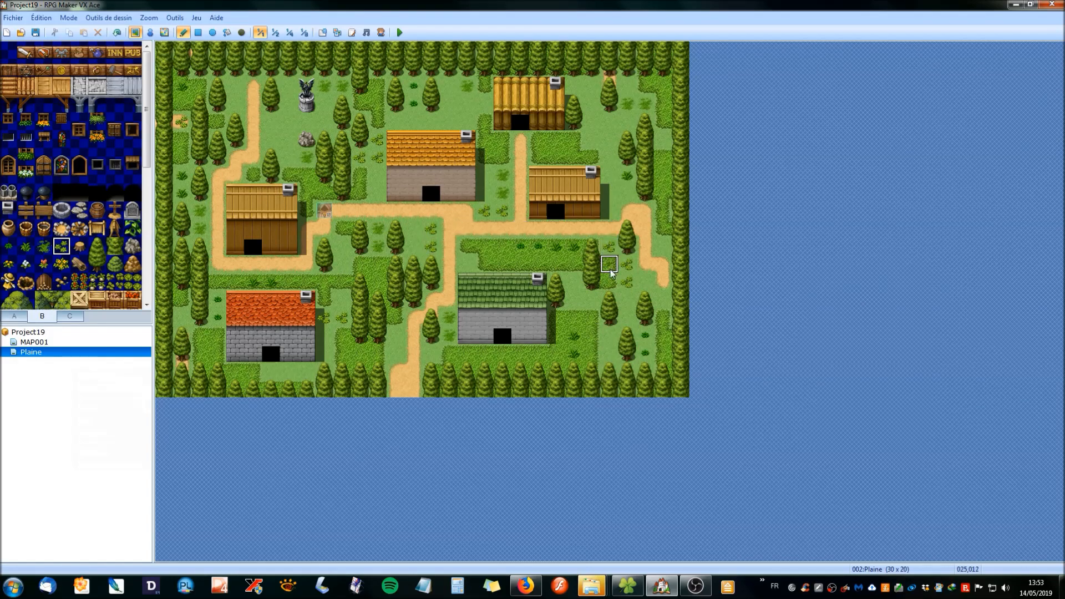
# Step: Decorate the map with a stump below the north-eastern tree, a fallen log beside the north-western path, and reddish-brown plants near the houses
pyautogui.click(79, 246)
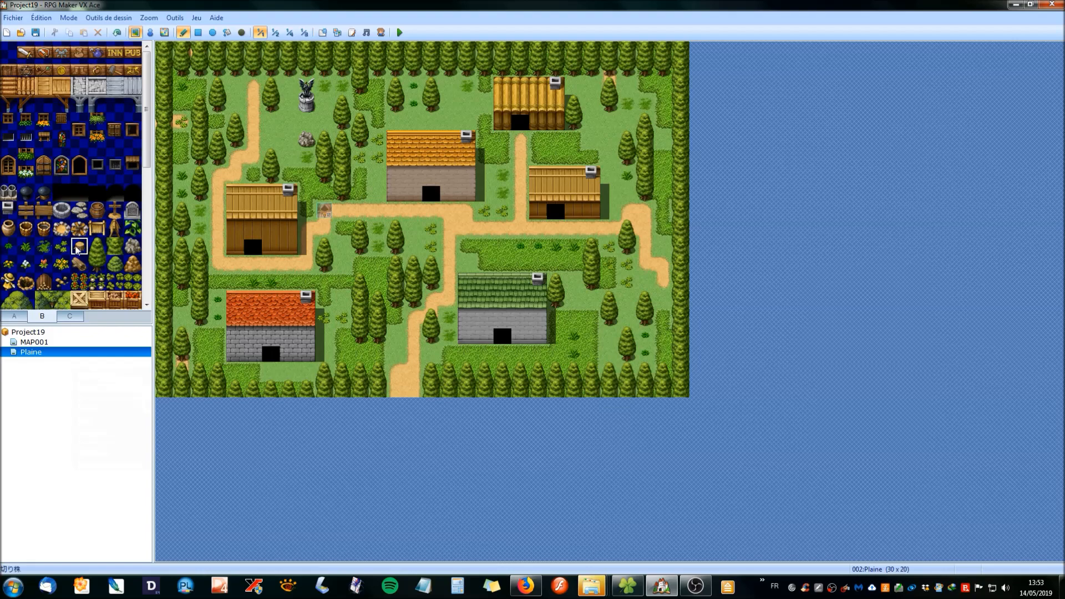
pyautogui.click(609, 124)
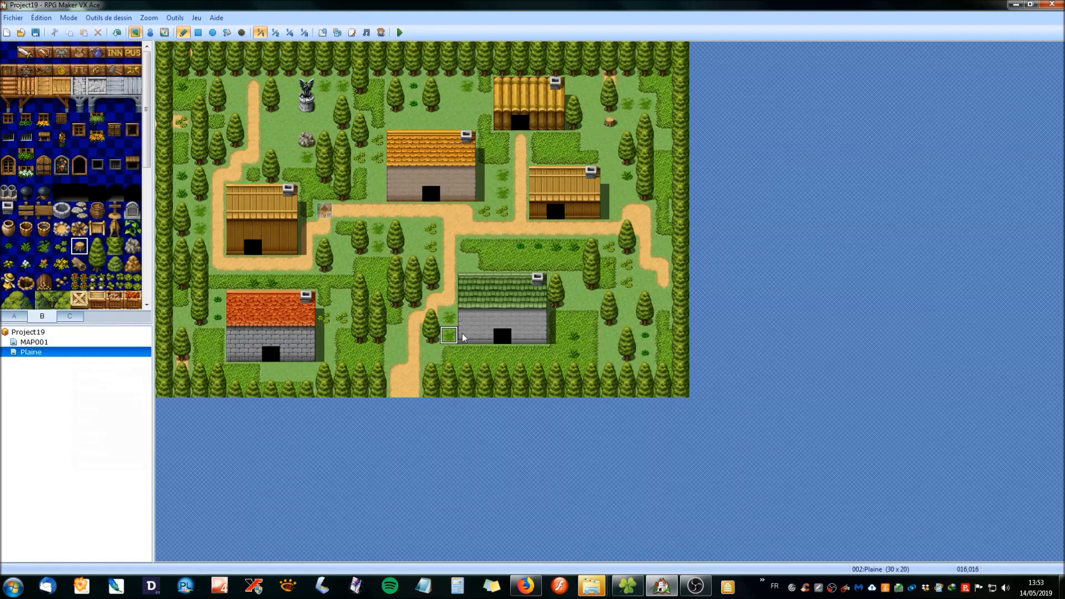
pyautogui.click(79, 264)
pyautogui.click(229, 92)
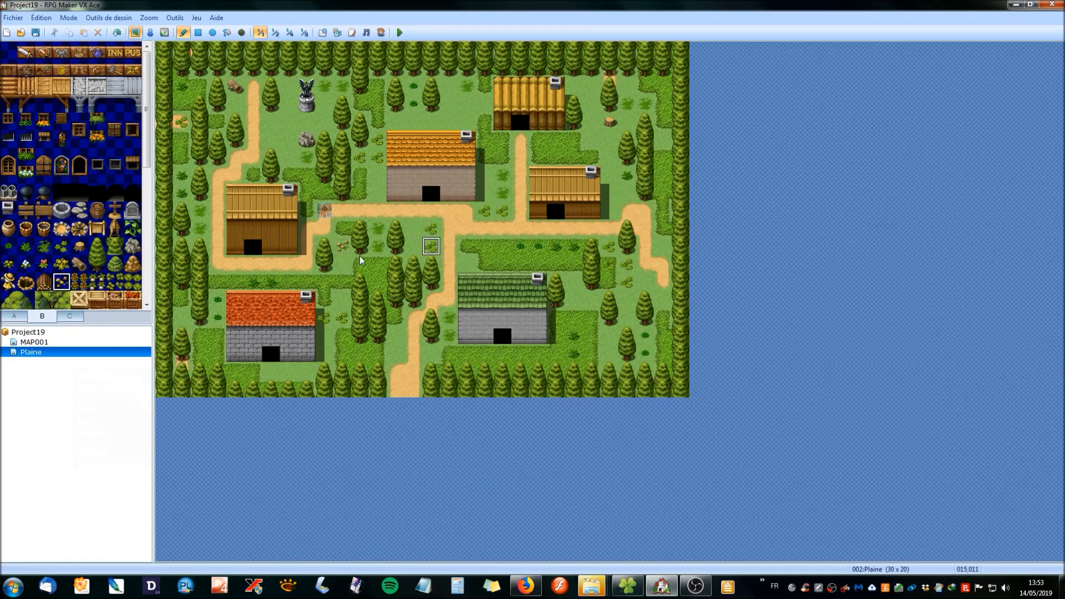
pyautogui.click(612, 190)
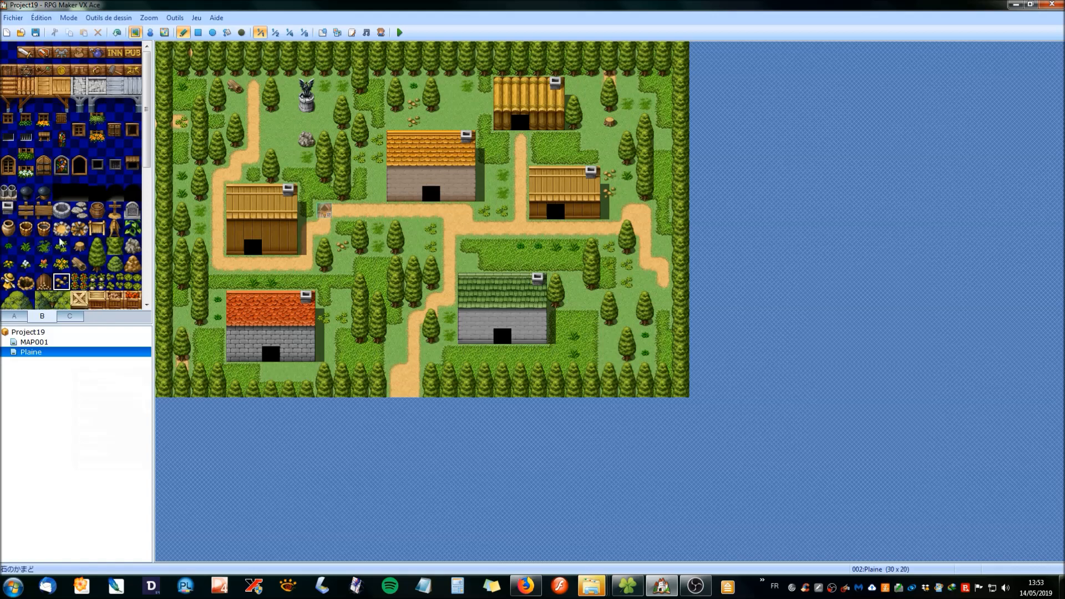
pyautogui.click(25, 211)
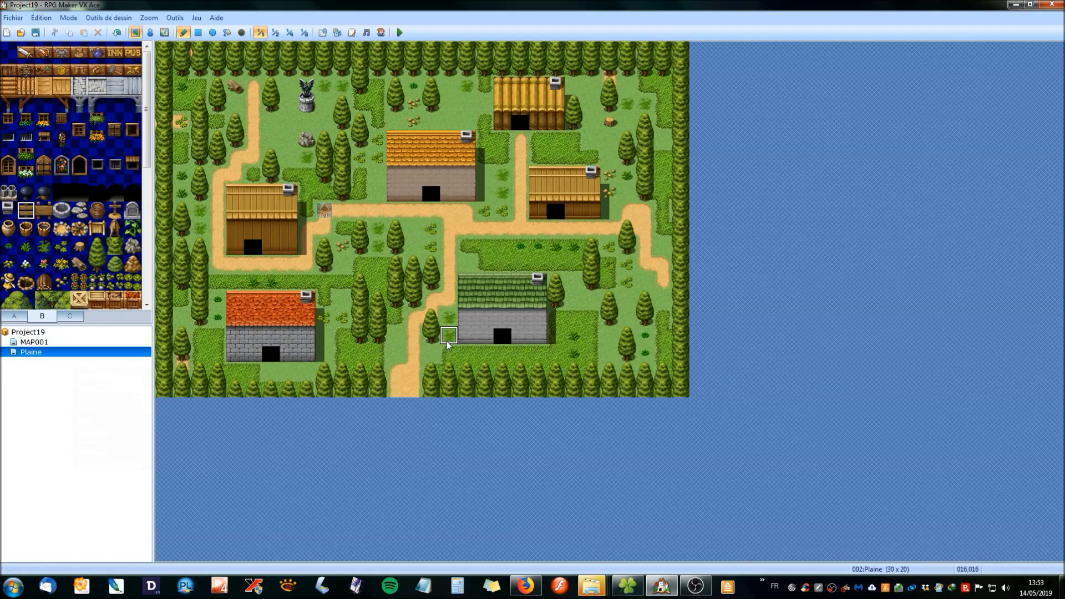
pyautogui.click(449, 318)
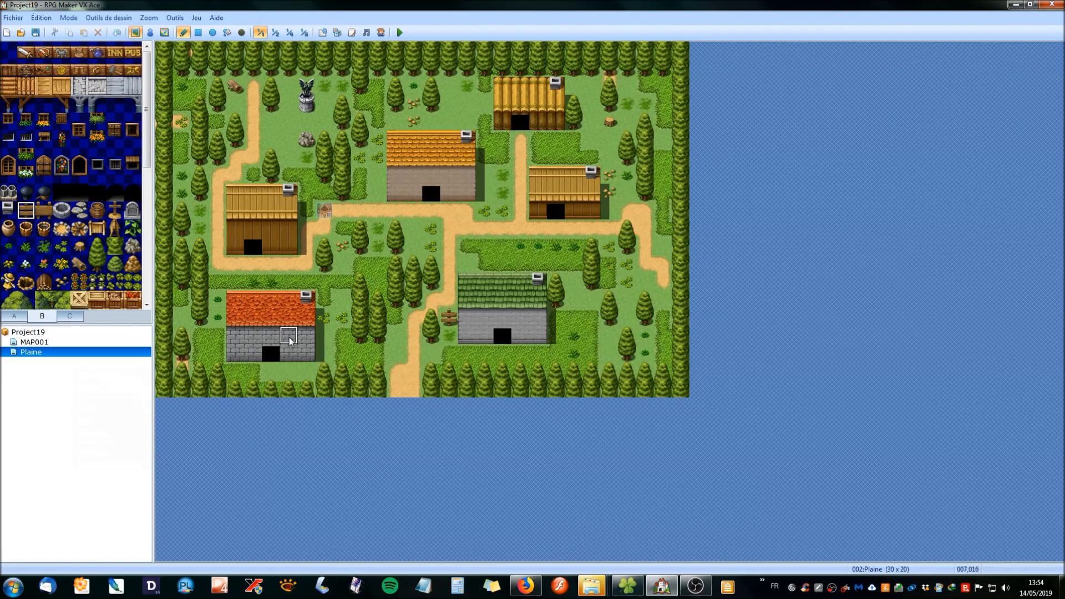
pyautogui.click(14, 315)
pyautogui.click(80, 85)
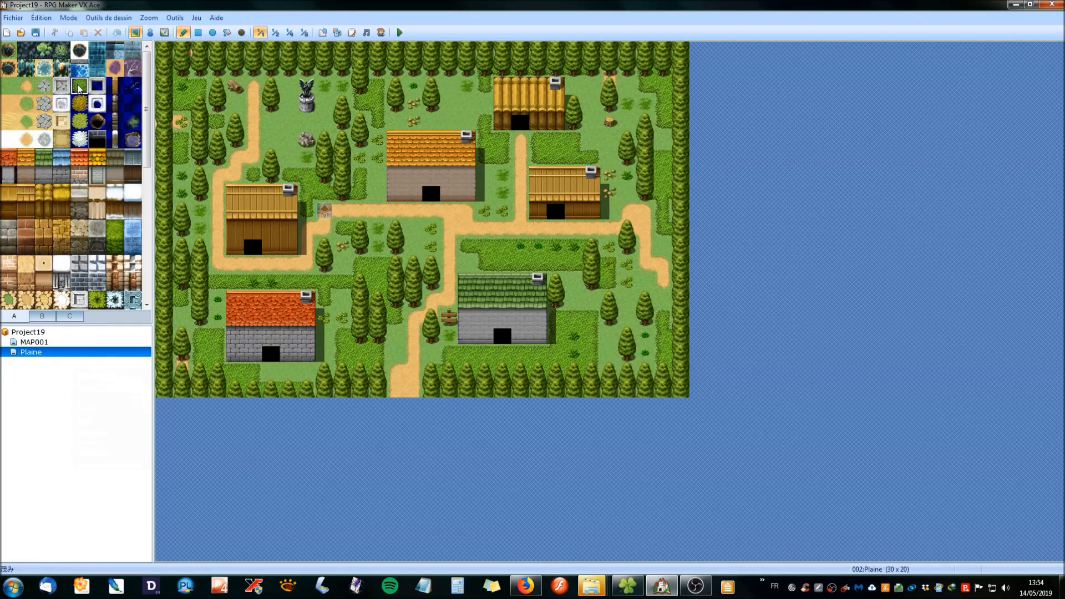
pyautogui.click(50, 316)
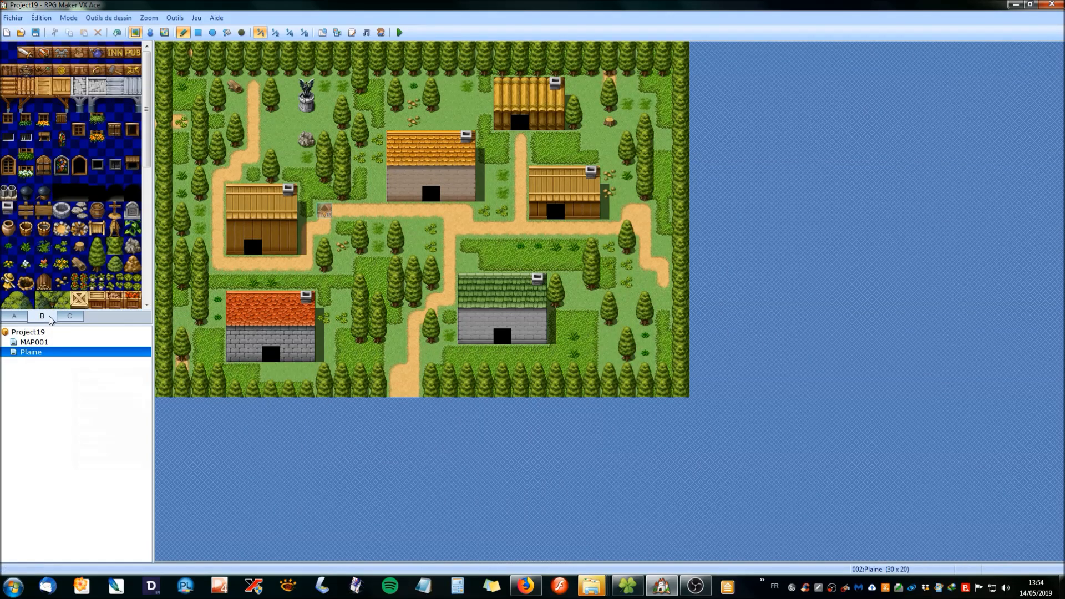
# Step: Place a small wooden table beside the southern path entrance and orange flowers below the winged statue
pyautogui.click(40, 211)
pyautogui.click(395, 353)
pyautogui.scroll(-1, 53, 247)
pyautogui.click(43, 253)
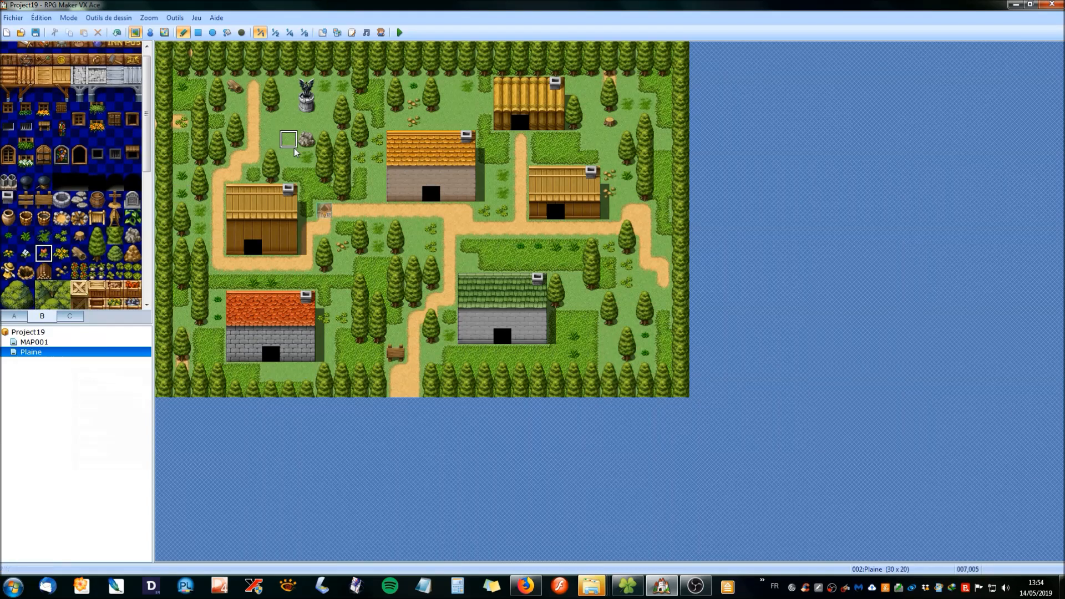
pyautogui.click(306, 121)
# Step: Place white flowers in the north-east and below the red-roofed house, and small yellow flowers in the north-western corner
pyautogui.click(25, 253)
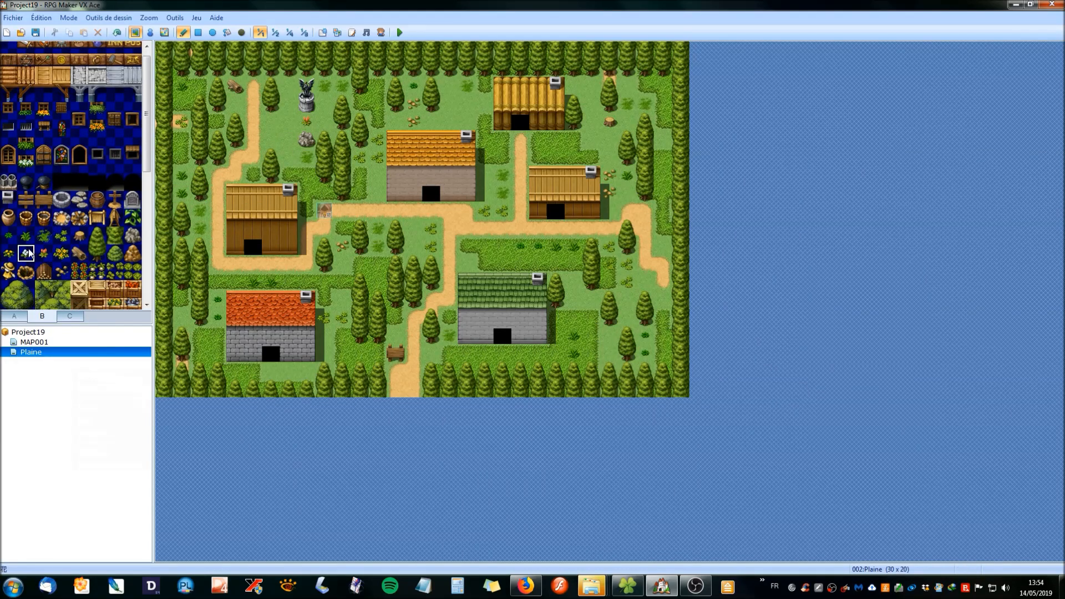
pyautogui.click(627, 86)
pyautogui.click(305, 370)
pyautogui.click(8, 253)
pyautogui.click(182, 103)
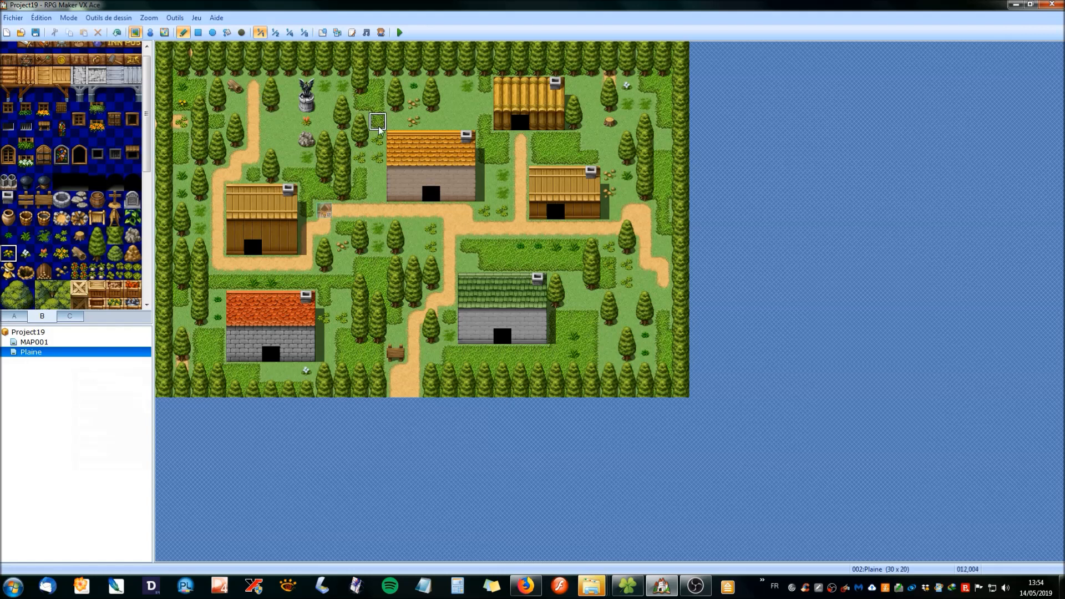
# Step: Add small green plants beside the central path and near the eastern path's end, and orange flowers west of the orange-roofed house
pyautogui.click(25, 236)
pyautogui.click(431, 246)
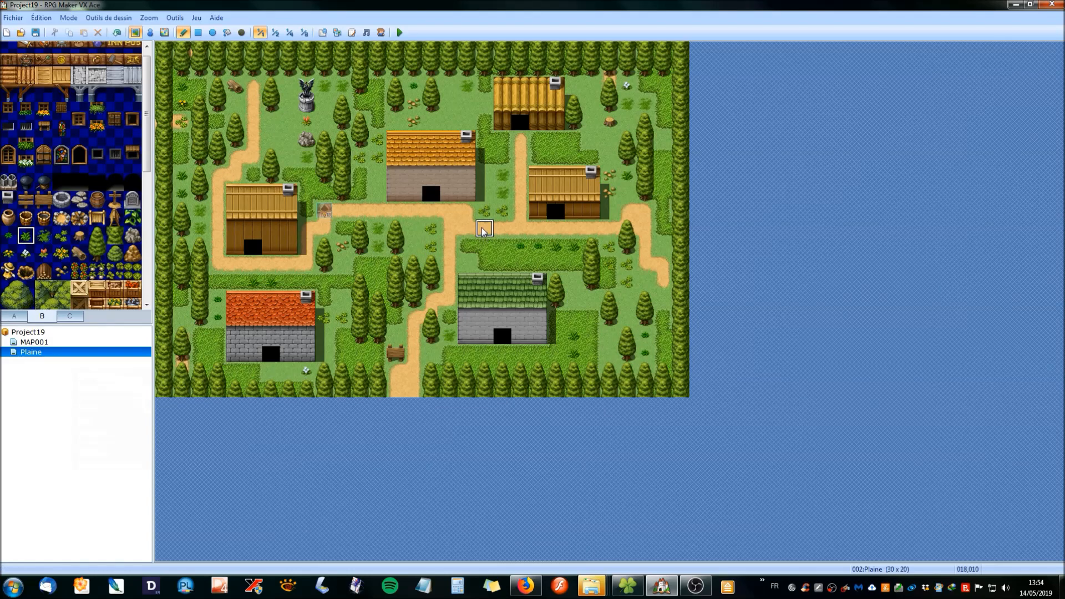
pyautogui.click(662, 300)
pyautogui.click(44, 253)
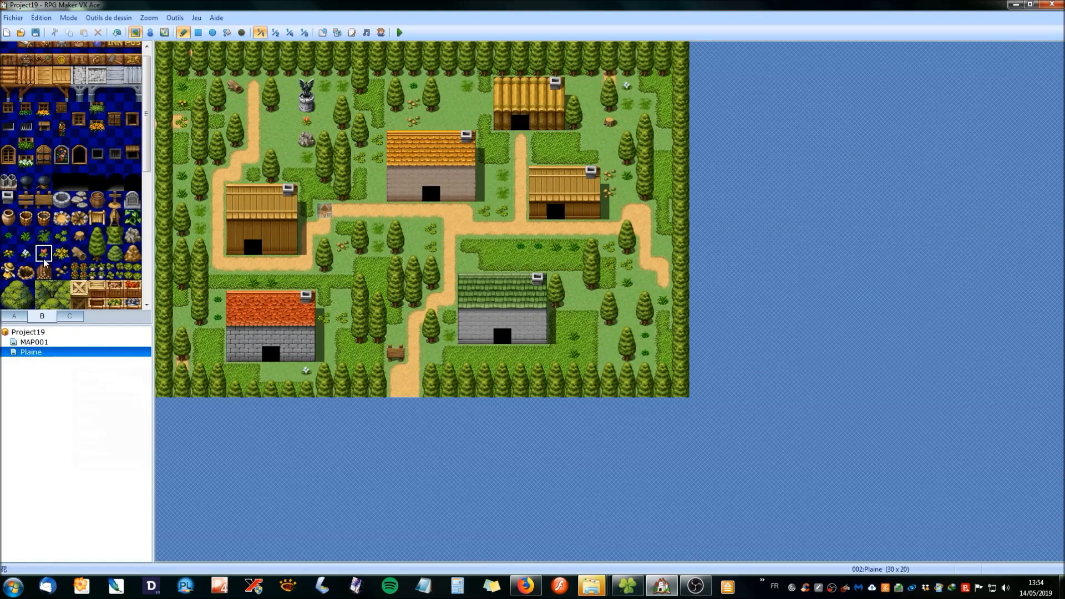
pyautogui.click(377, 175)
# Step: Plant yellow flower clusters at the north-eastern edge and in the north-western corner, and place brown rocks below the central path
pyautogui.click(61, 253)
pyautogui.click(664, 122)
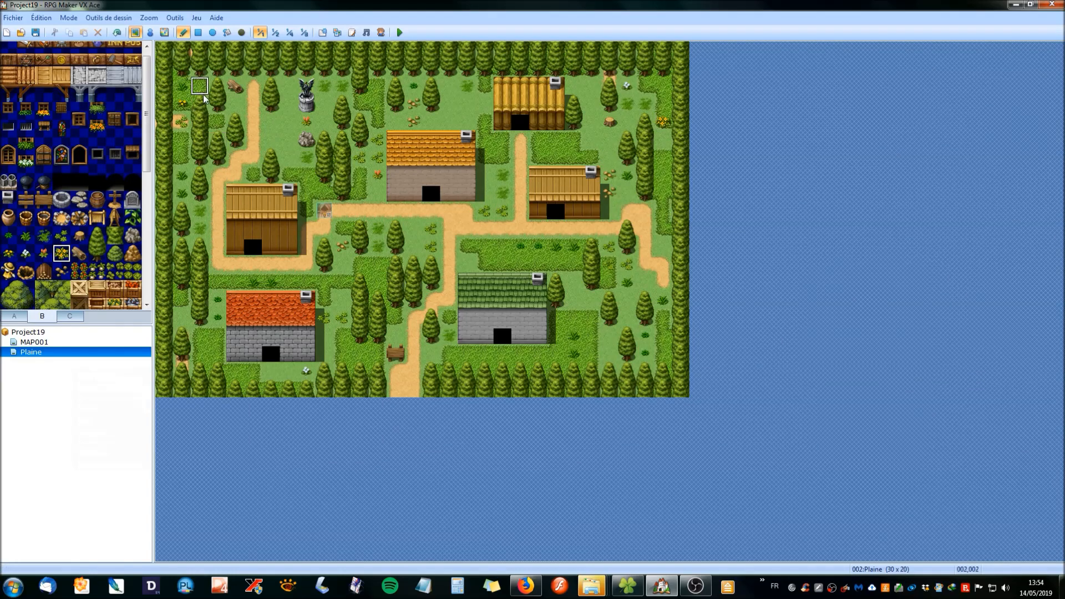
pyautogui.click(133, 254)
pyautogui.click(418, 229)
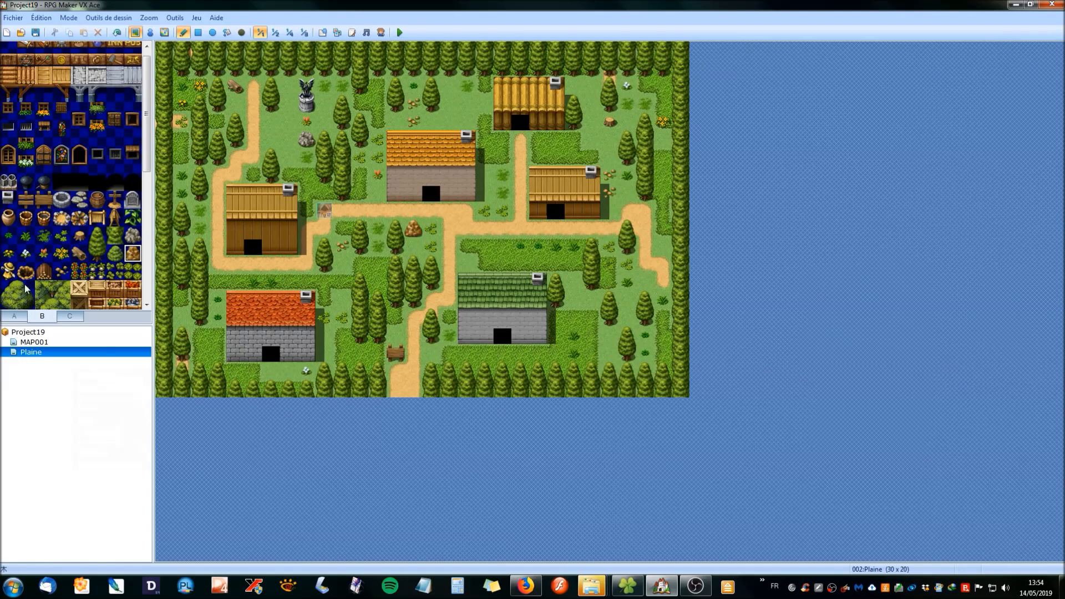
# Step: Scatter small sprouts west of the statue and above the green-roofed house, and place a scarecrow near the eastern path
pyautogui.click(61, 271)
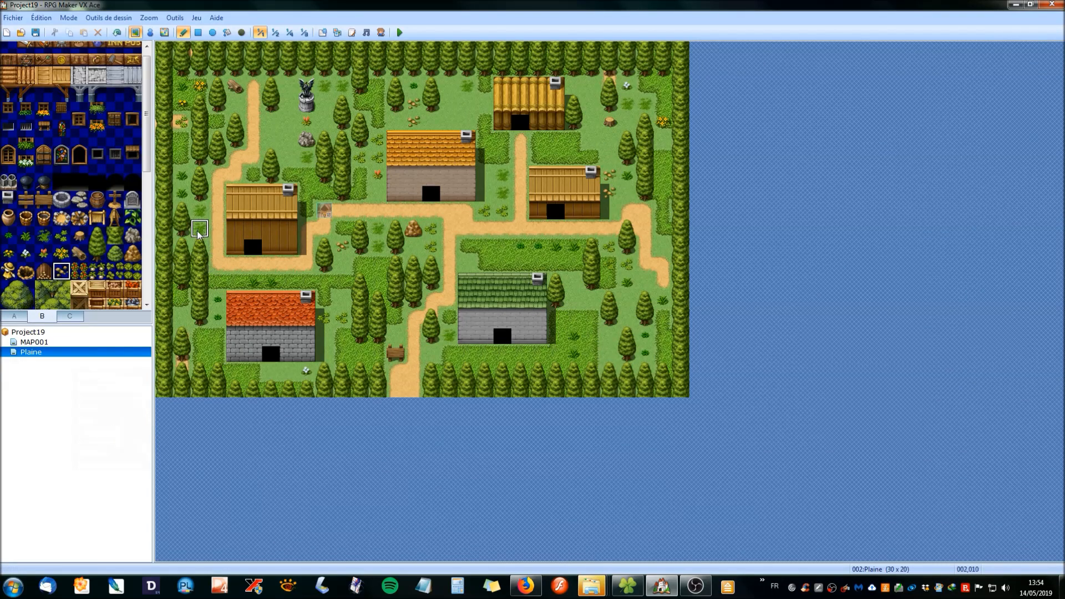
pyautogui.click(470, 263)
pyautogui.click(15, 270)
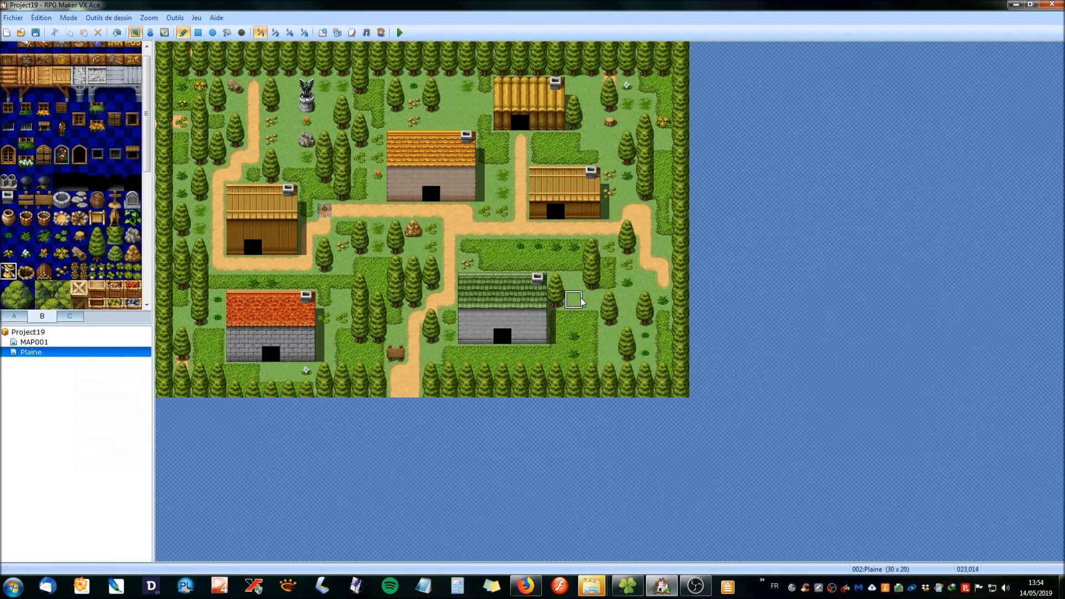
pyautogui.click(605, 285)
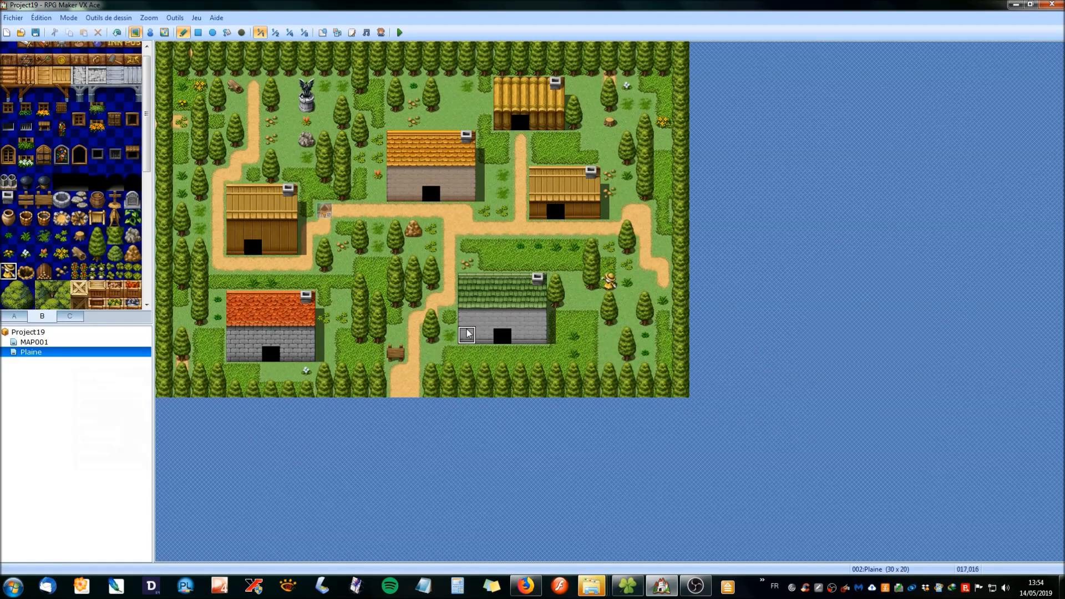
# Step: Lay a three-by-two-tile patch of ploughed soil against the east side of the green-roofed house
pyautogui.click(23, 316)
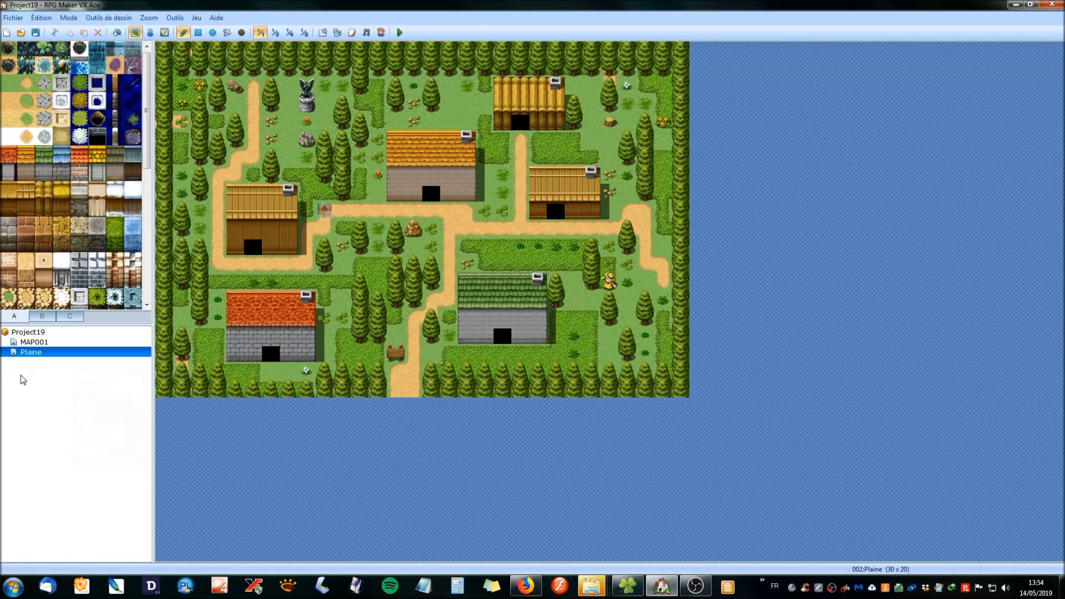
pyautogui.moveTo(148, 164); pyautogui.dragTo(147, 280)
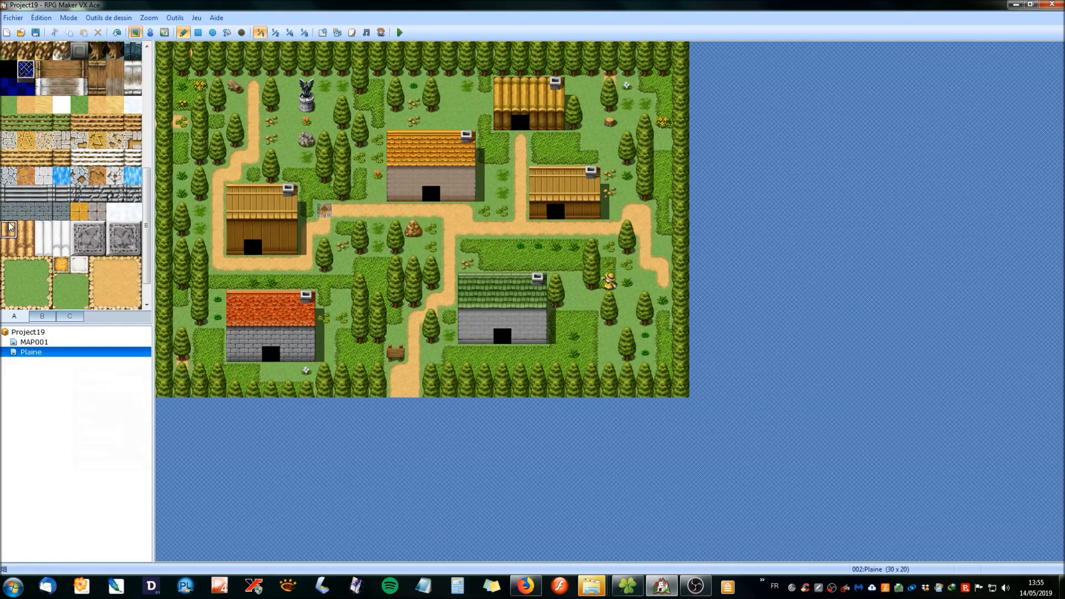
pyautogui.moveTo(9, 226); pyautogui.dragTo(27, 248)
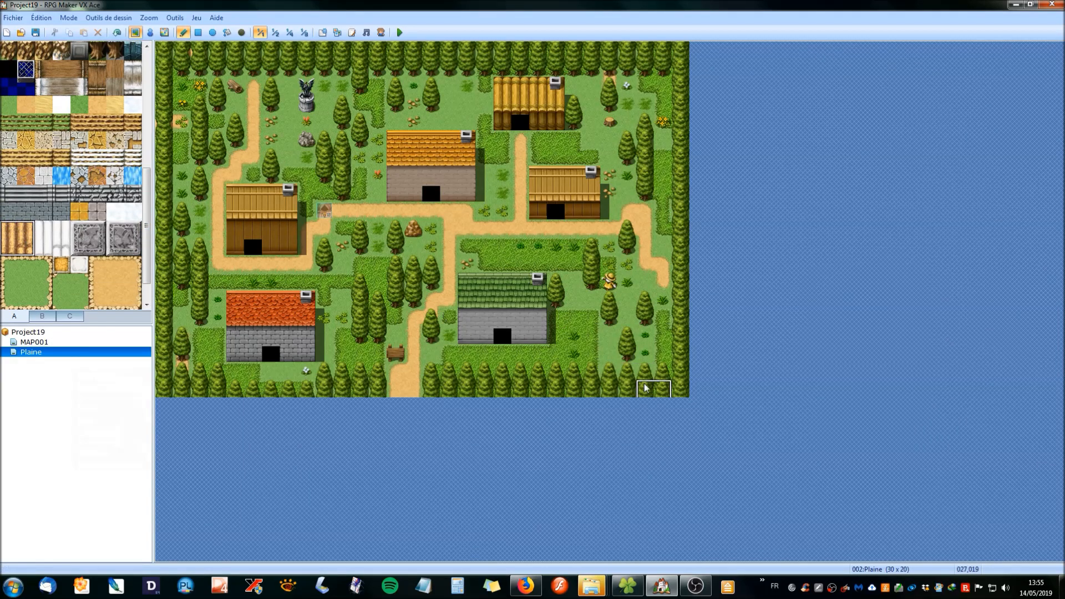
pyautogui.click(562, 323)
pyautogui.moveTo(25, 228); pyautogui.dragTo(19, 255)
pyautogui.click(592, 318)
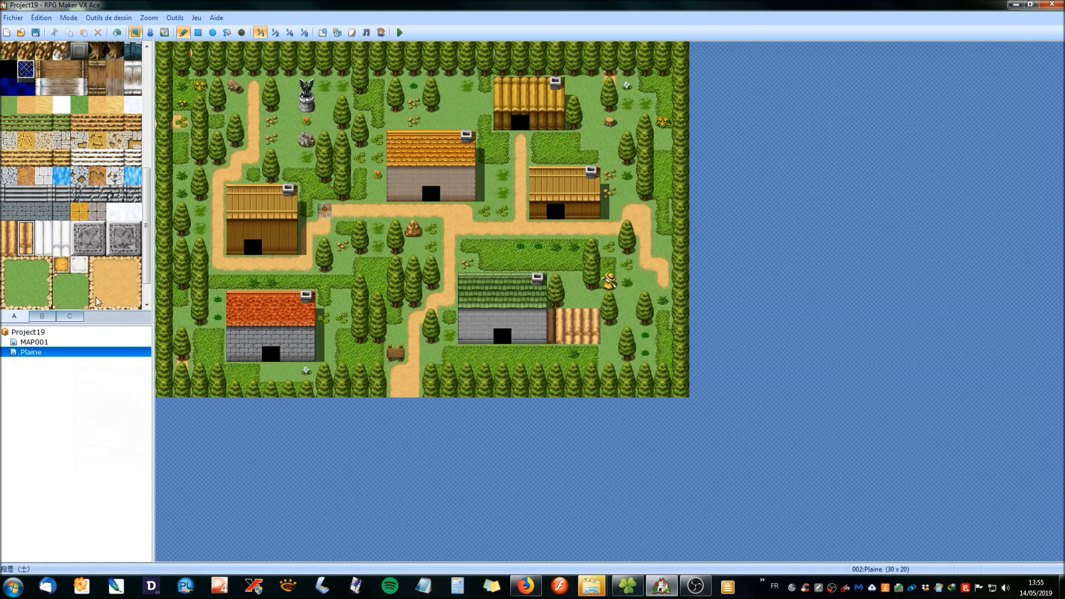
# Step: Cover both rows of the ploughed field with the three adjacent crop tiles
pyautogui.click(35, 317)
pyautogui.click(98, 272)
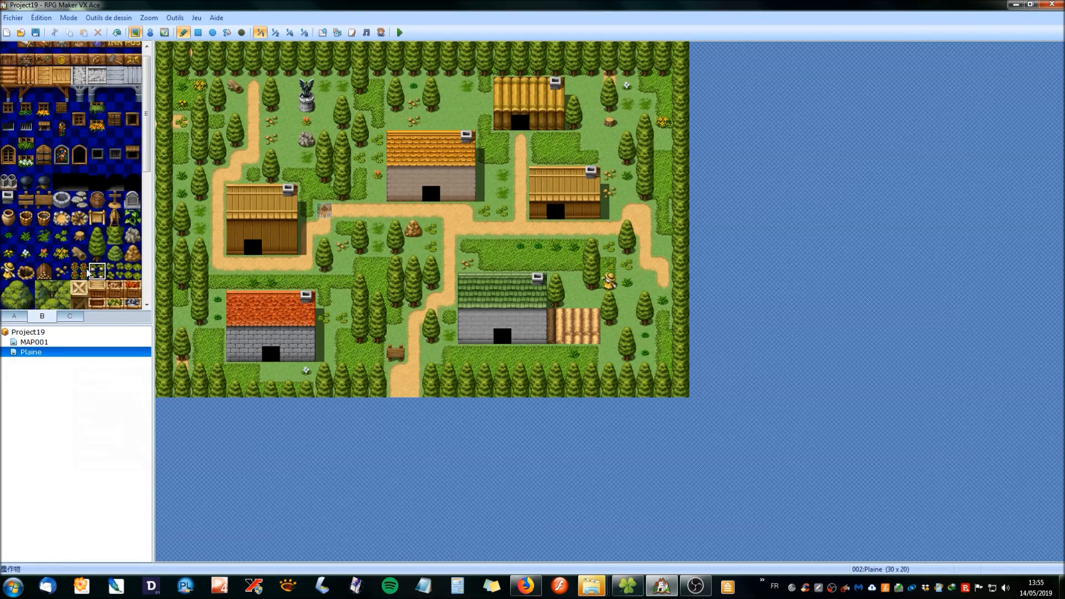
pyautogui.moveTo(131, 271)
pyautogui.mouseDown()
pyautogui.moveTo(113, 271)
pyautogui.moveTo(127, 272)
pyautogui.mouseUp()
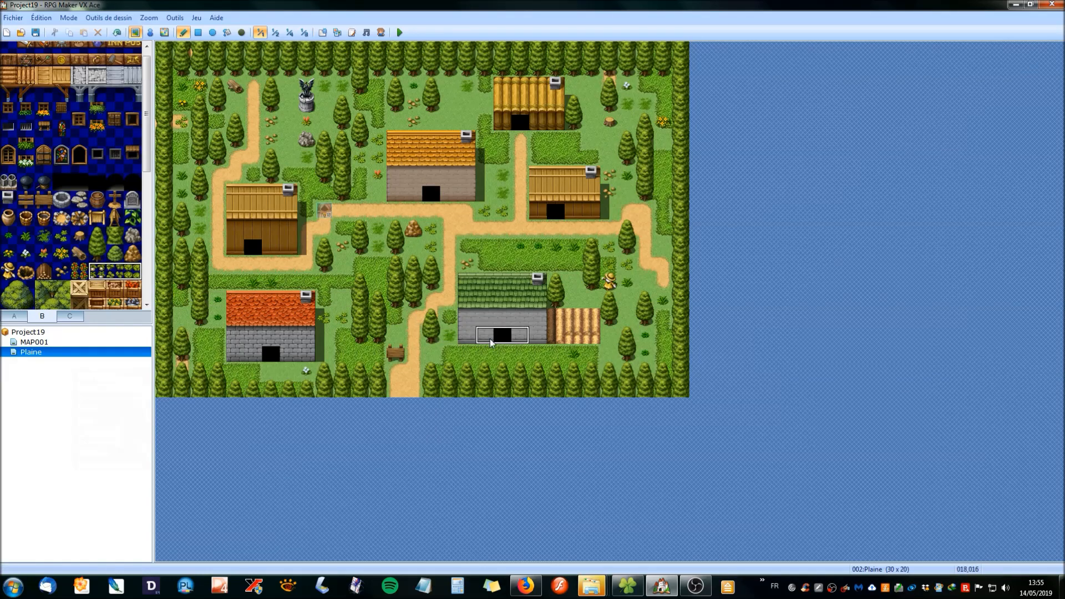
pyautogui.click(561, 318)
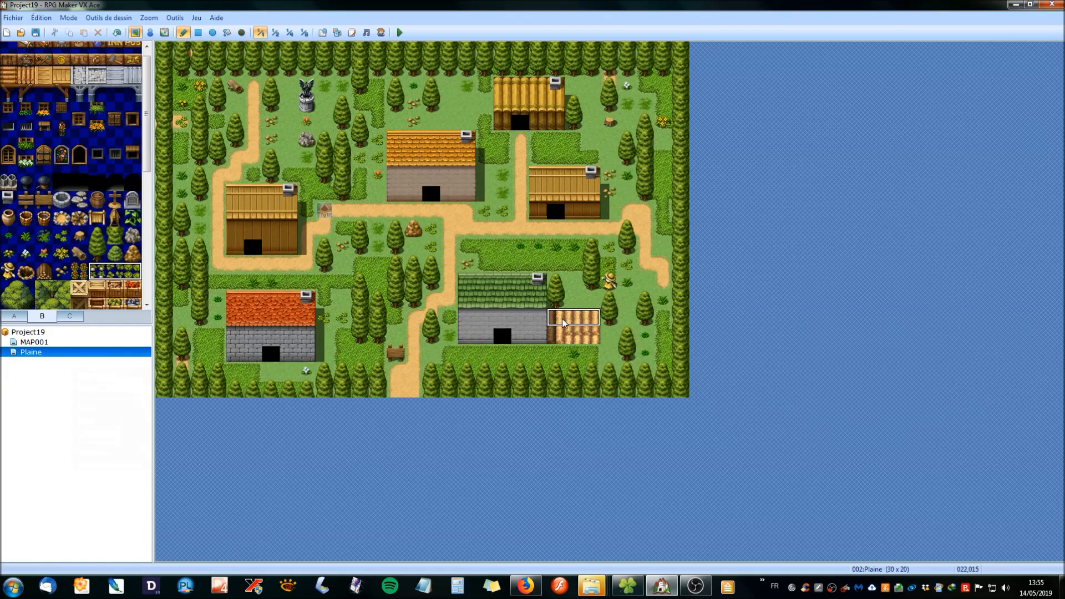
pyautogui.click(560, 331)
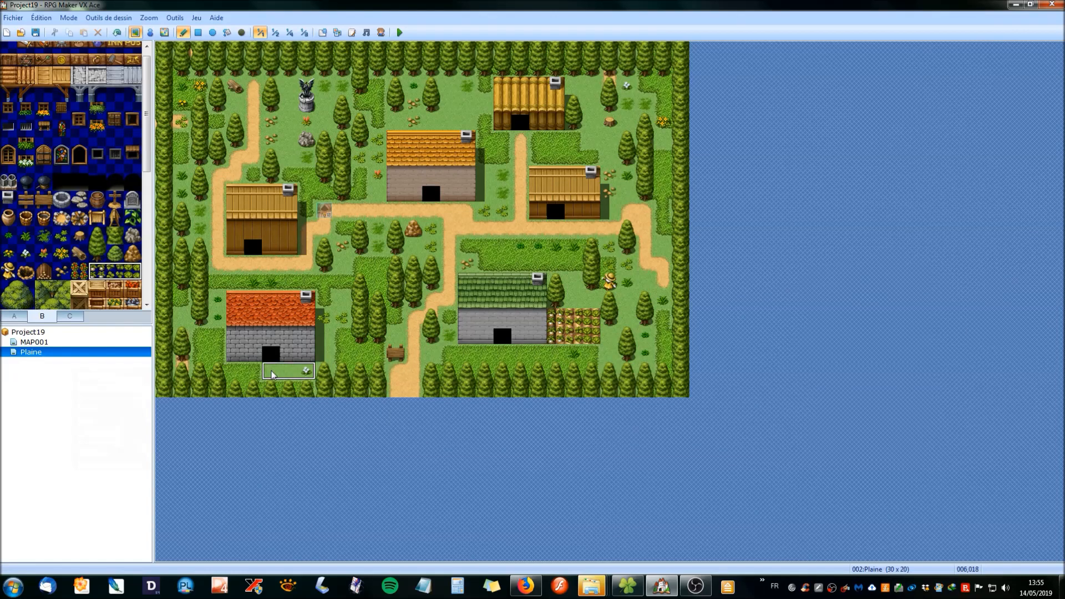
# Step: Place large round leafy trees south-east of the crop field and north-east of the orange-roofed house
pyautogui.moveTo(21, 282); pyautogui.dragTo(25, 304)
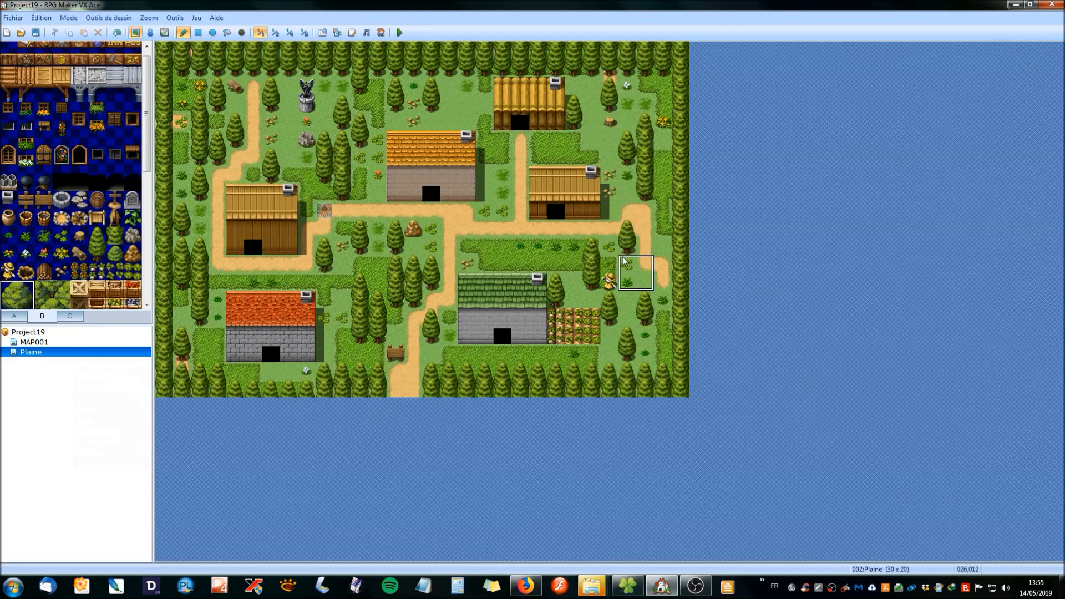
pyautogui.click(614, 334)
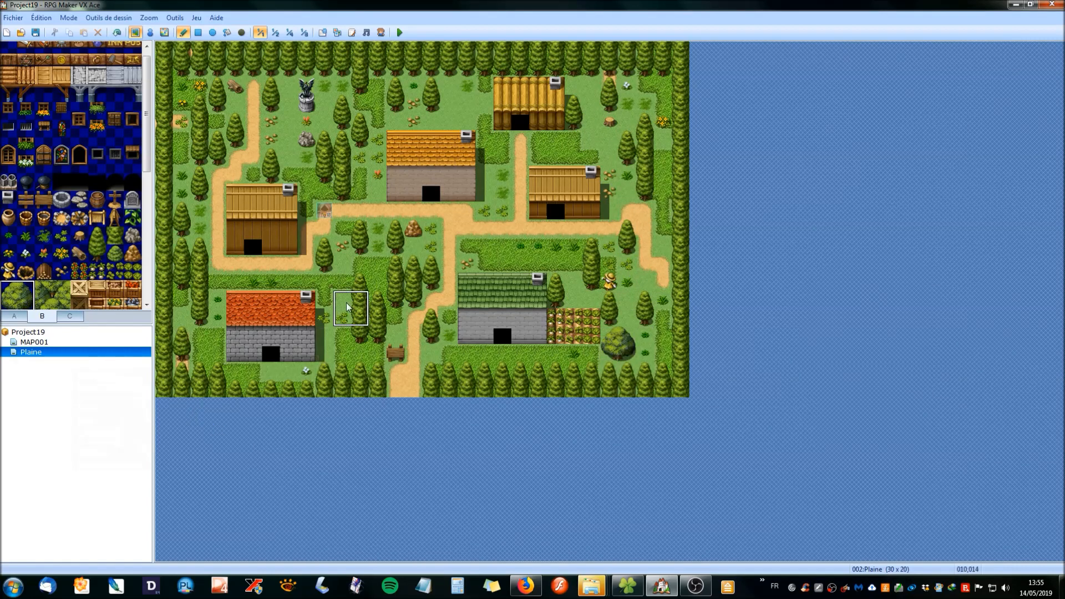
pyautogui.click(460, 105)
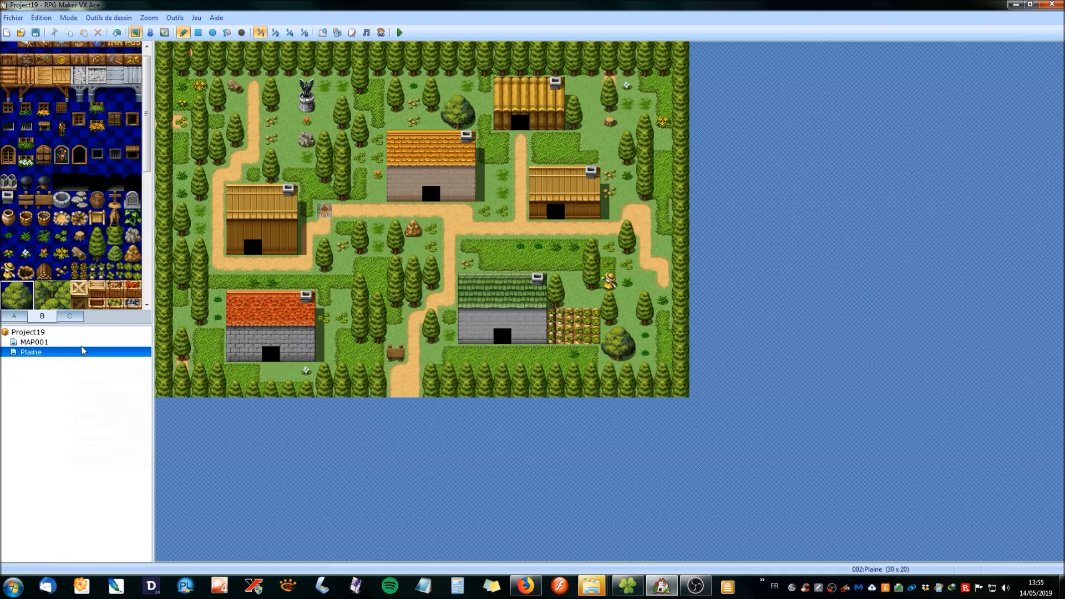
pyautogui.scroll(1, 77, 162)
pyautogui.scroll(-5, 55, 179)
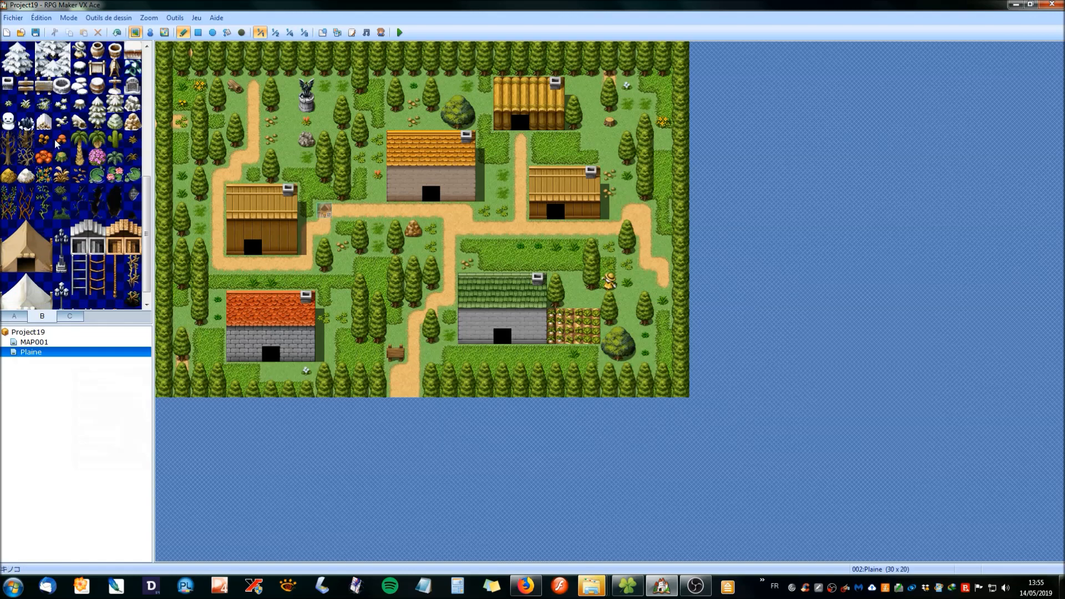
pyautogui.scroll(1, 80, 113)
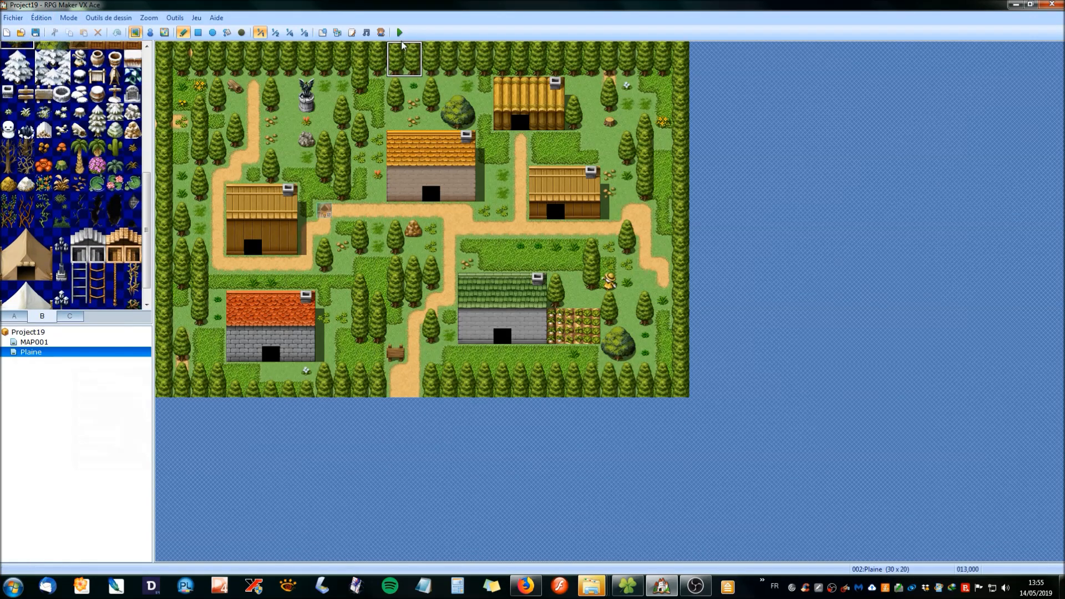
# Step: Playtest the project, start a new game and walk the character from the central road down to the southern path
pyautogui.click(399, 34)
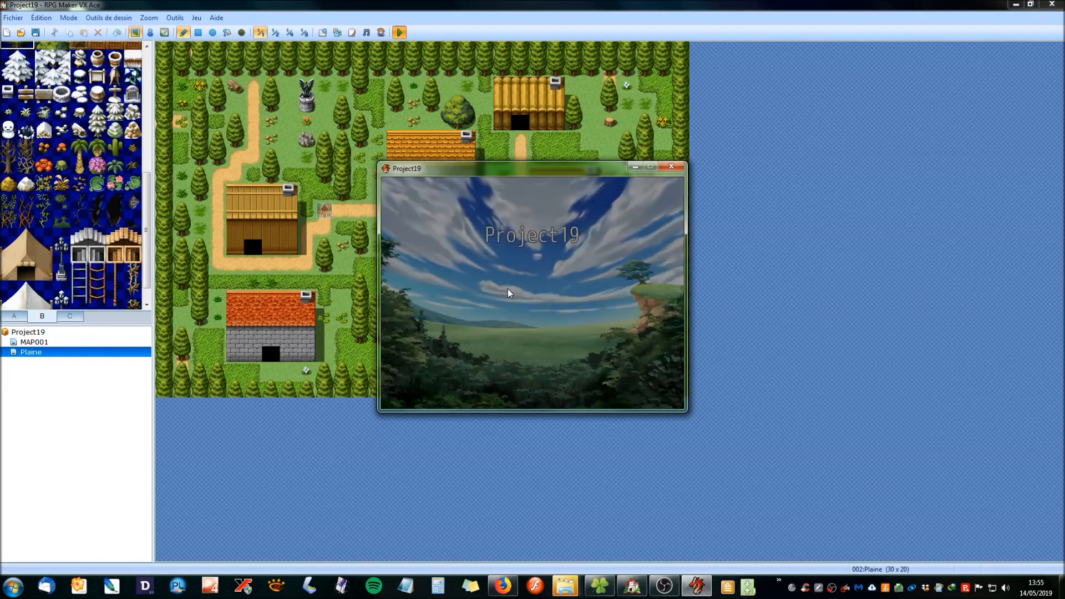
pyautogui.press('Return')
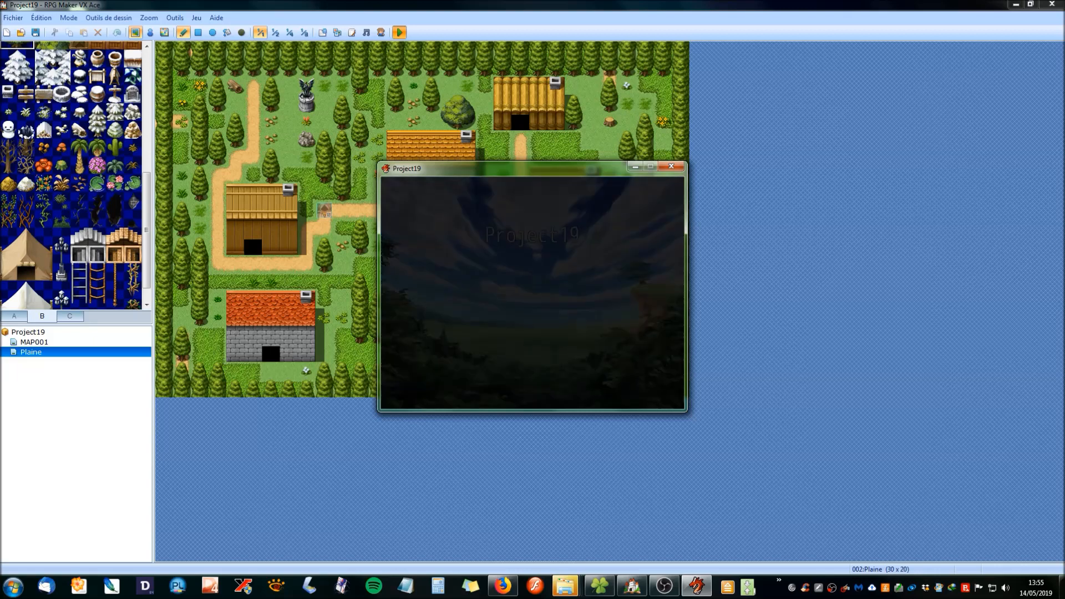
pyautogui.press('Right')
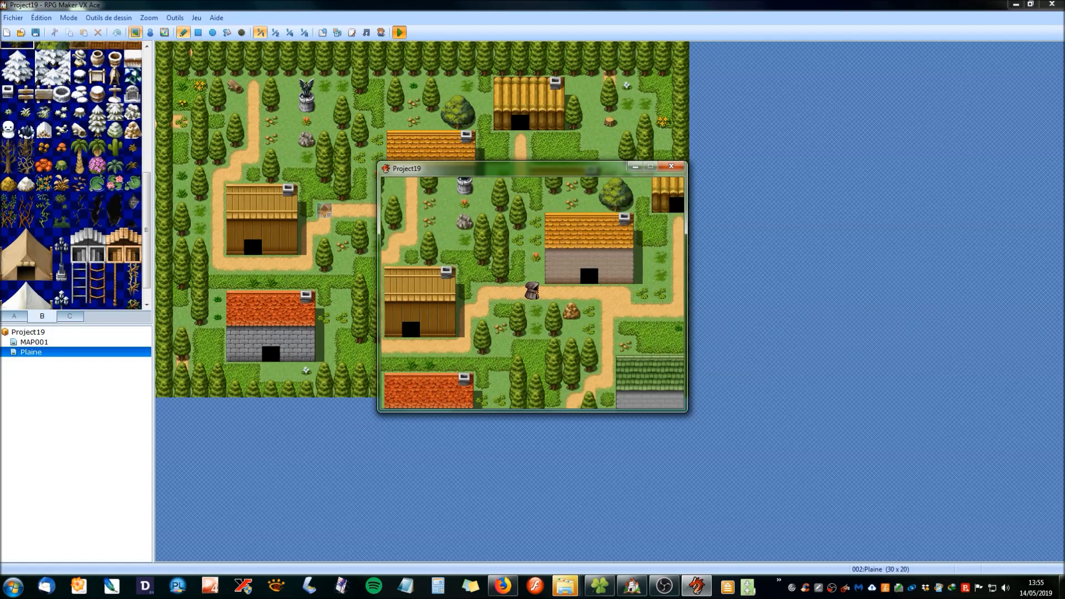
pyautogui.press('Down')
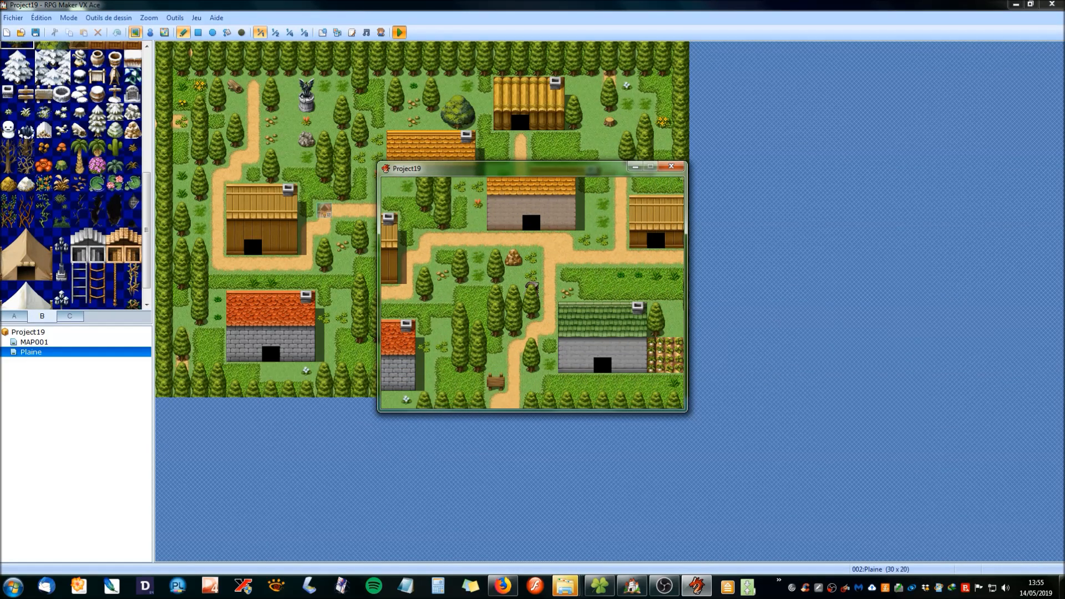
pyautogui.press('Right')
pyautogui.press('Down')
pyautogui.press('Left')
pyautogui.press('Down')
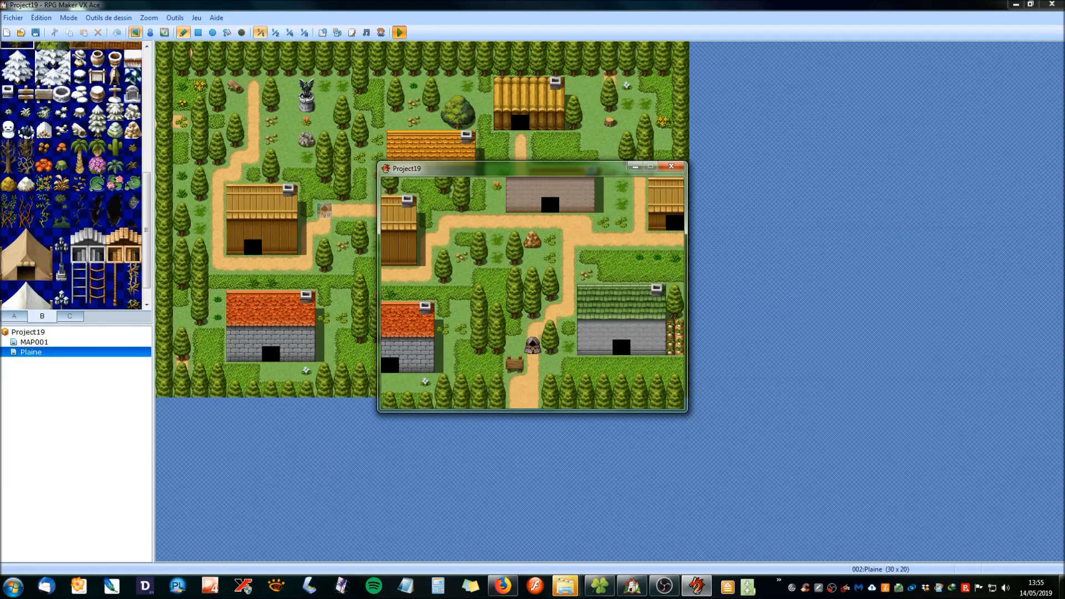
# Step: Walk the character back up to the eastern path bend and over to the north-western statue to check the scenery
pyautogui.press('Up')
pyautogui.press('Right')
pyautogui.press('Up')
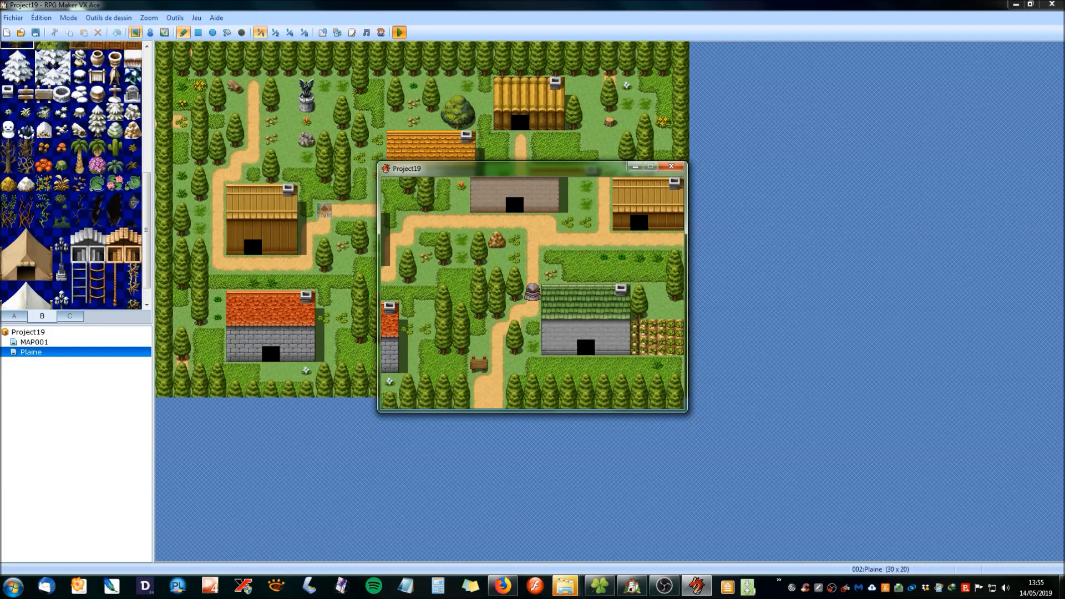
pyautogui.press('Right')
pyautogui.press('Up')
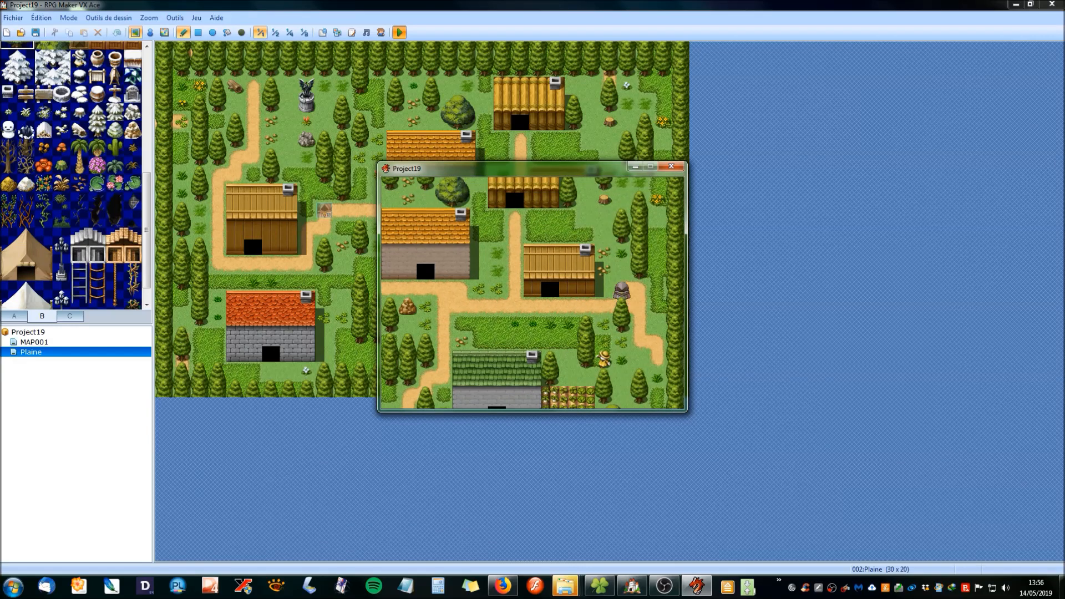
pyautogui.press('Down')
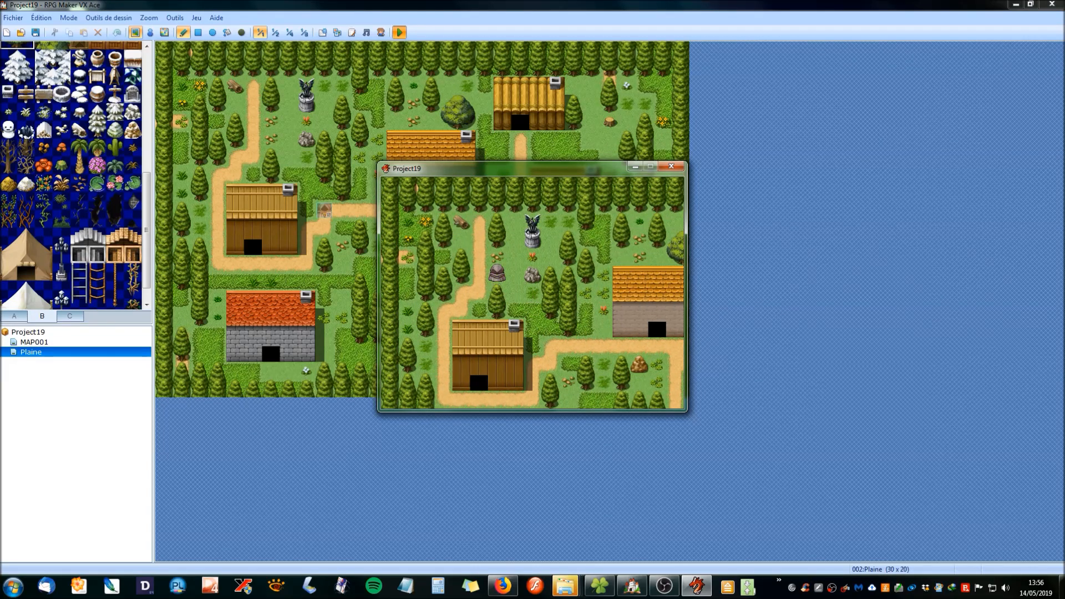
# Step: Close the test game and add a small mushroom patch east of the northernmost house and red mushrooms near the western edge beside the red-roofed house
pyautogui.click(677, 169)
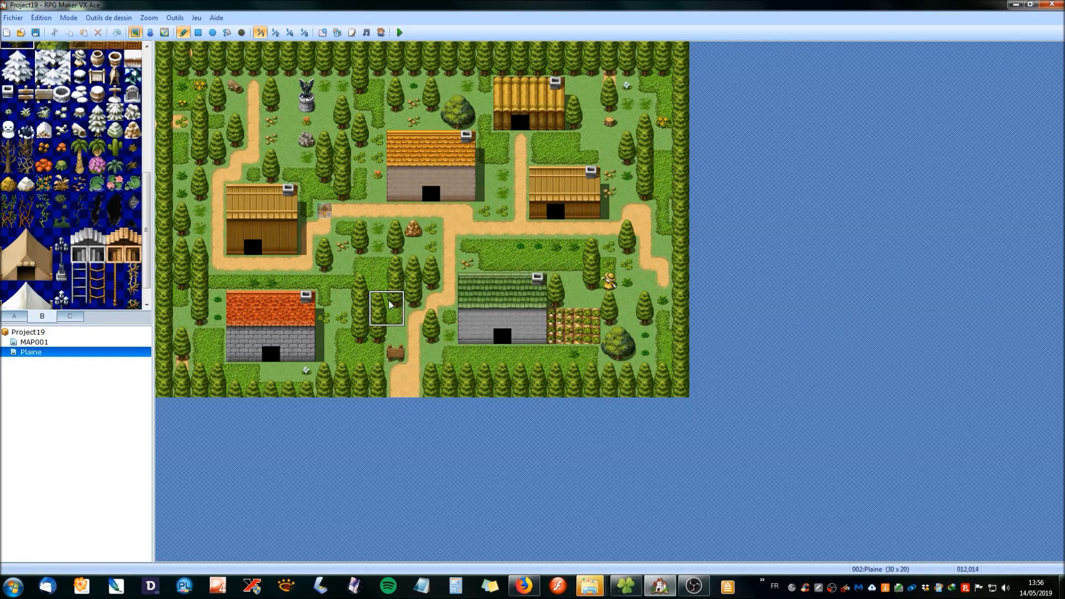
pyautogui.scroll(3, 70, 222)
pyautogui.click(48, 233)
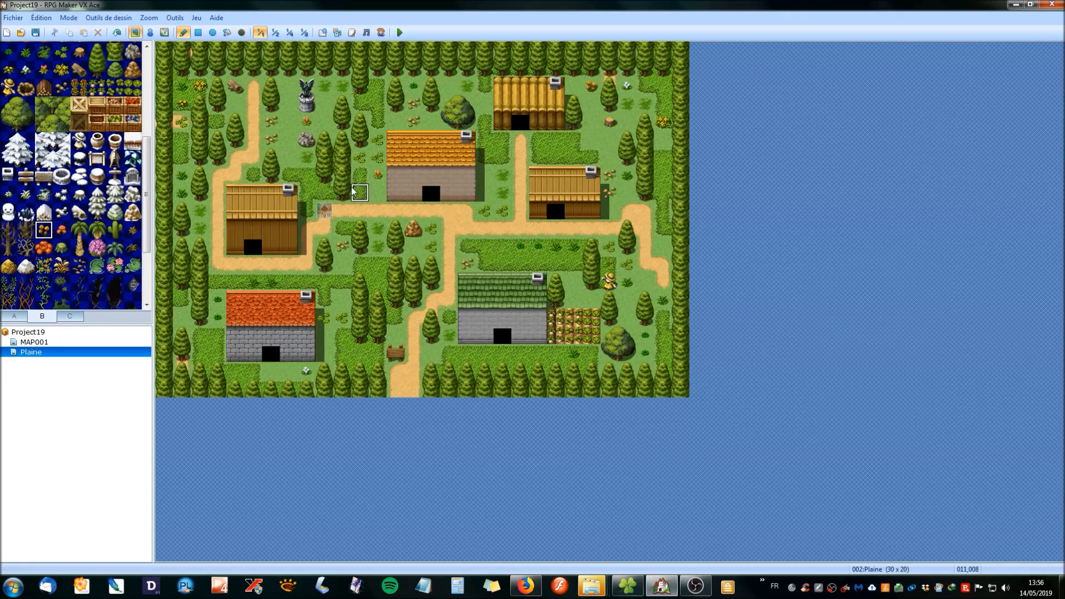
pyautogui.click(61, 230)
pyautogui.click(183, 300)
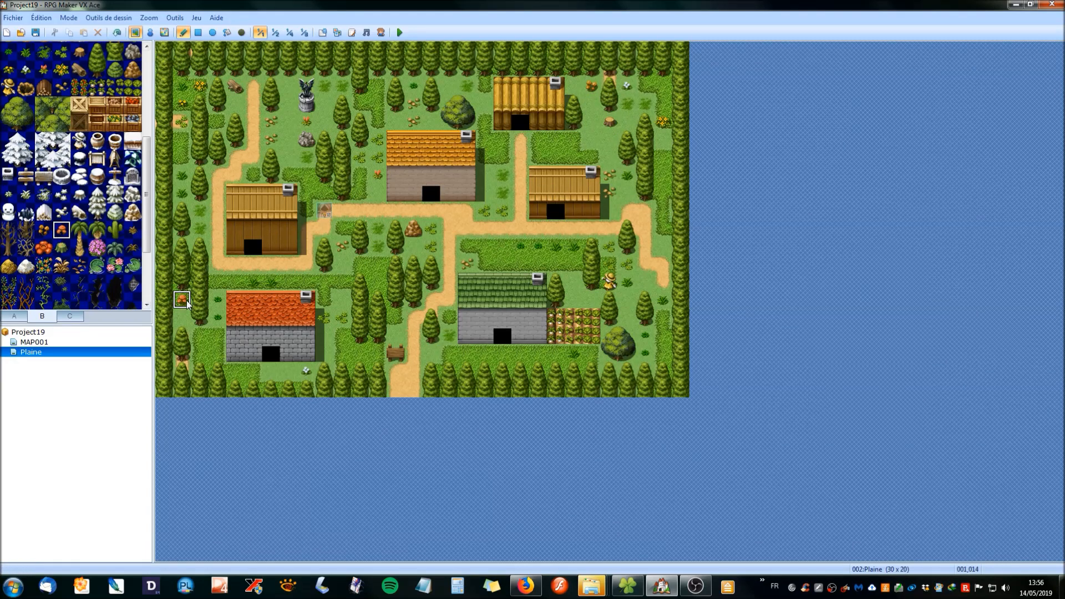
# Step: Place one basket just east of the crop field below the scarecrow and a different one against the red-roofed house's west wall
pyautogui.scroll(3, 87, 267)
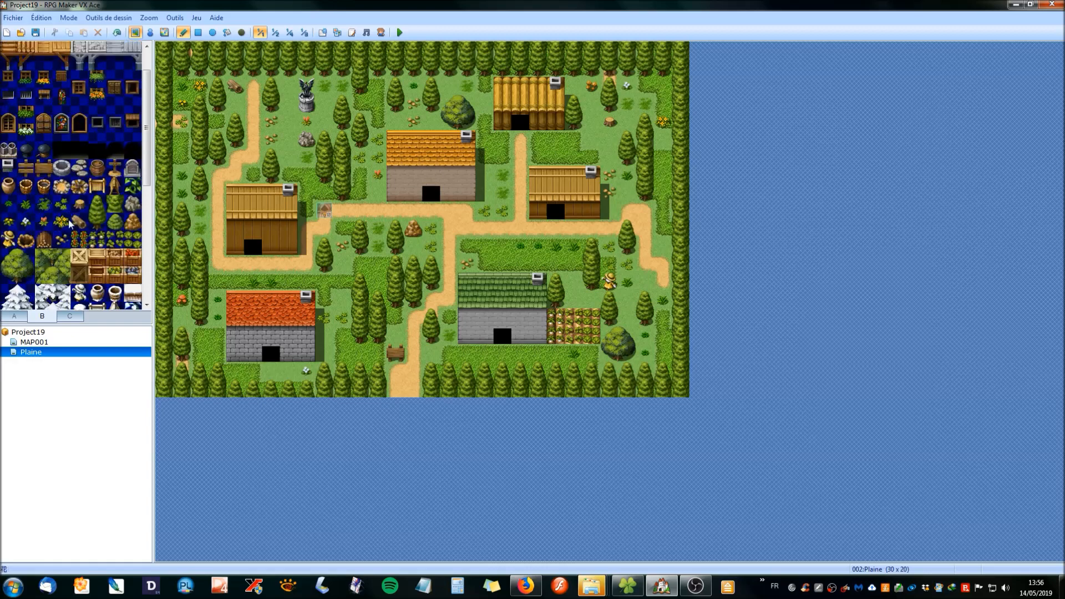
pyautogui.click(25, 188)
pyautogui.click(627, 300)
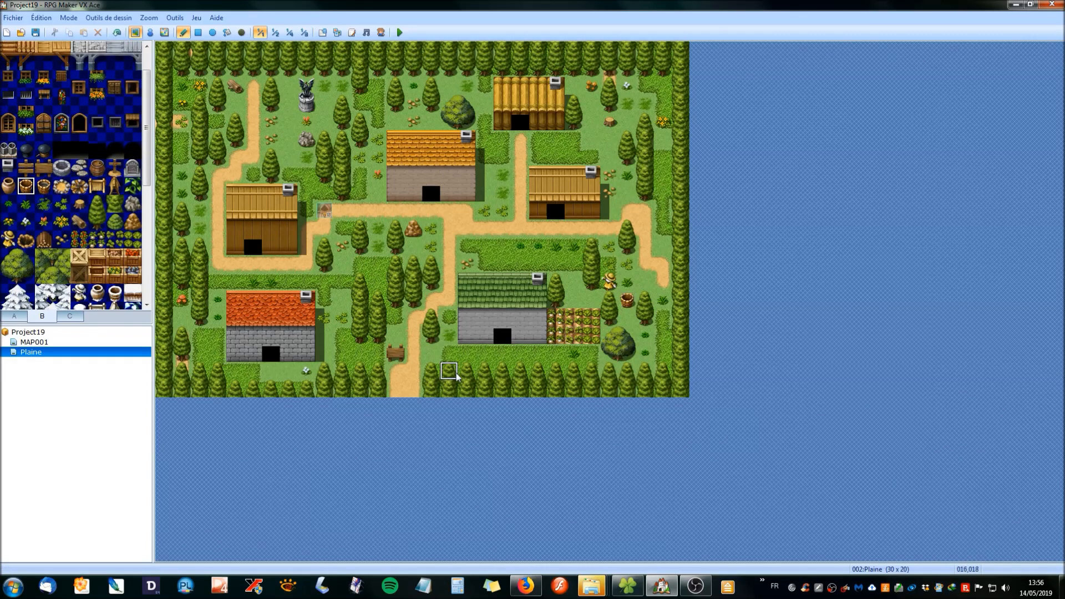
pyautogui.click(45, 189)
pyautogui.click(217, 335)
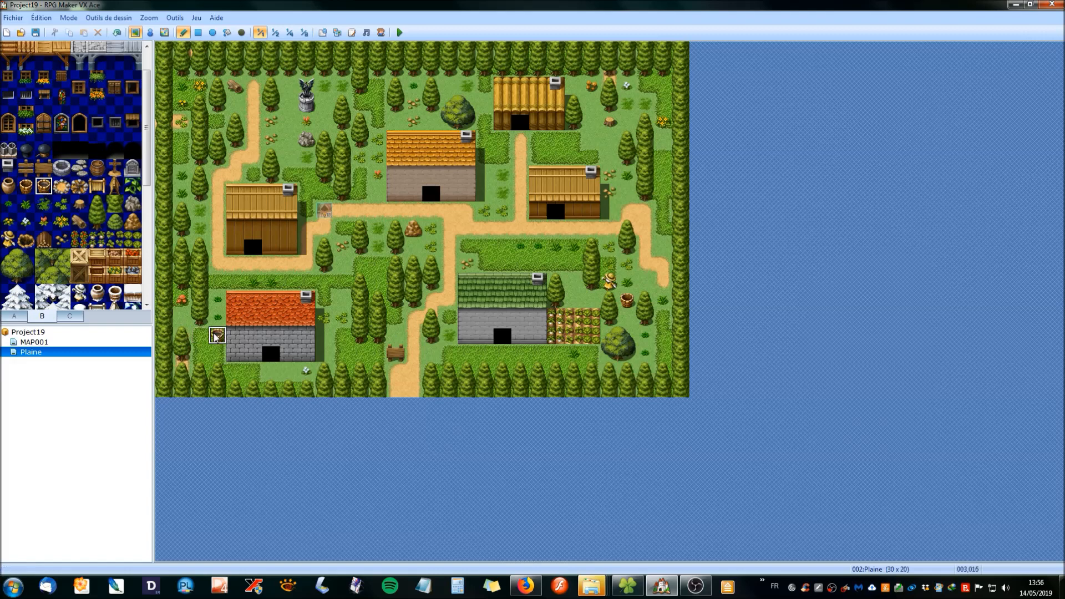
# Step: Place clay pots on the west and east sides of the red-roofed house
pyautogui.click(9, 187)
pyautogui.click(217, 352)
pyautogui.click(325, 337)
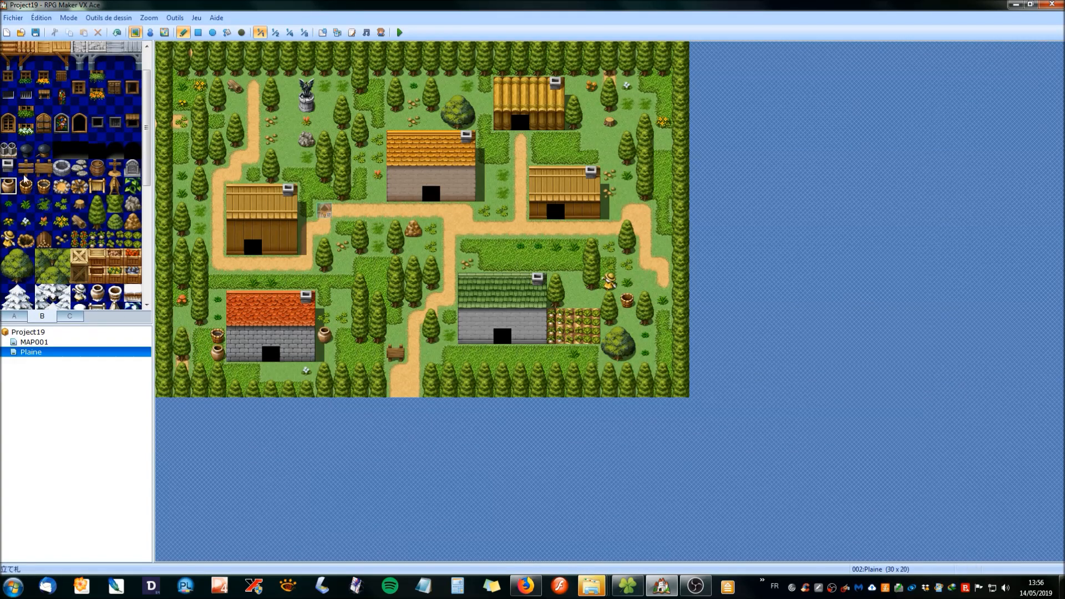
# Step: Place barrels behind the large orange-roofed house, two along its east wall, and one just north of the crop field
pyautogui.click(97, 169)
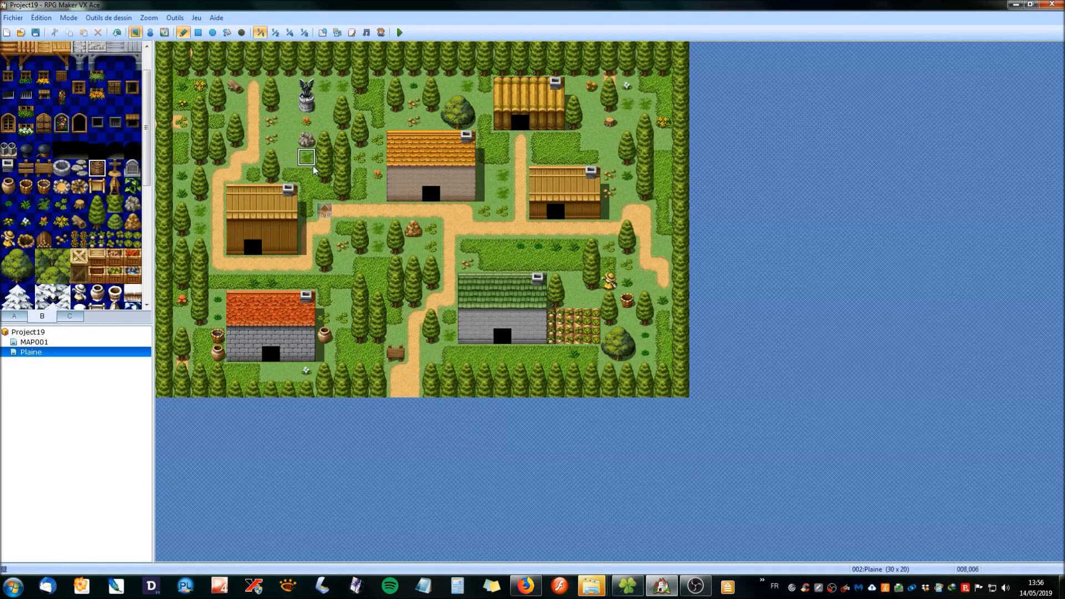
pyautogui.click(396, 122)
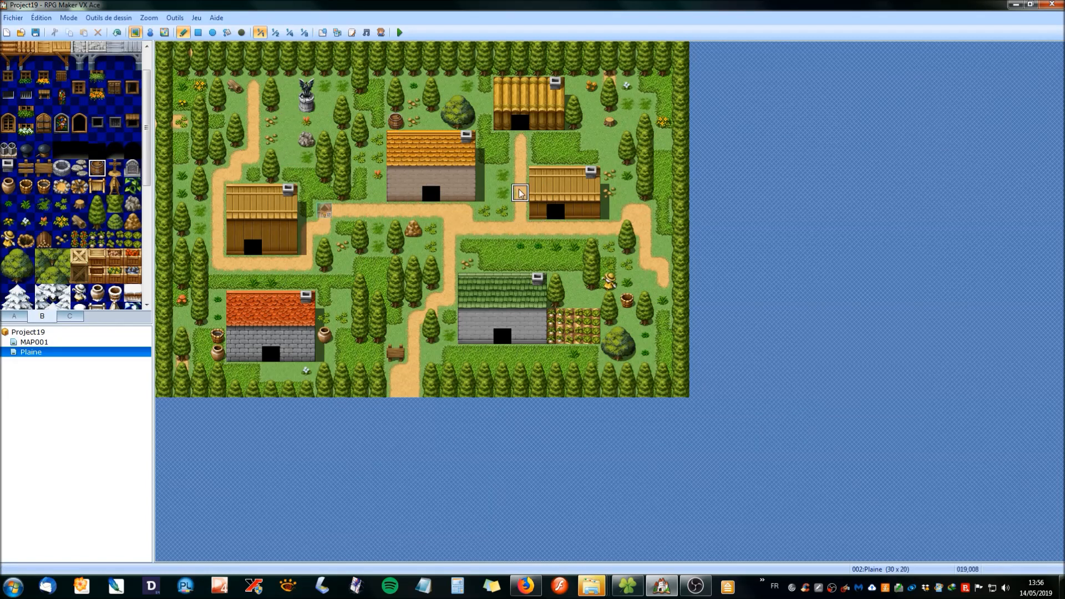
pyautogui.click(485, 175)
pyautogui.click(486, 191)
pyautogui.click(574, 283)
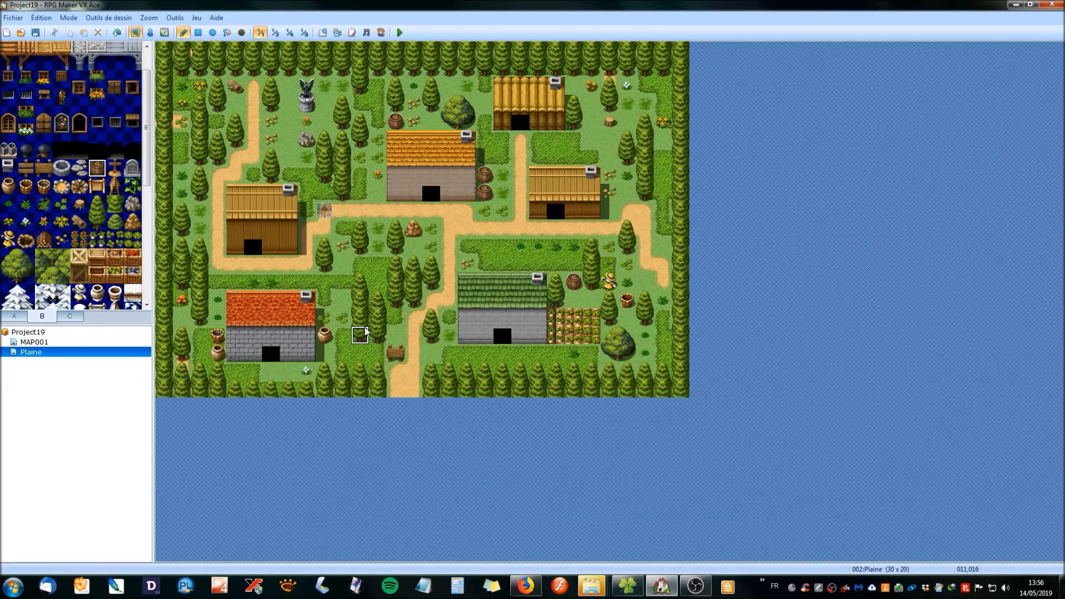